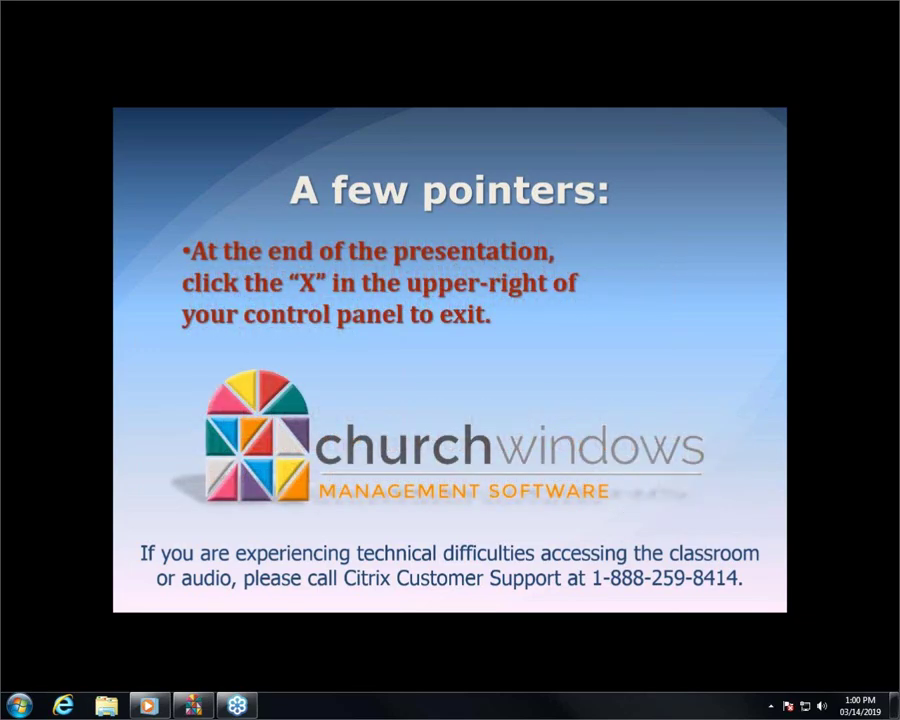
# Close the introductory video, then open the Pledge/Giving Analysis report in the Donations module of Church Windows.
pyautogui.moveTo(844, 6)
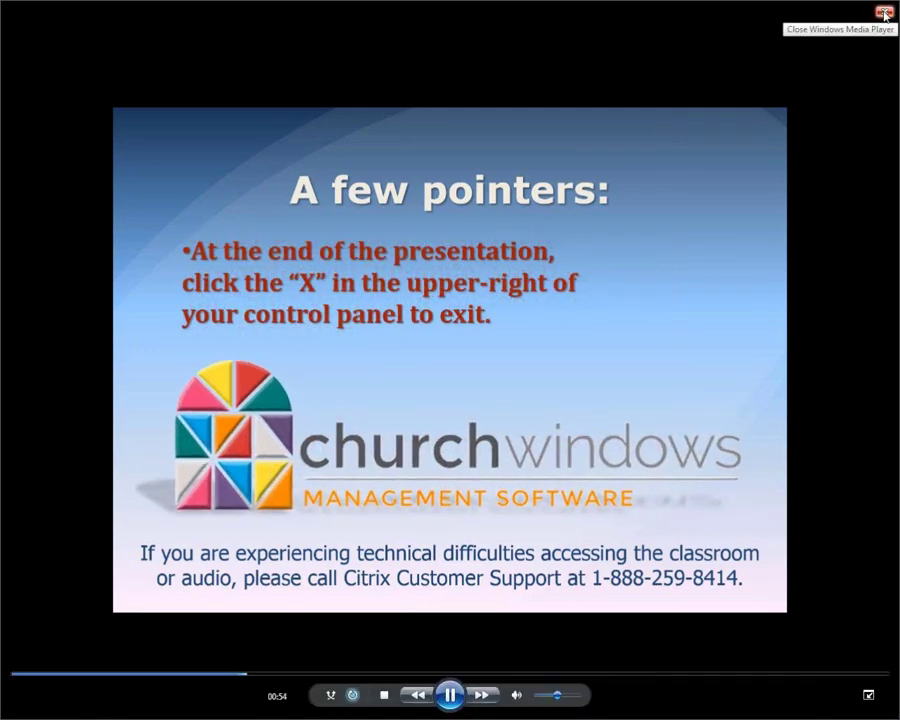
pyautogui.click(884, 12)
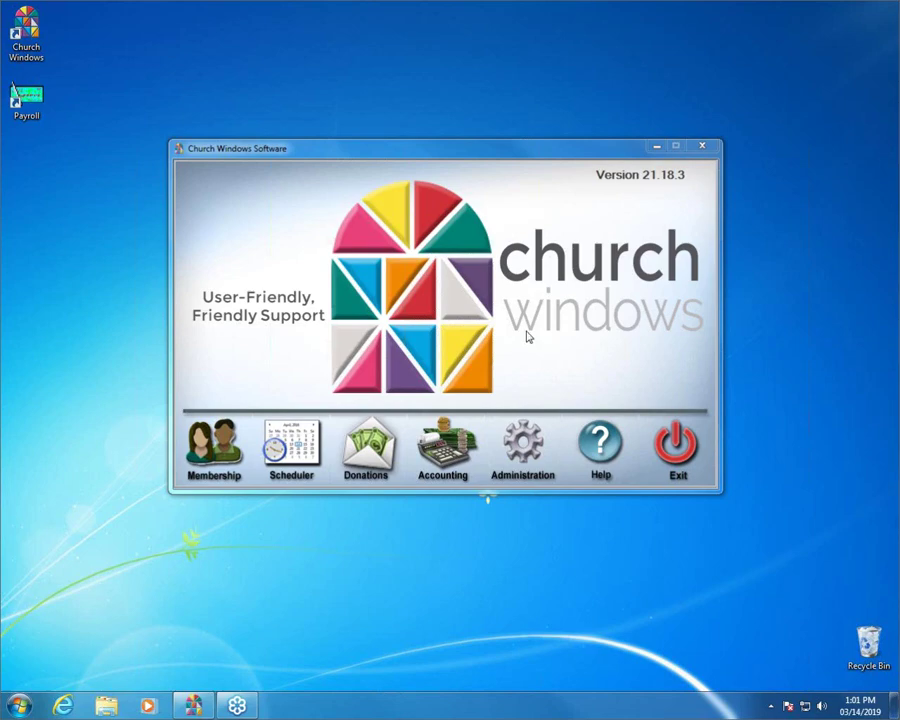
pyautogui.click(366, 450)
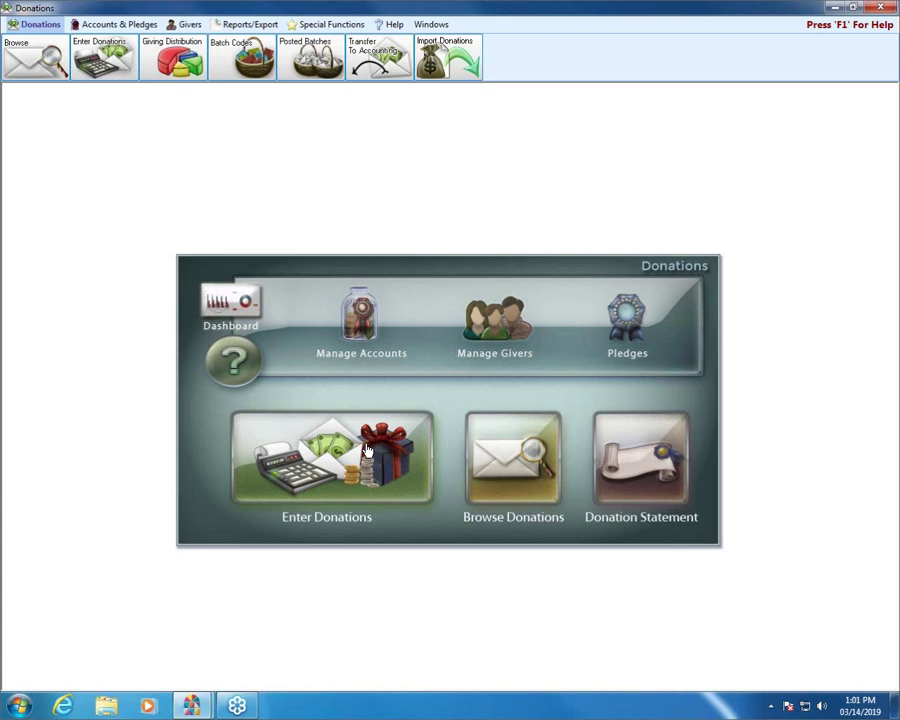
pyautogui.click(240, 28)
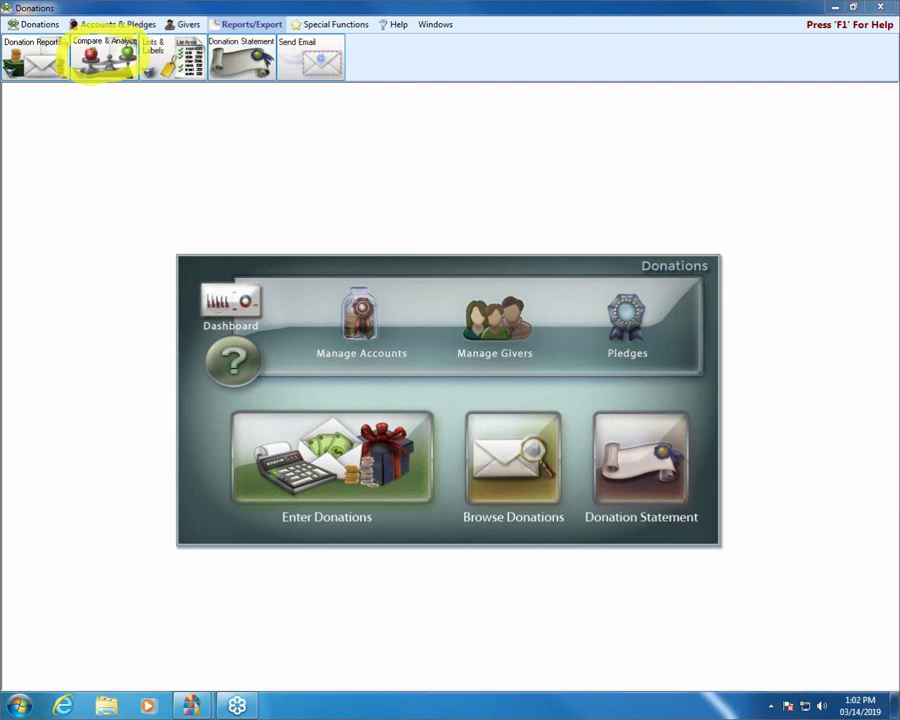
pyautogui.click(90, 56)
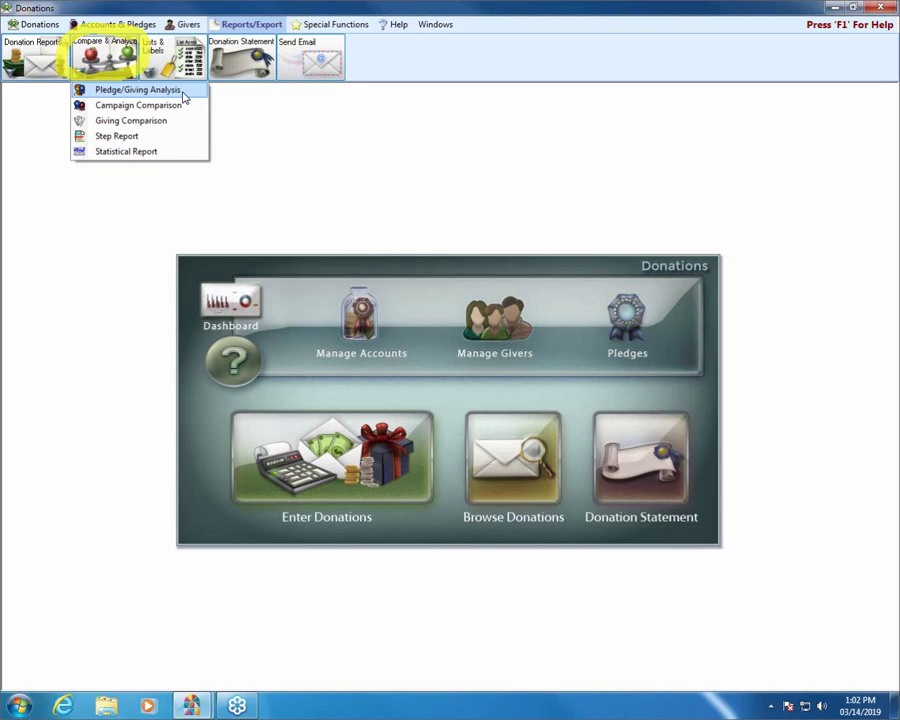
pyautogui.click(140, 90)
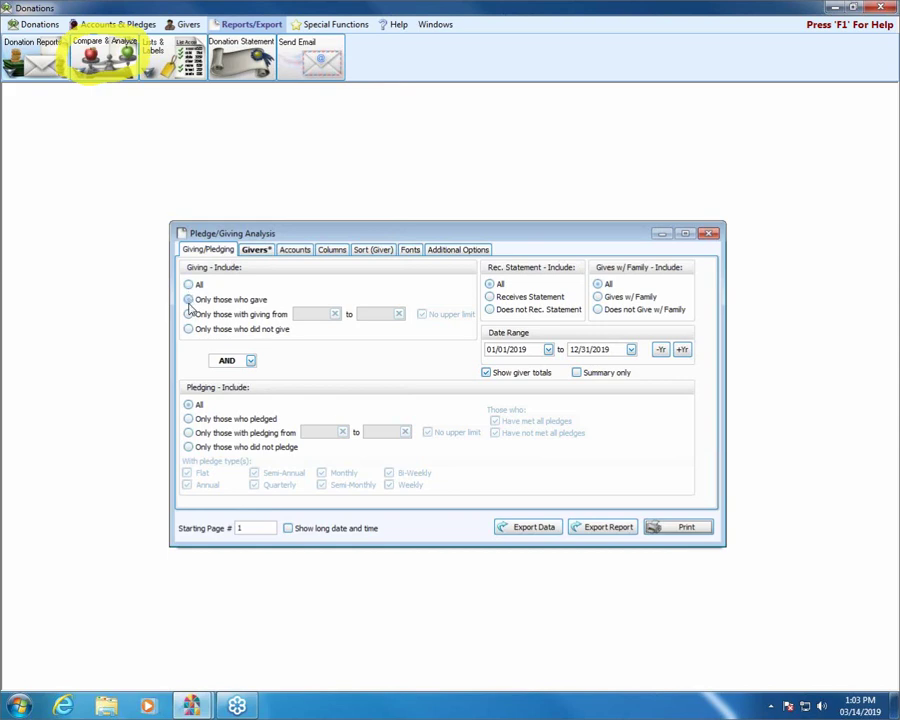
# Restrict the giving filter to those with giving from 50.00 to 100.00.
pyautogui.click(189, 301)
pyautogui.click(229, 316)
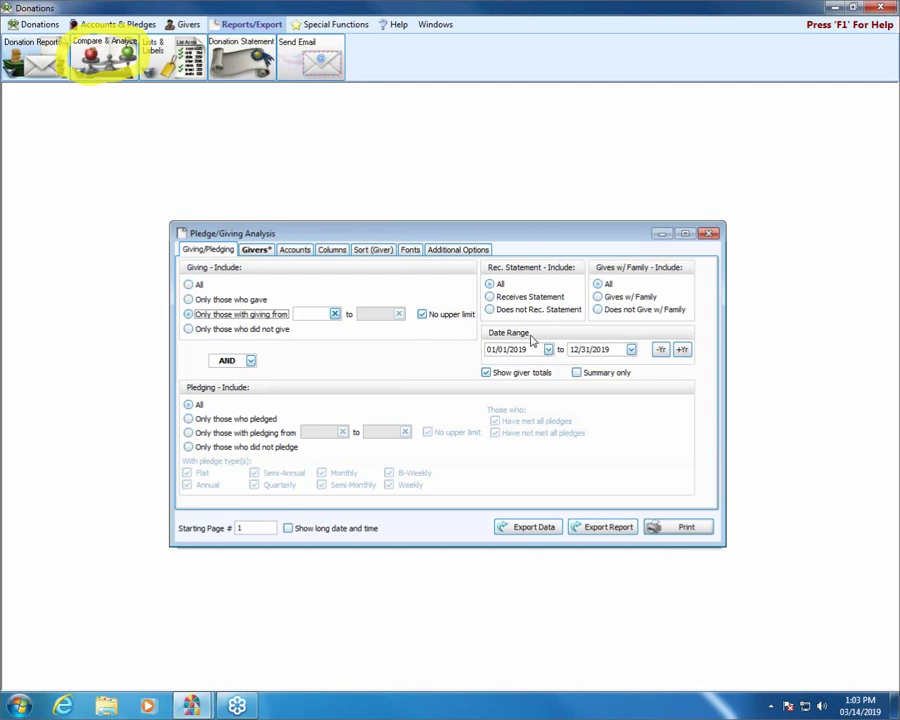
pyautogui.click(308, 315)
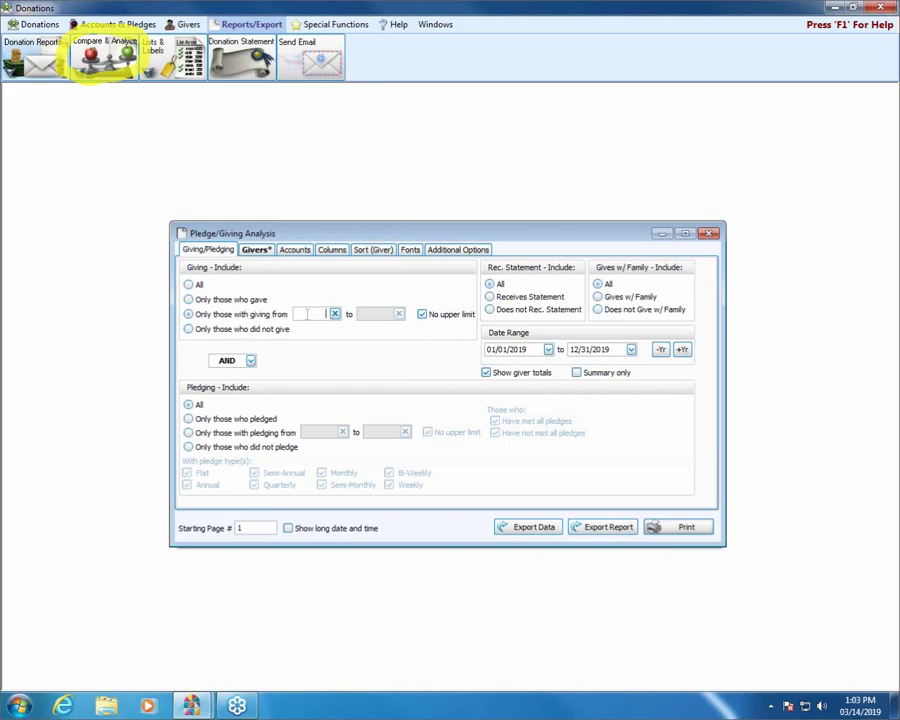
pyautogui.write('50')
pyautogui.click(422, 315)
pyautogui.click(422, 315)
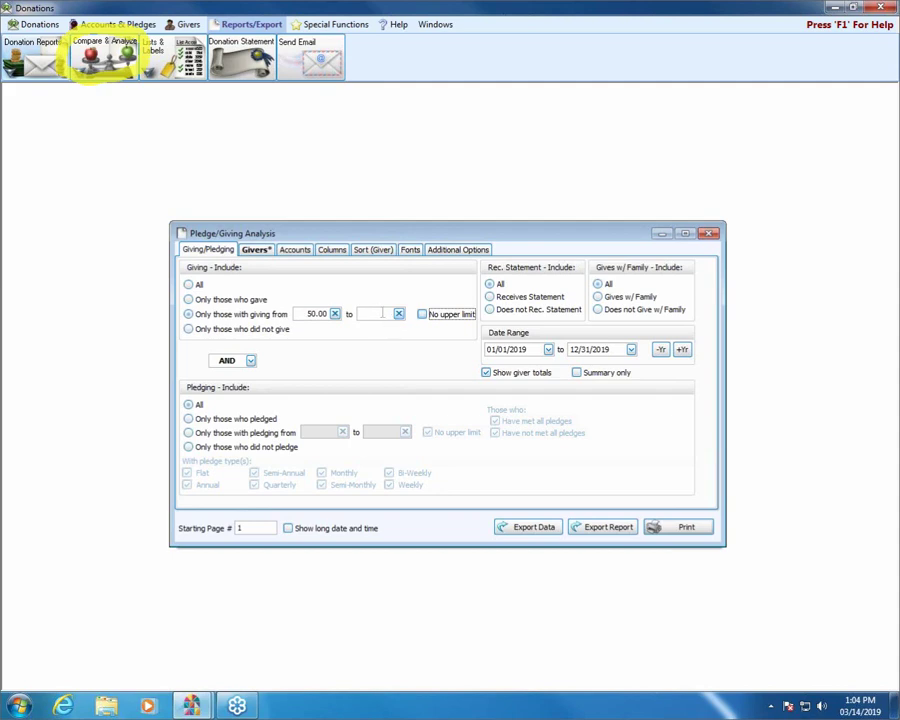
pyautogui.click(382, 313)
pyautogui.write('100')
# Include only those who did not give and join the giving and pledging criteria with OR.
pyautogui.click(189, 331)
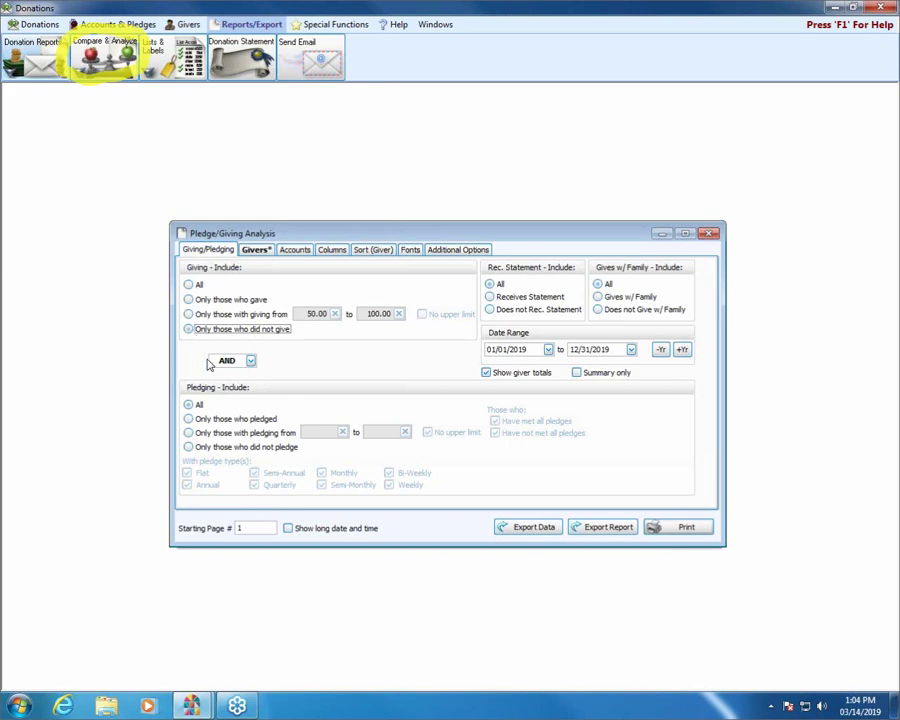
pyautogui.click(251, 361)
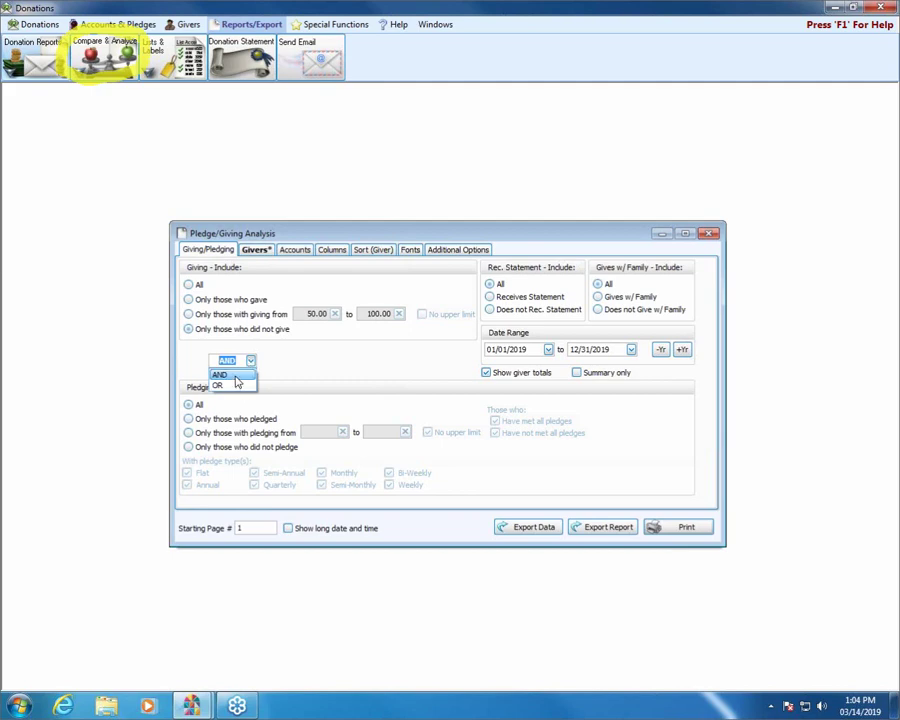
pyautogui.click(237, 382)
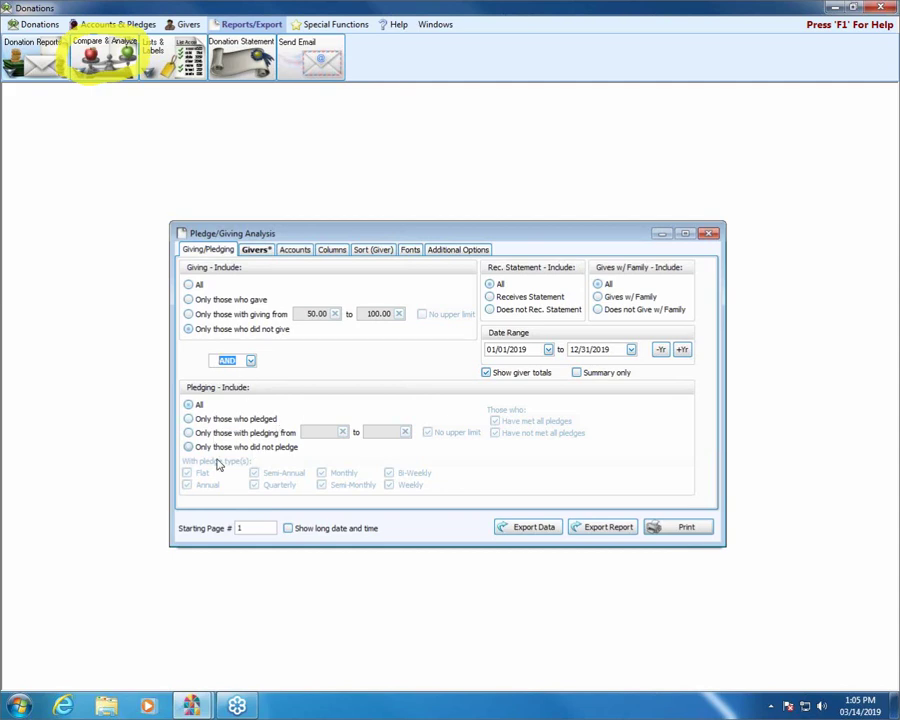
pyautogui.click(250, 361)
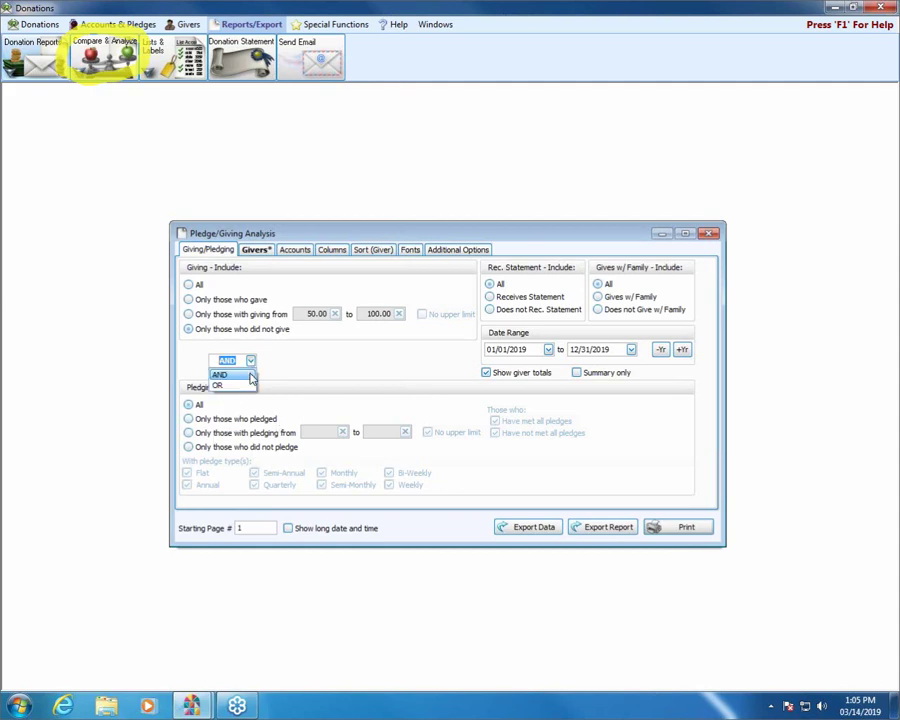
pyautogui.click(247, 385)
pyautogui.click(251, 362)
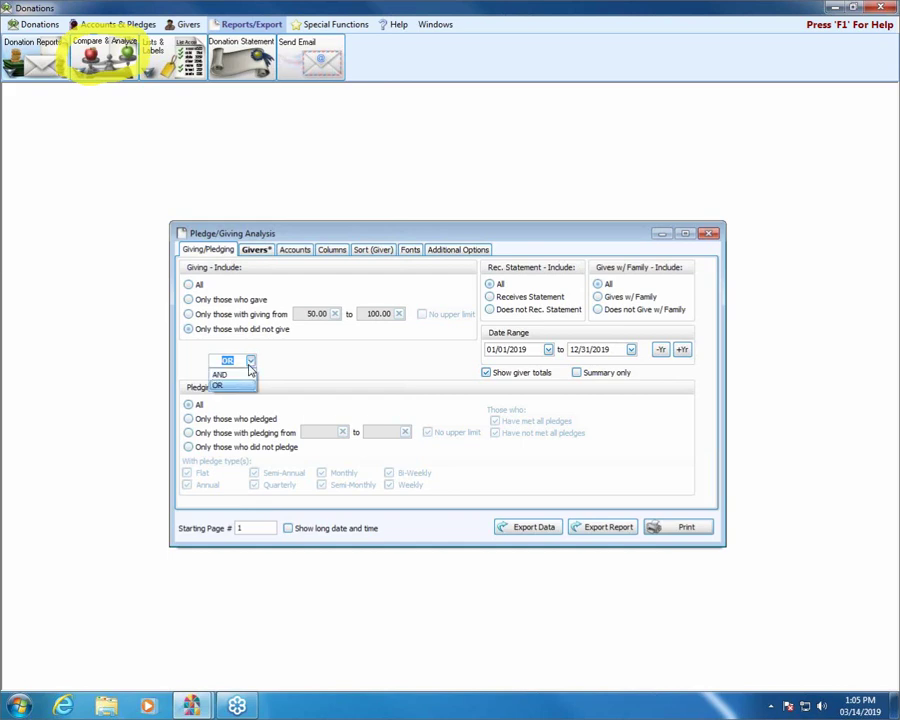
pyautogui.click(253, 364)
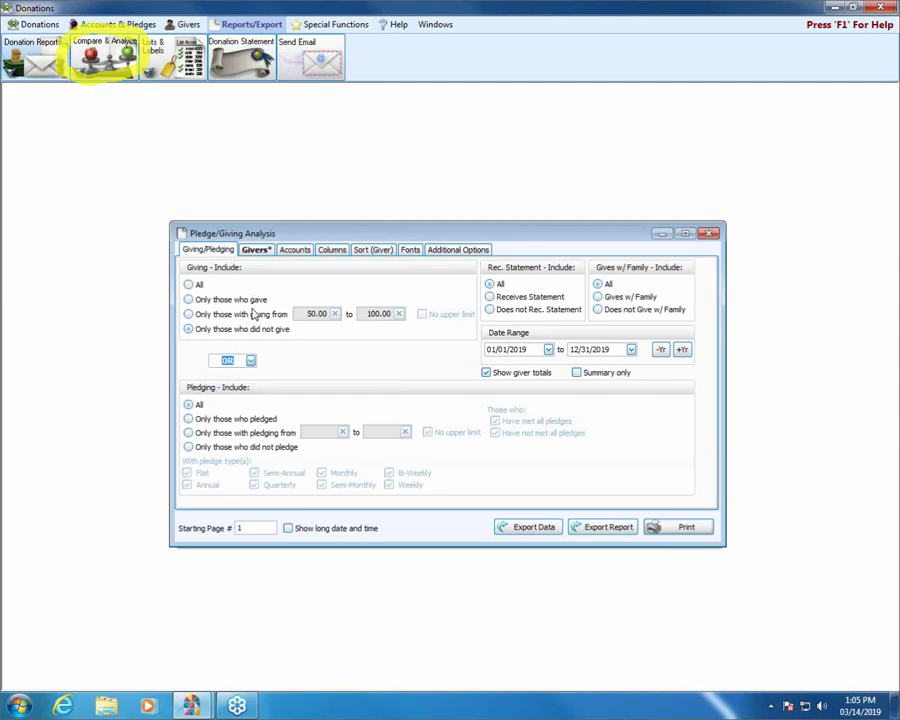
# Join the giving and pledging criteria with AND and include only those who gave.
pyautogui.click(252, 362)
pyautogui.click(250, 373)
pyautogui.click(215, 301)
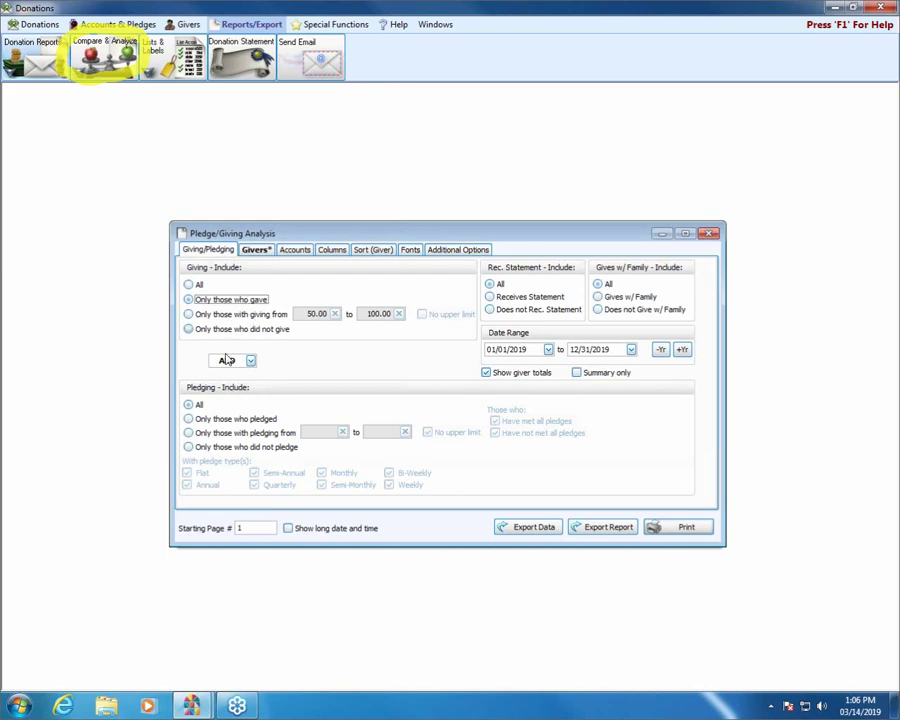
# Restrict the pledging filter to those with pledging from 100.00 with no upper limit.
pyautogui.click(216, 424)
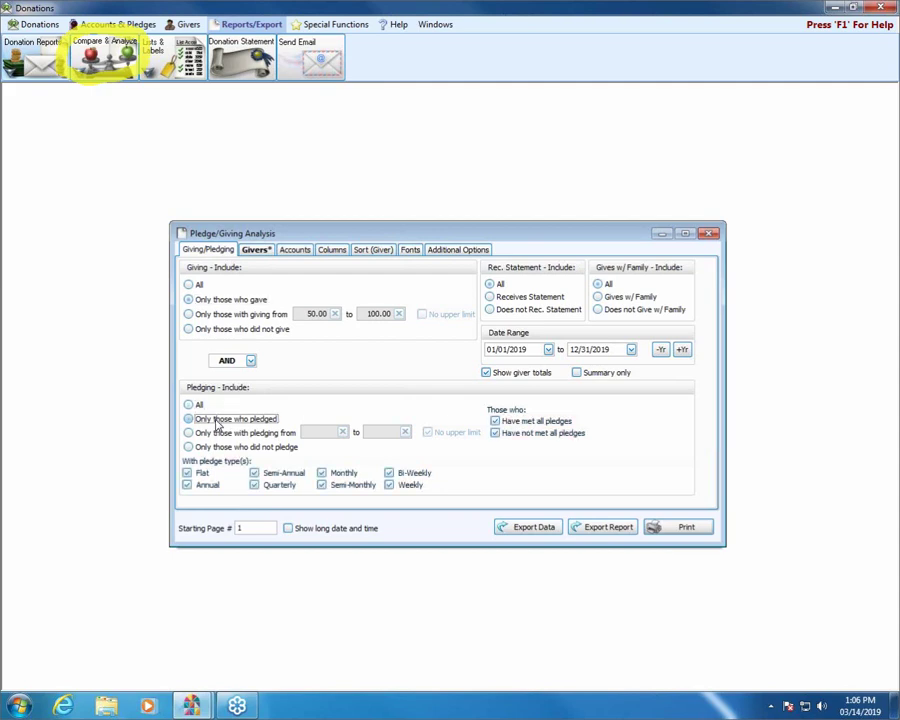
pyautogui.click(217, 433)
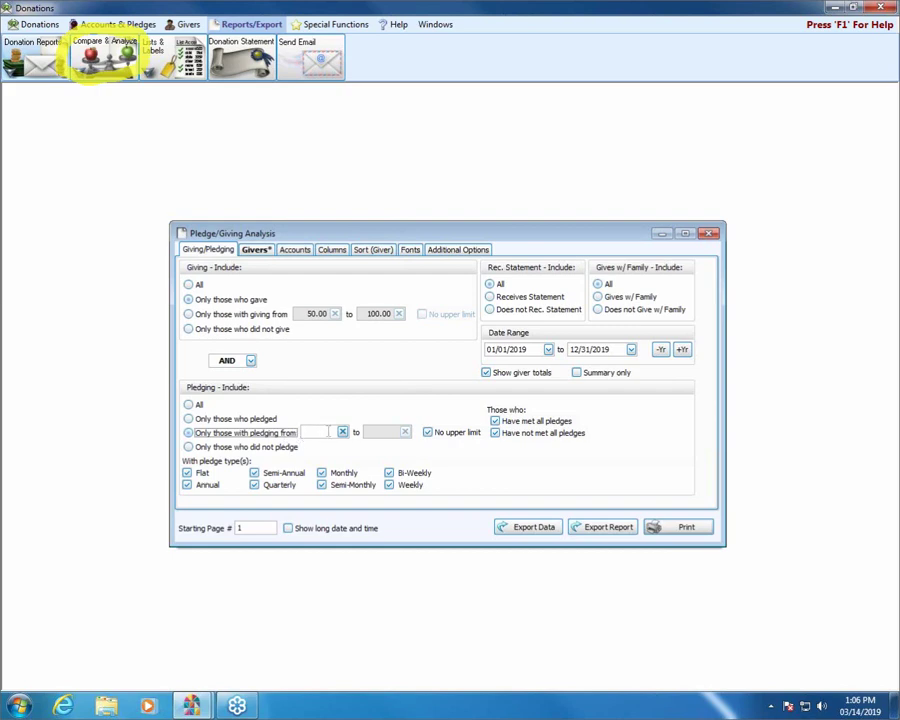
pyautogui.click(331, 431)
pyautogui.write('100')
pyautogui.click(427, 432)
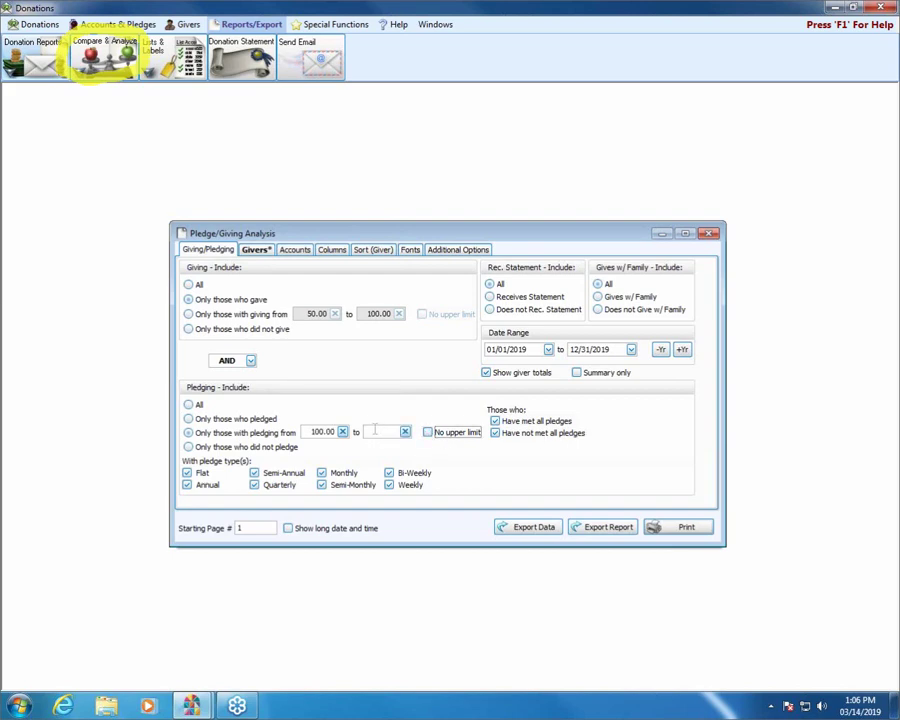
pyautogui.click(427, 433)
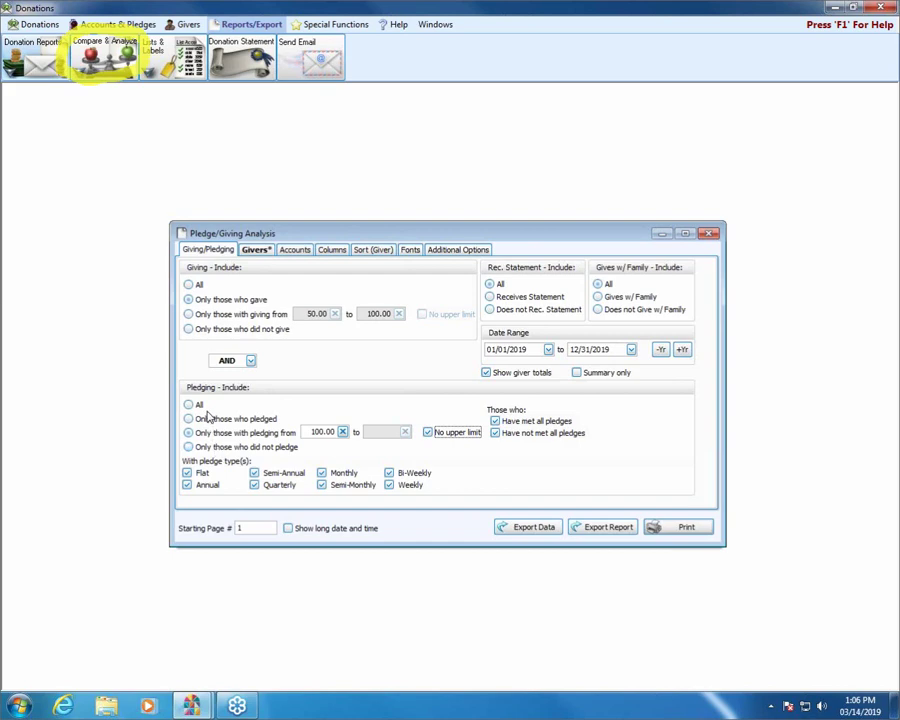
pyautogui.click(187, 473)
pyautogui.click(495, 433)
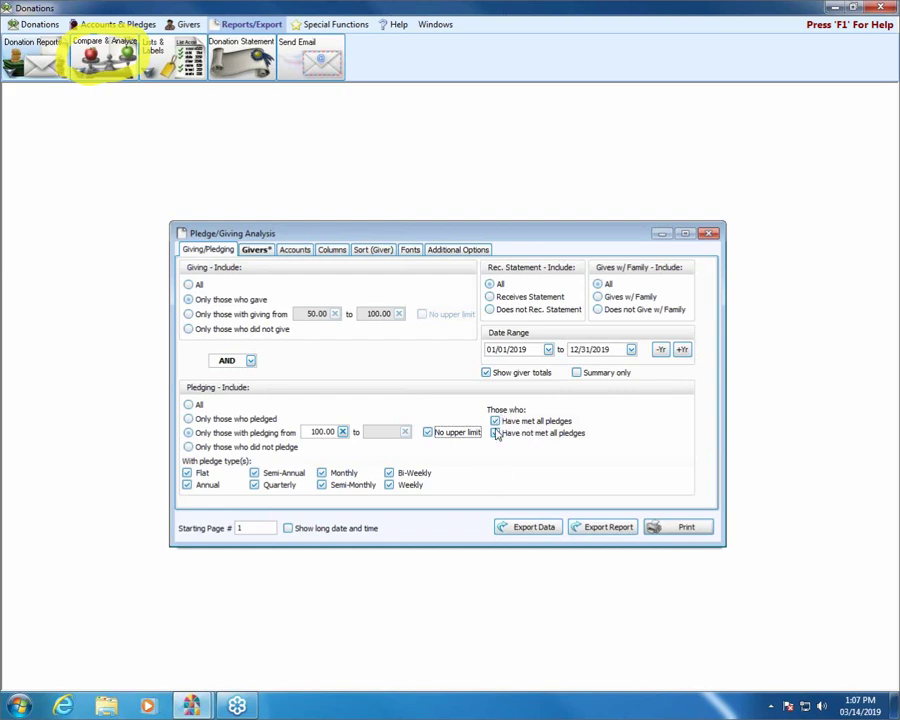
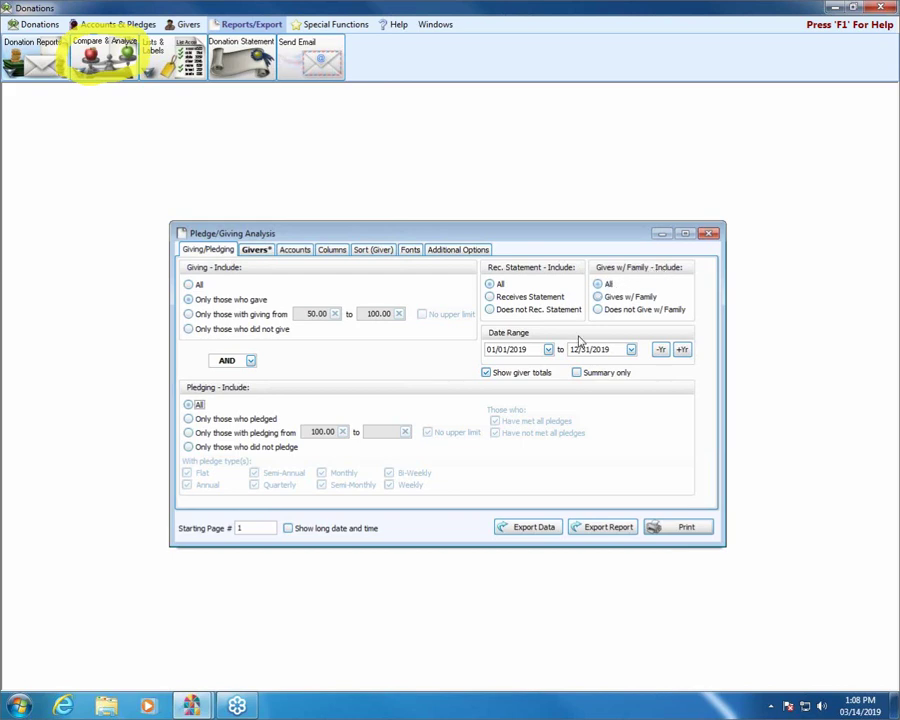
# Try the Gives w/ Family and Does not Give w/ Family filters, then include All again.
pyautogui.click(599, 298)
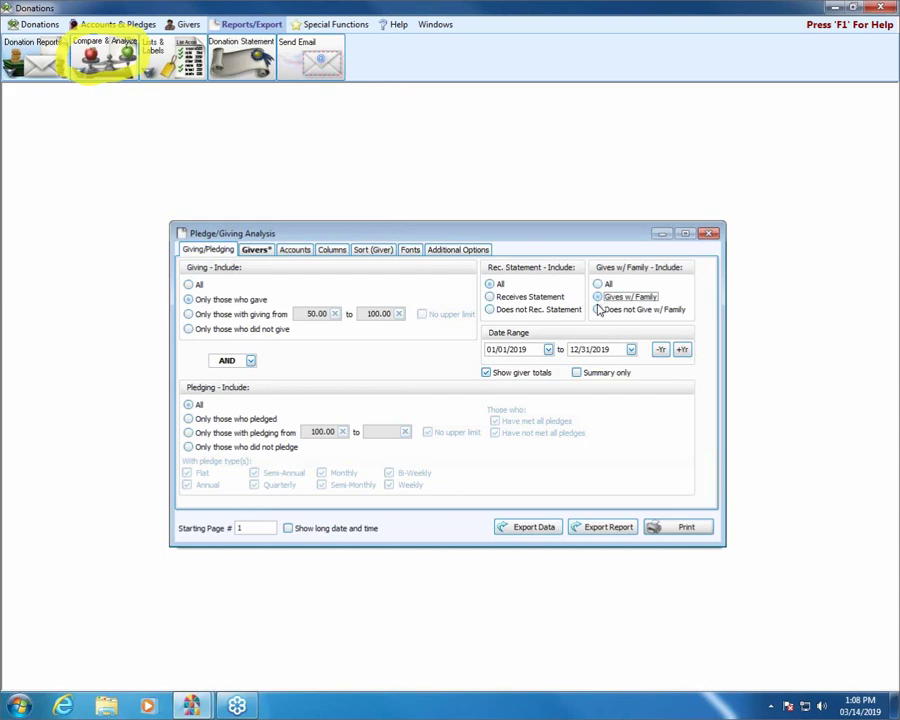
pyautogui.click(598, 309)
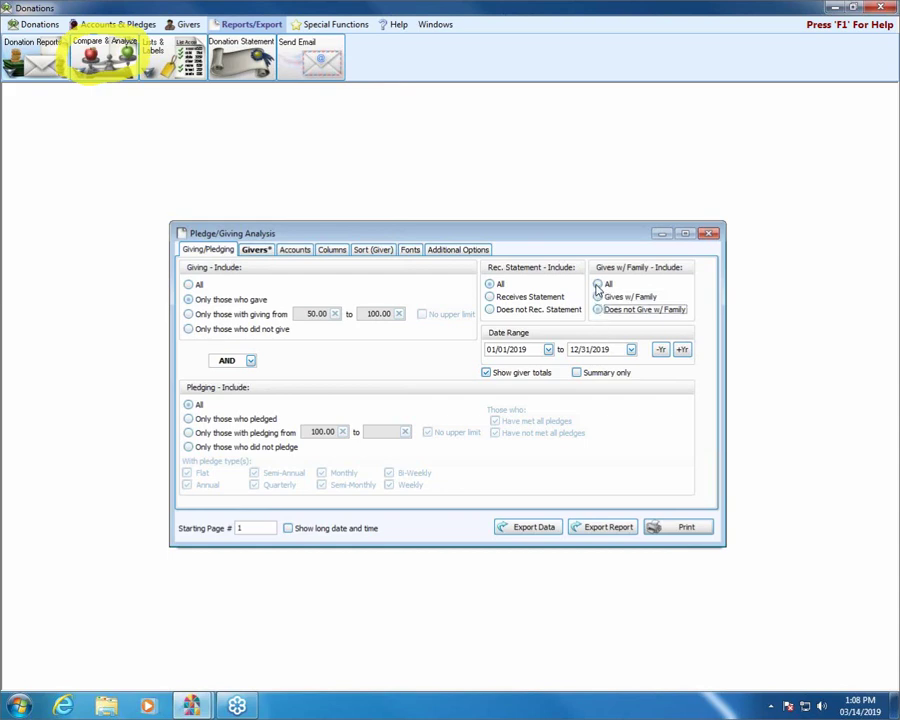
pyautogui.click(598, 286)
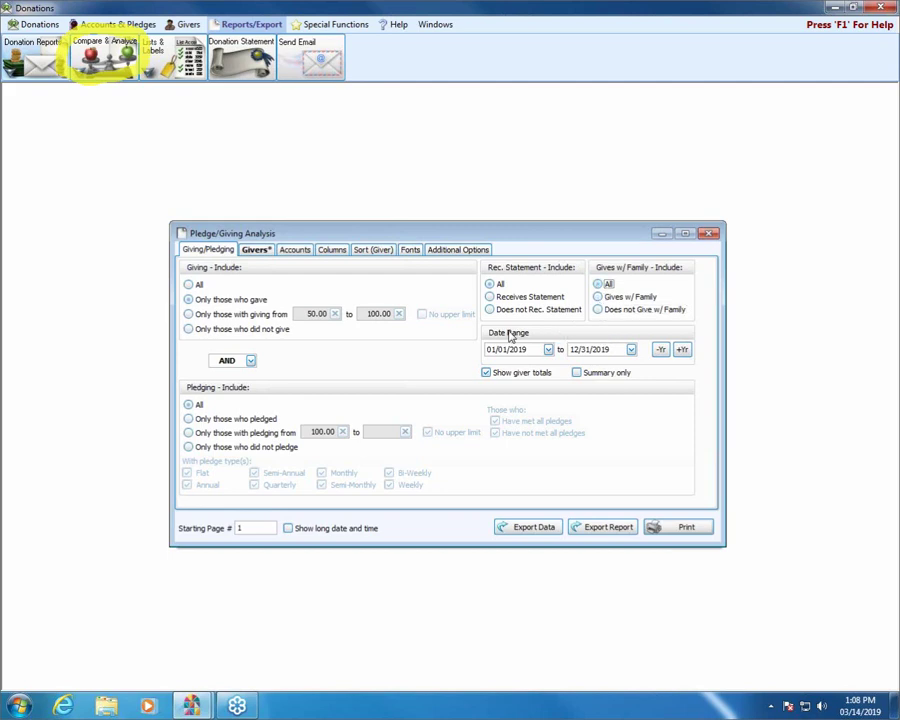
# Set the date range to 01/01/2018 through 12/31/2018 and preview the report with Summary only temporarily enabled.
pyautogui.click(664, 351)
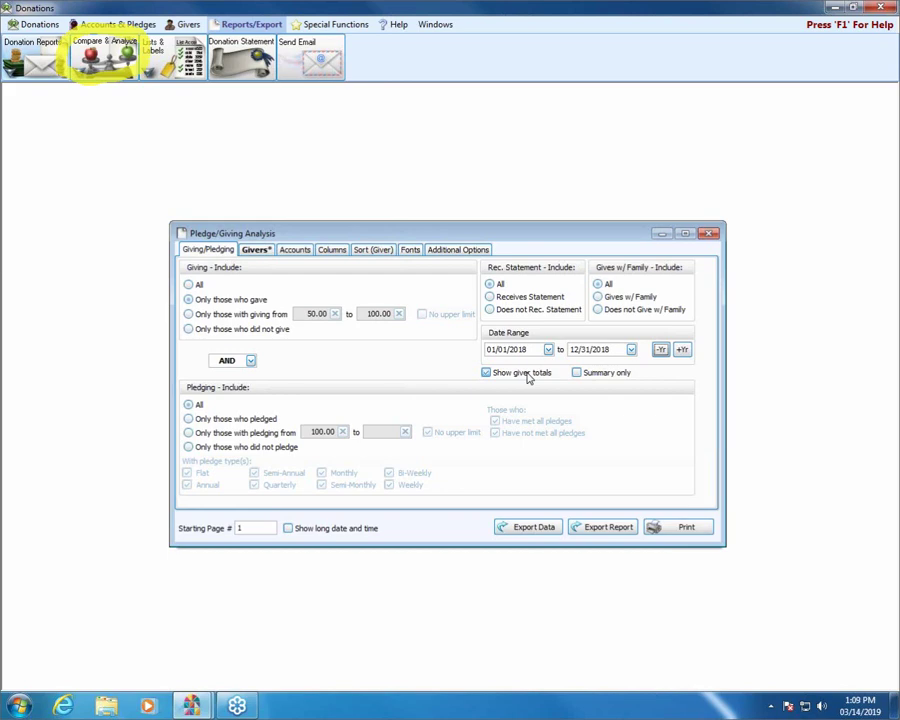
pyautogui.click(591, 377)
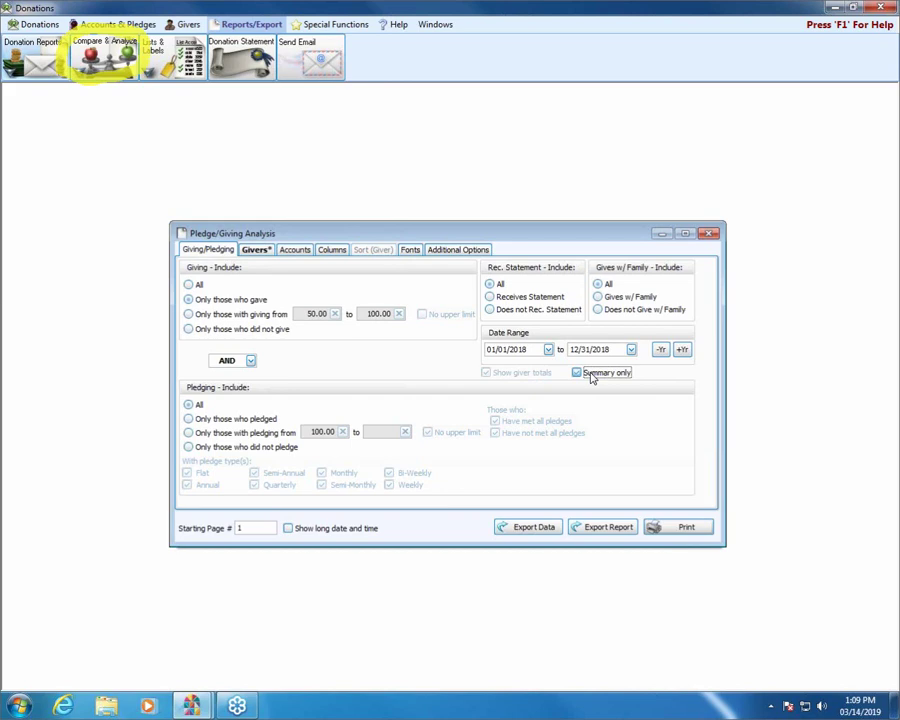
pyautogui.click(679, 531)
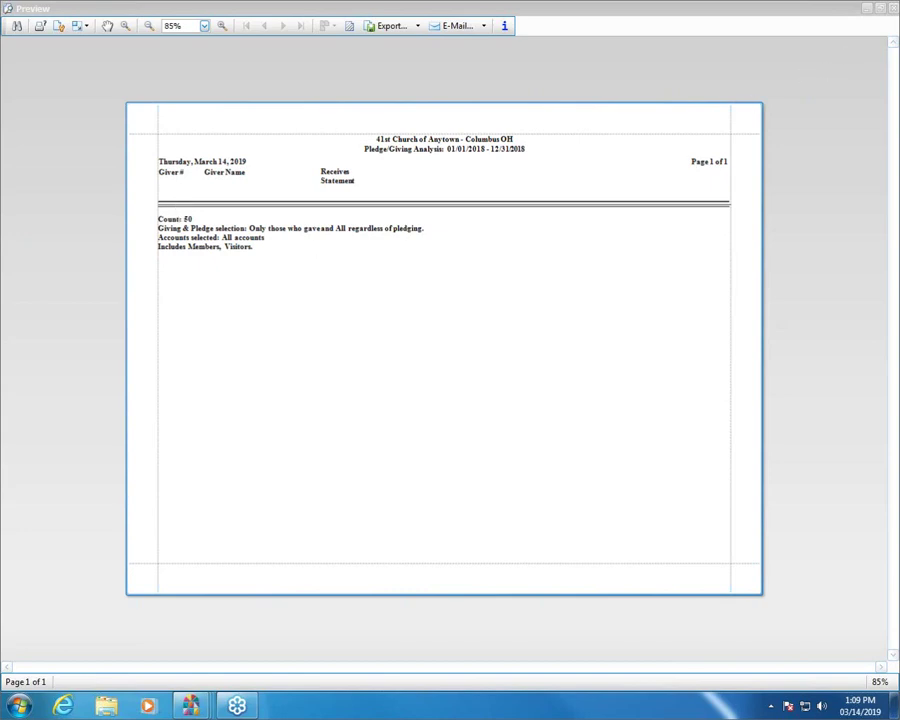
pyautogui.click(881, 8)
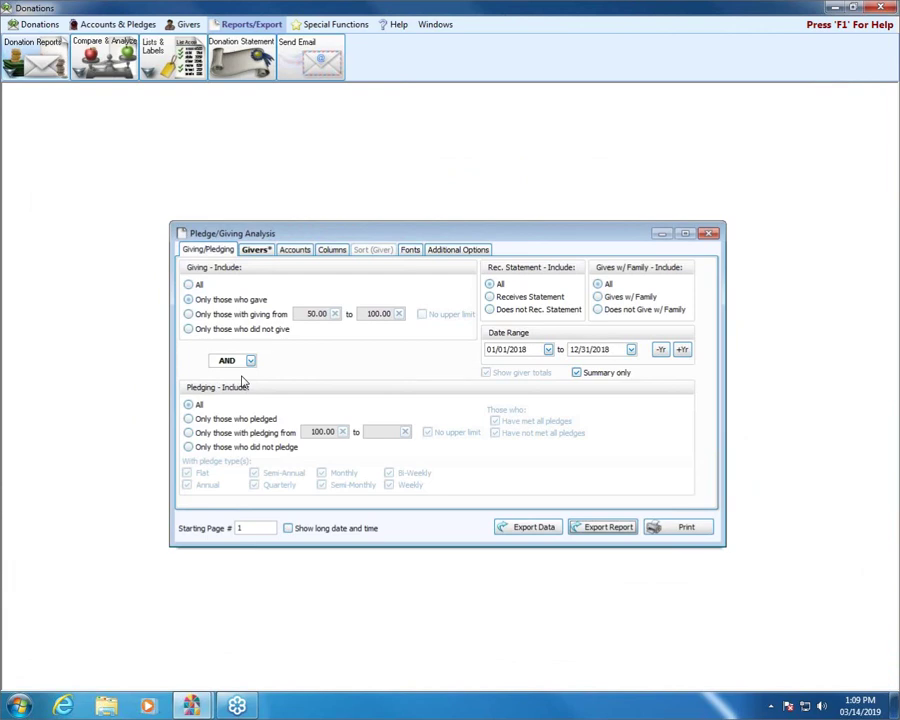
pyautogui.click(577, 373)
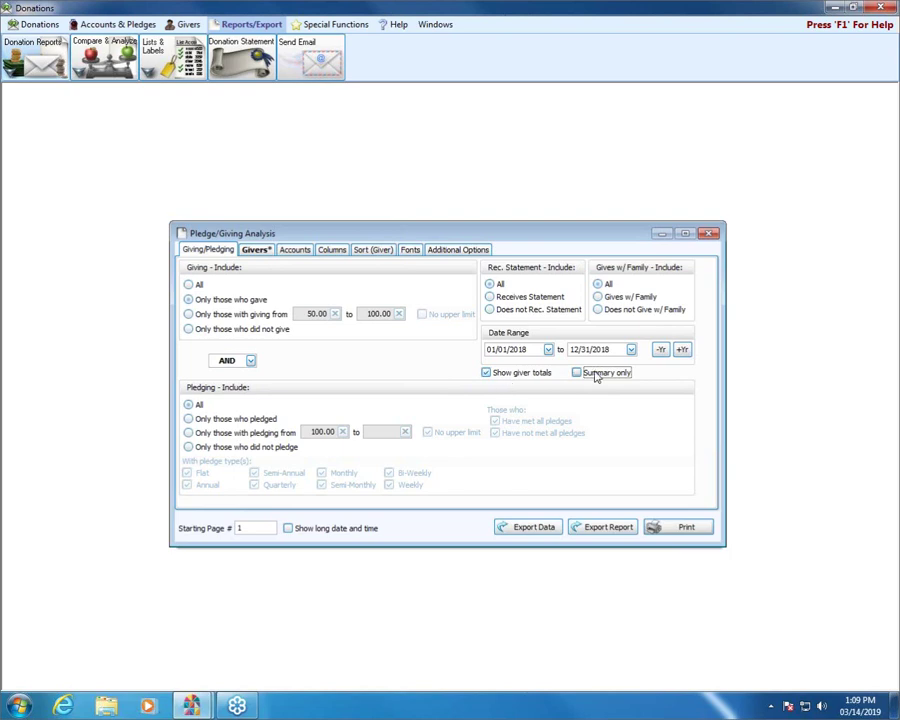
# Browse the membership fields available for selecting which givers the report includes.
pyautogui.click(253, 251)
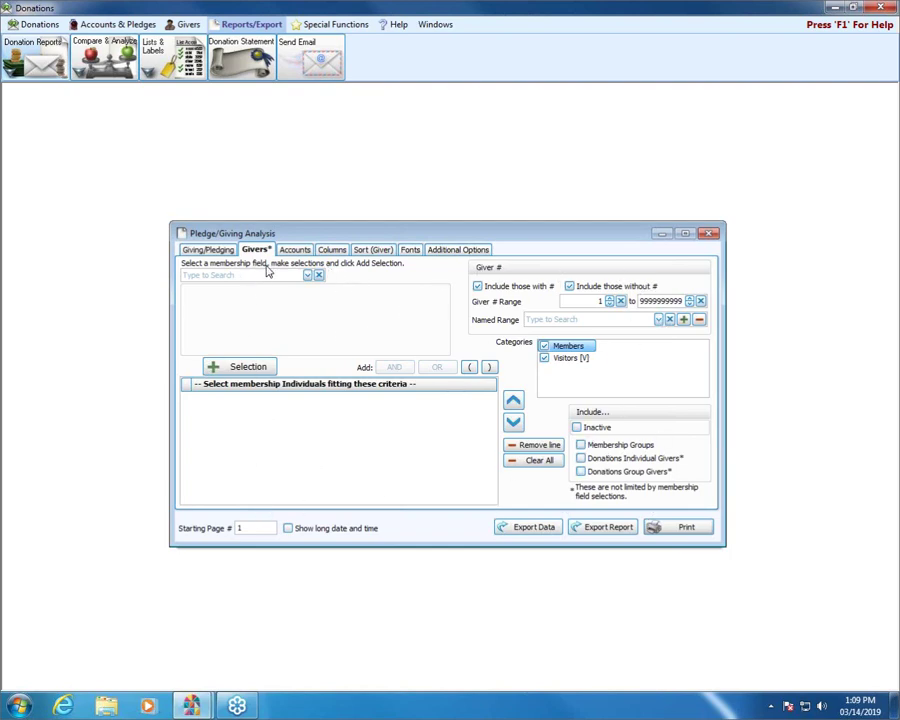
pyautogui.click(307, 275)
pyautogui.scroll(-3, 330, 314)
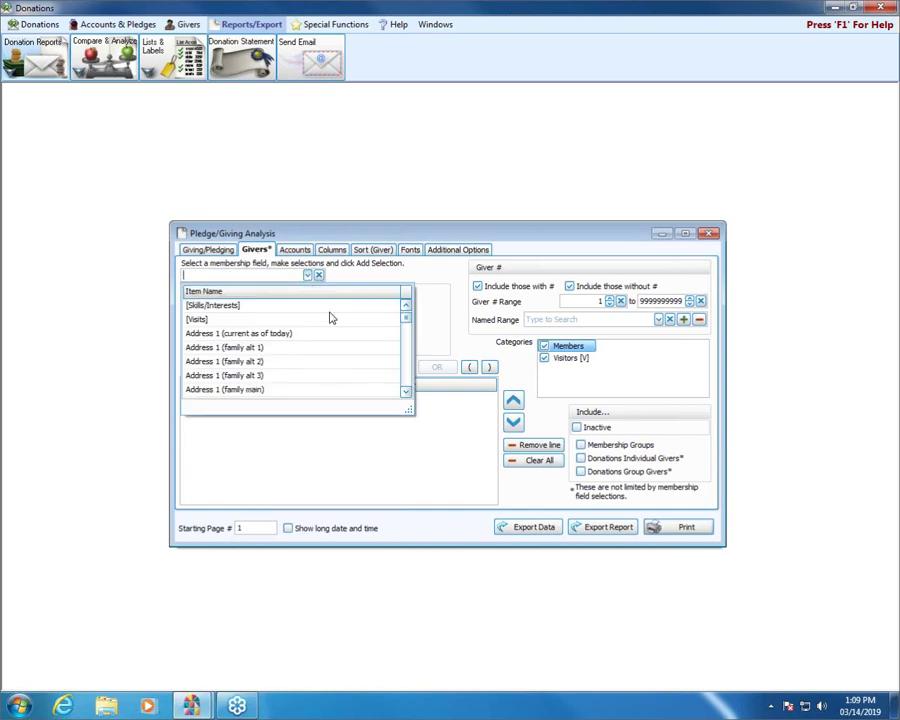
pyautogui.scroll(-5, 330, 318)
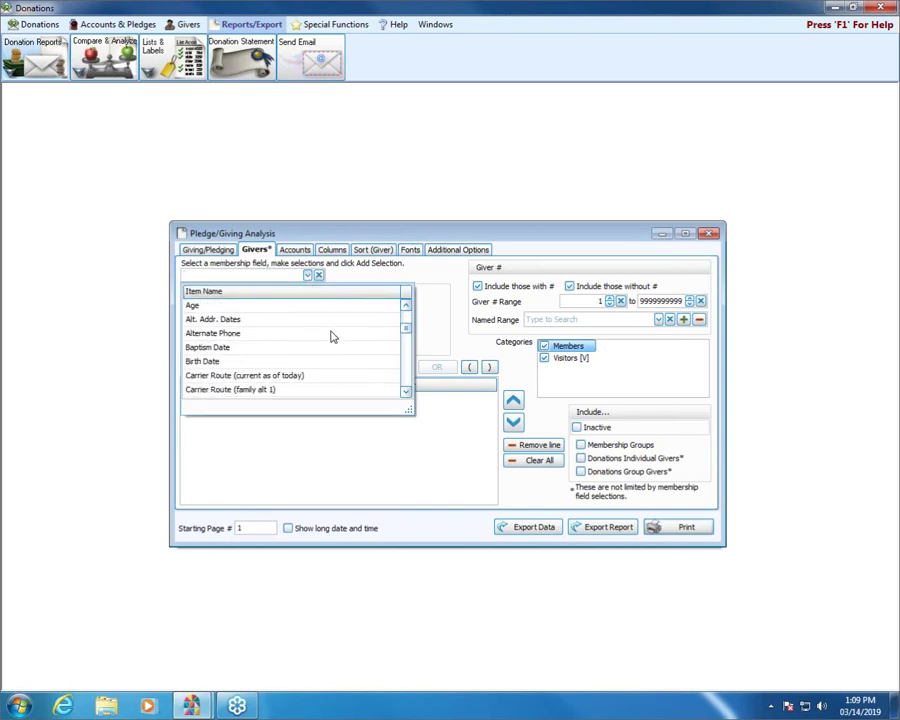
pyautogui.scroll(-7, 332, 337)
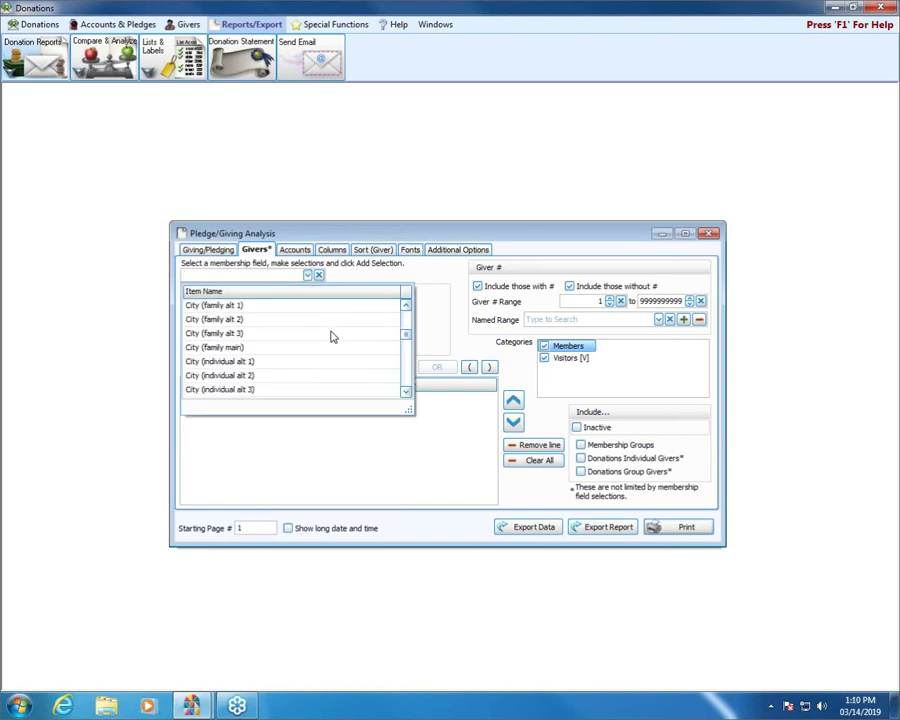
pyautogui.scroll(-2, 332, 337)
pyautogui.moveTo(404, 341); pyautogui.dragTo(406, 305)
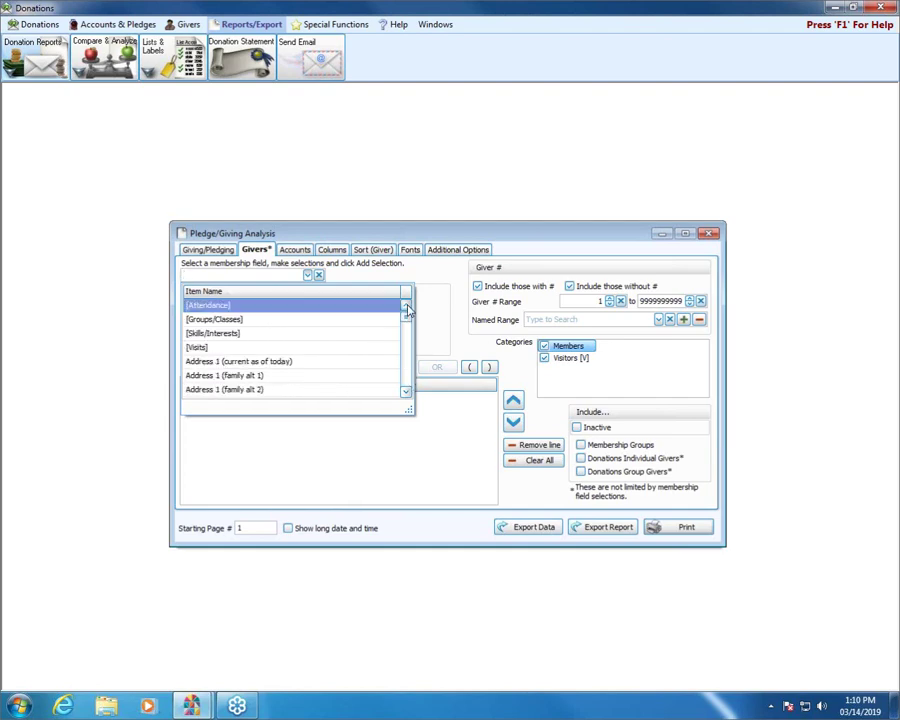
pyautogui.click(308, 277)
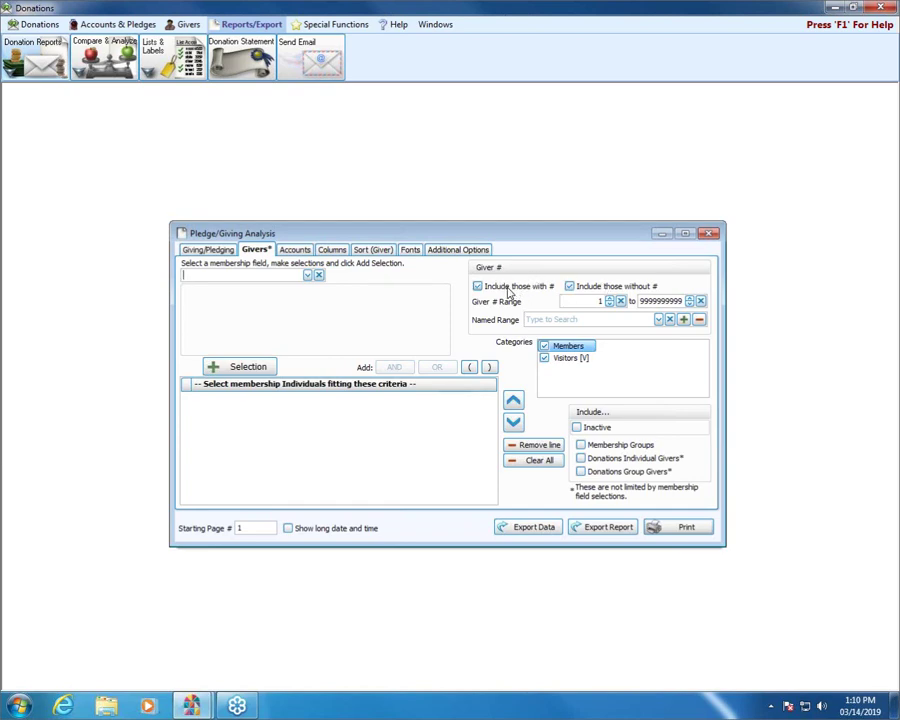
# Exclude givers without a giver number and keep both the Members and Visitors categories included.
pyautogui.click(569, 287)
pyautogui.press('Tab')
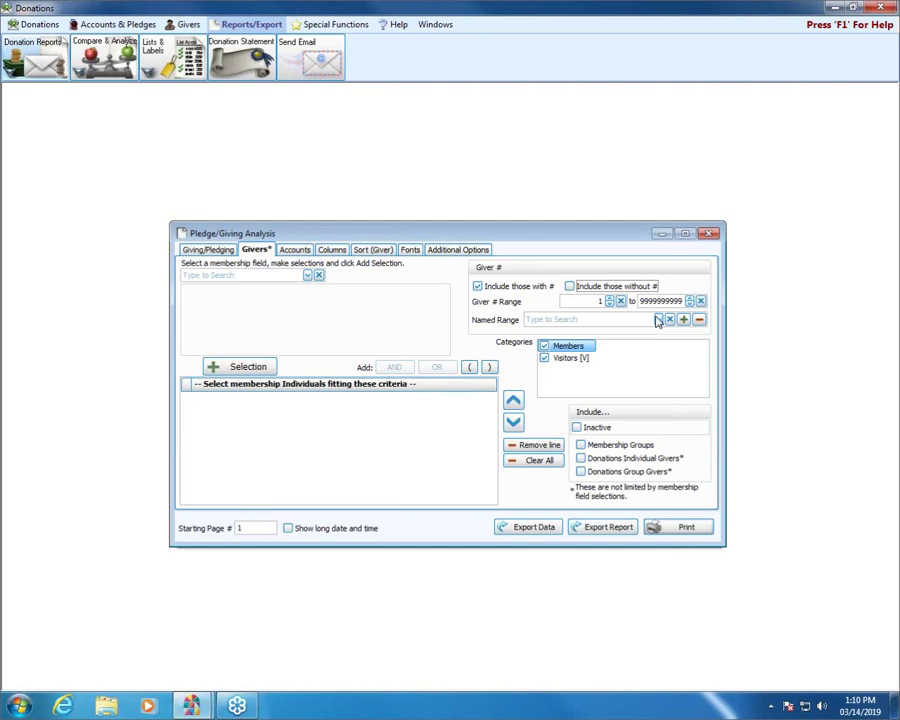
pyautogui.click(542, 357)
pyautogui.click(544, 346)
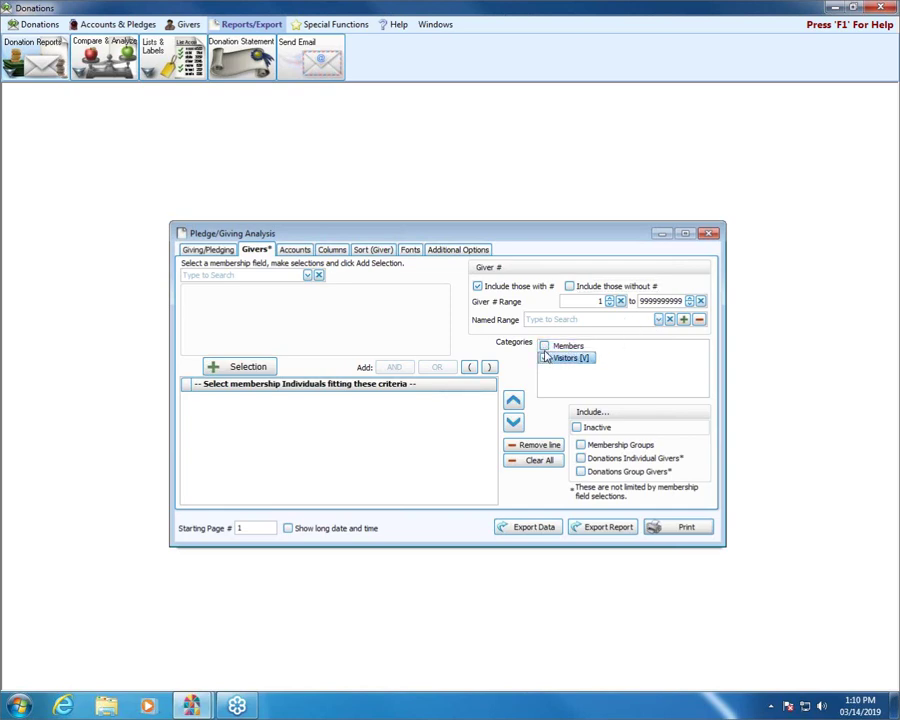
pyautogui.click(544, 346)
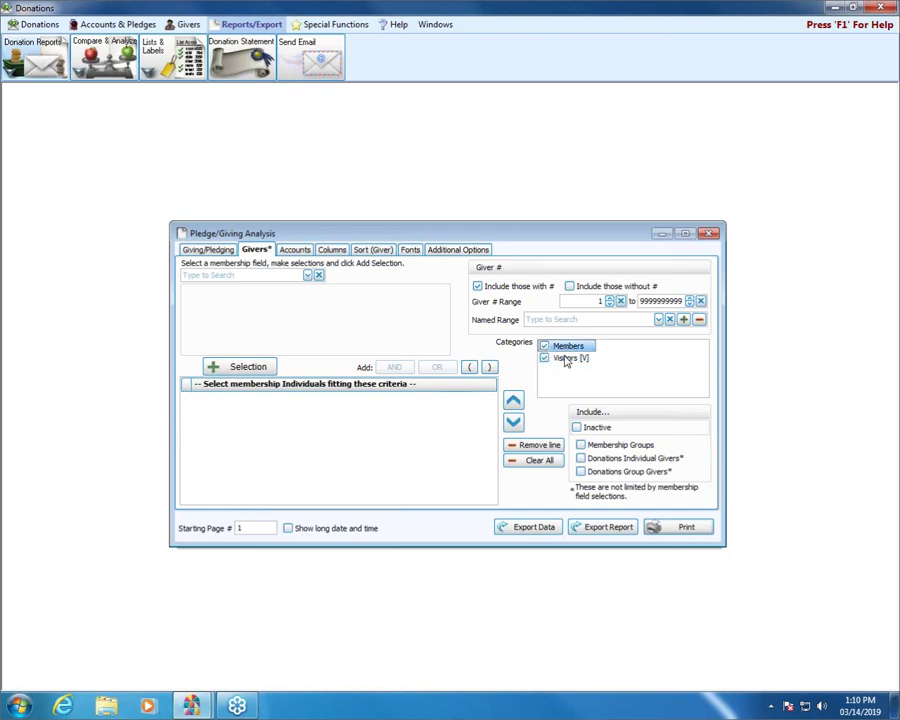
pyautogui.click(577, 428)
# Review the accounts and campaigns that the report can be limited to.
pyautogui.click(298, 250)
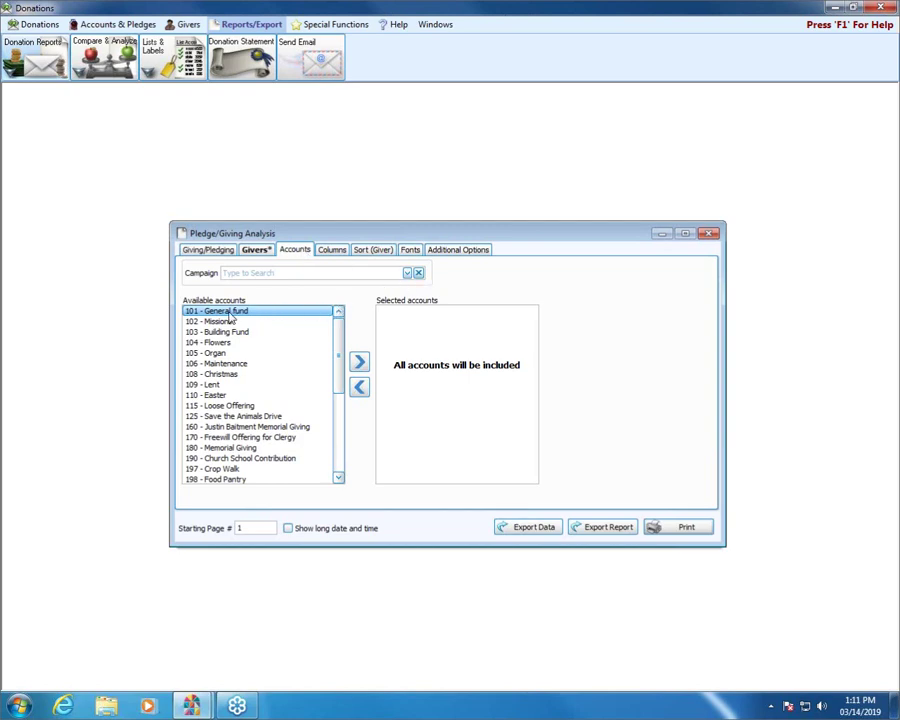
pyautogui.moveTo(338, 330); pyautogui.dragTo(331, 298)
pyautogui.click(407, 273)
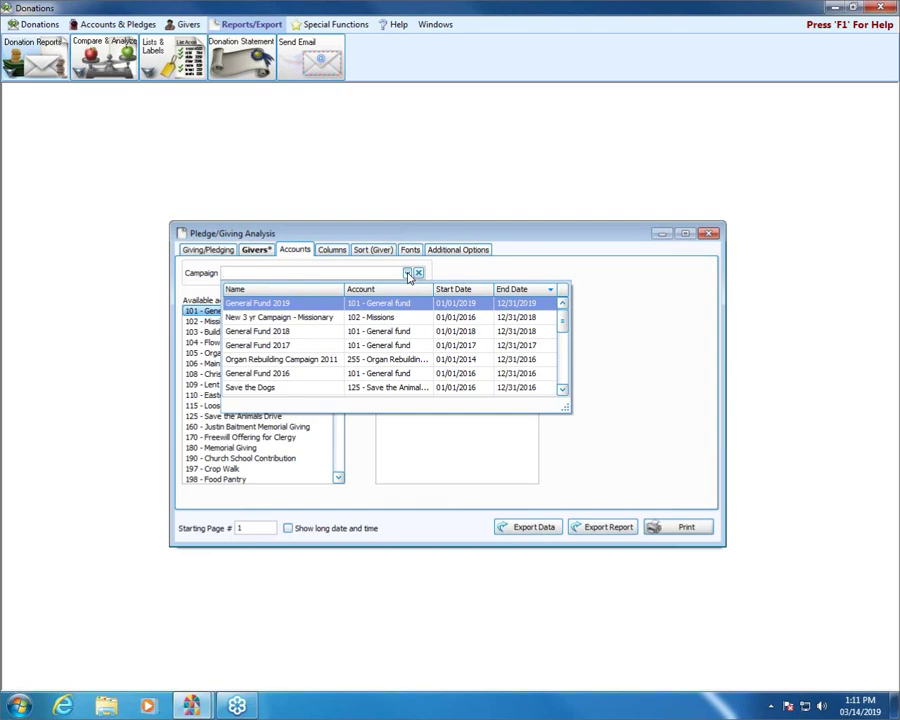
pyautogui.click(407, 273)
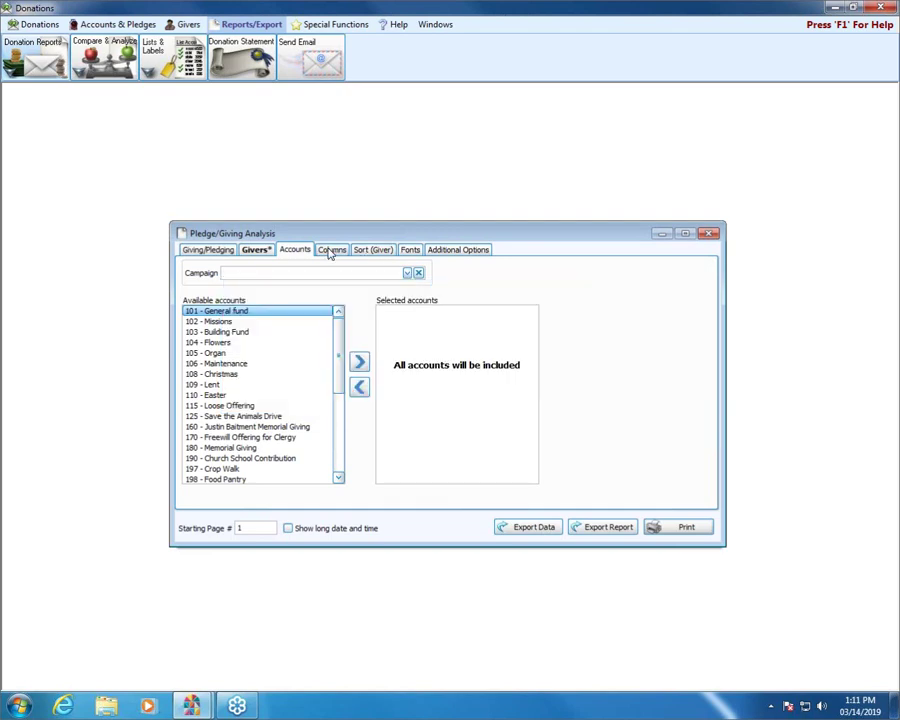
# Add the Account column to the report and place it directly after Giver Name.
pyautogui.click(332, 251)
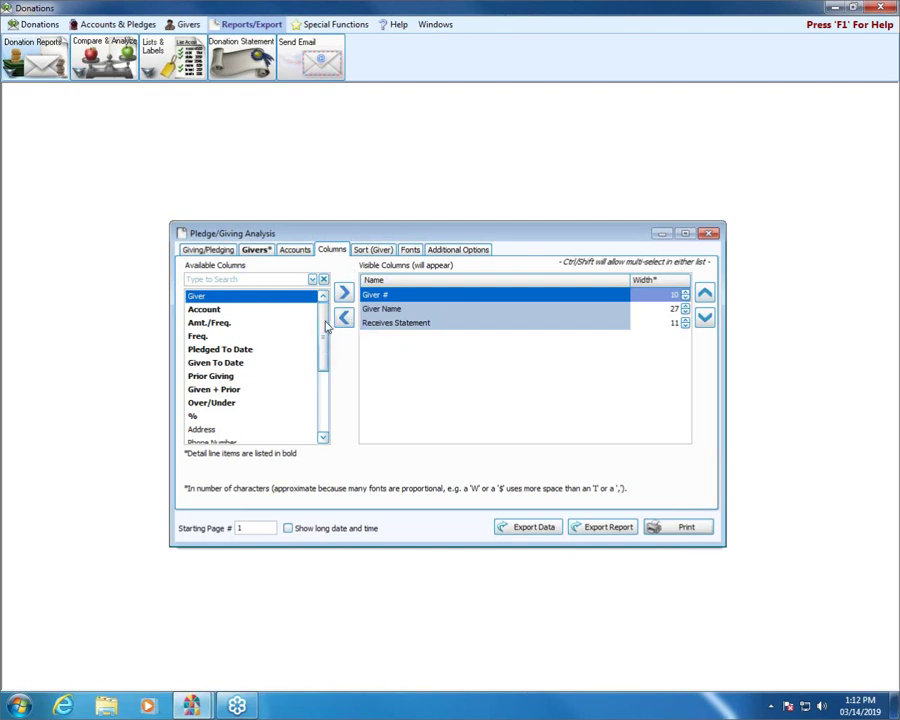
pyautogui.moveTo(324, 340); pyautogui.dragTo(262, 314)
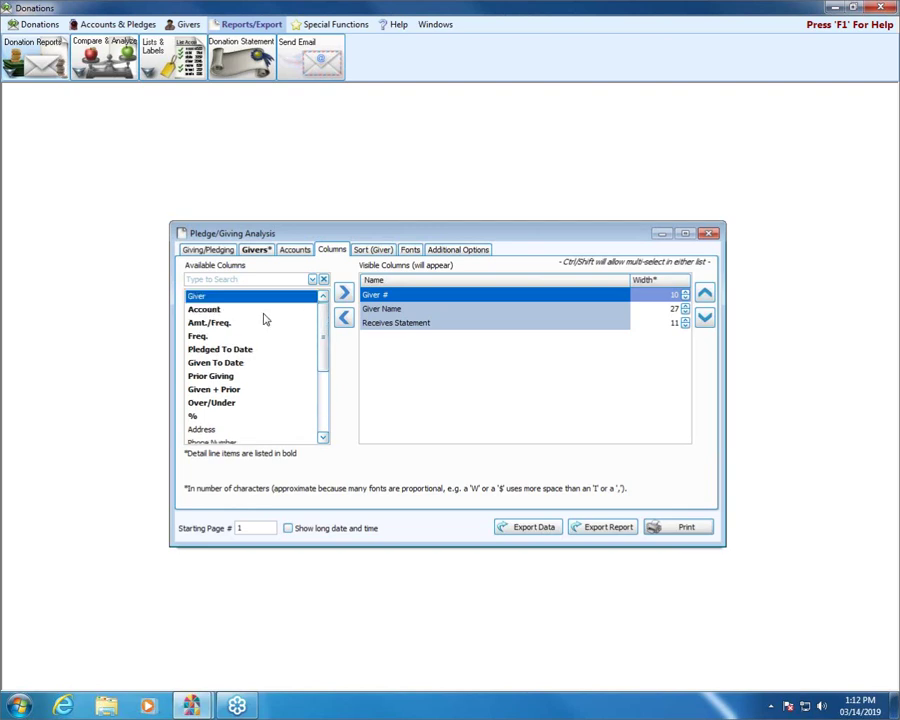
pyautogui.click(202, 310)
pyautogui.moveTo(202, 310); pyautogui.dragTo(385, 296)
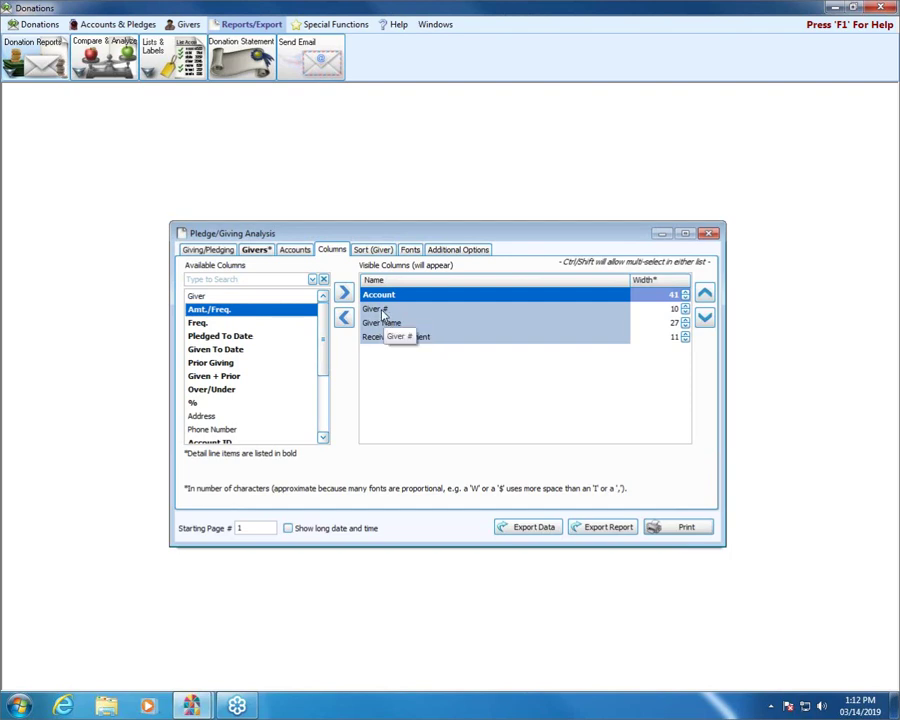
pyautogui.click(705, 317)
pyautogui.click(705, 317)
# Remove the Receives Statement column and add Total Given and Total Pledged after Account.
pyautogui.doubleClick(386, 343)
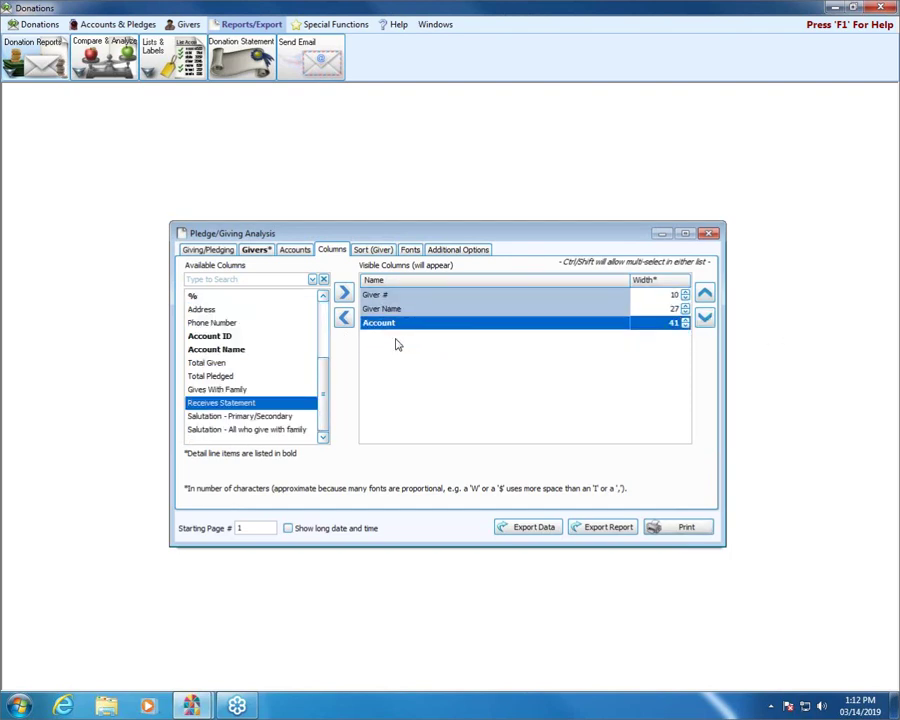
pyautogui.doubleClick(222, 364)
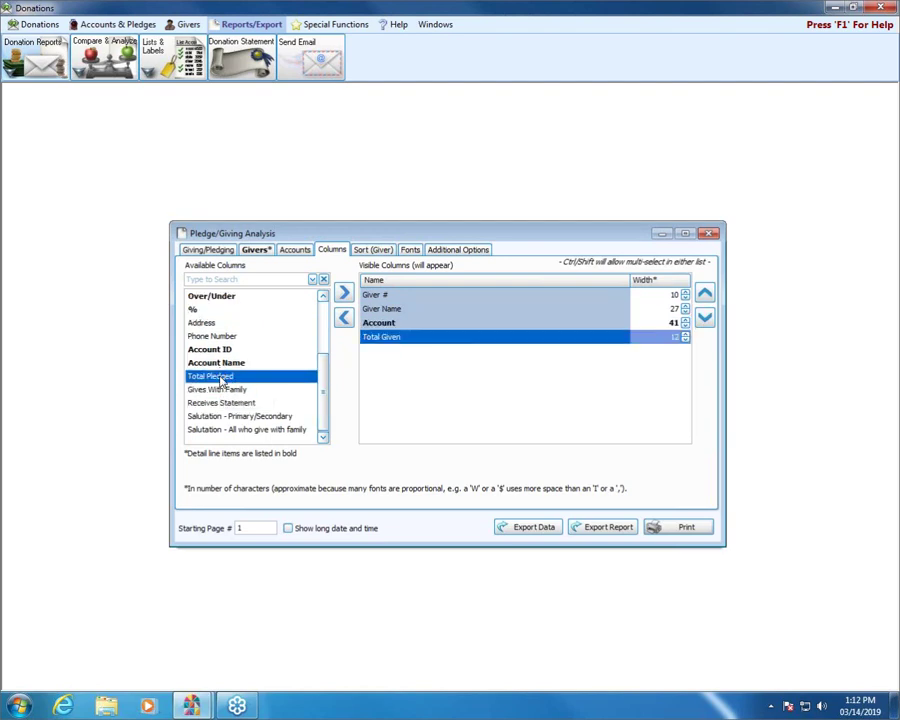
pyautogui.doubleClick(221, 379)
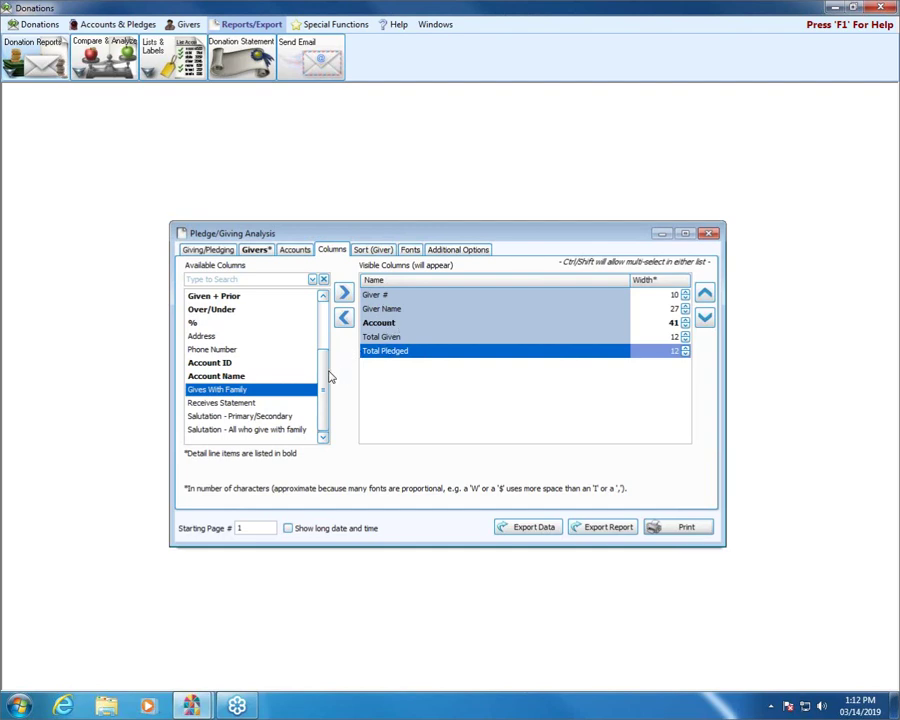
pyautogui.scroll(2, 331, 377)
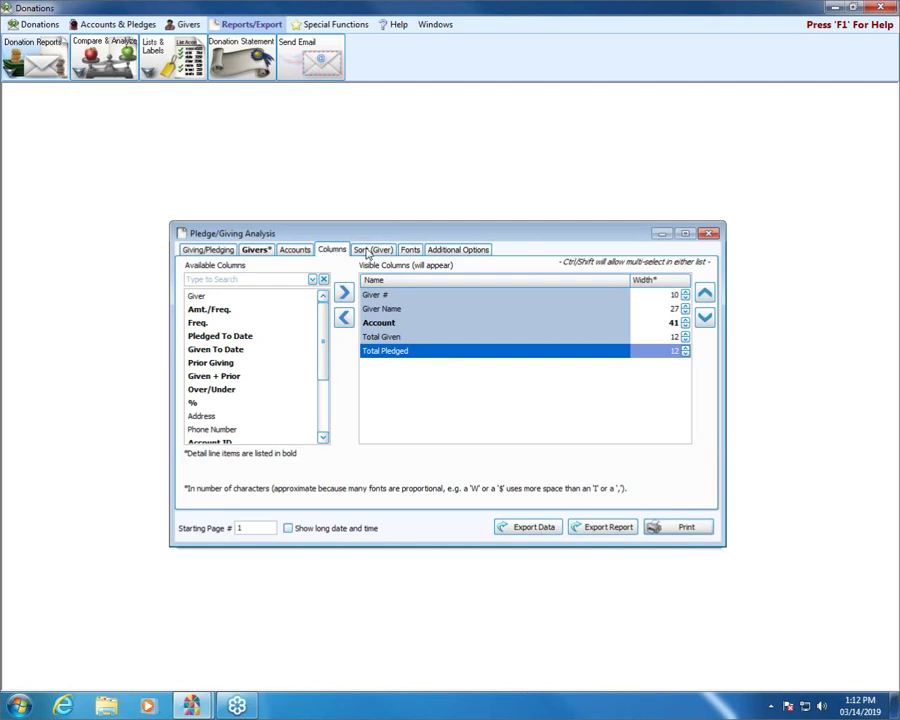
# Review the report's giver sort fields, font settings and additional options.
pyautogui.click(374, 250)
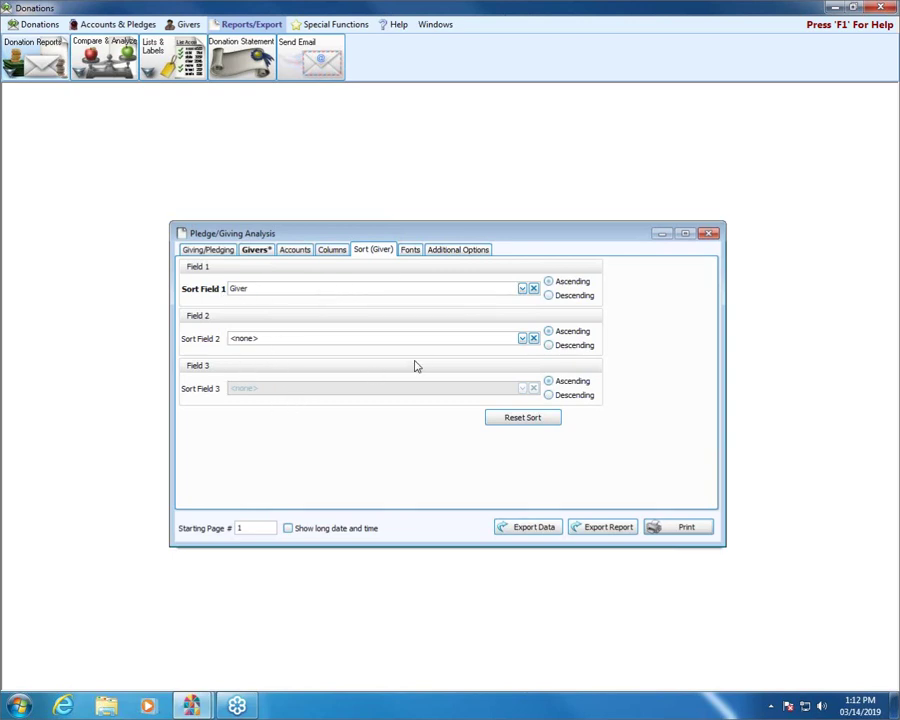
pyautogui.click(411, 250)
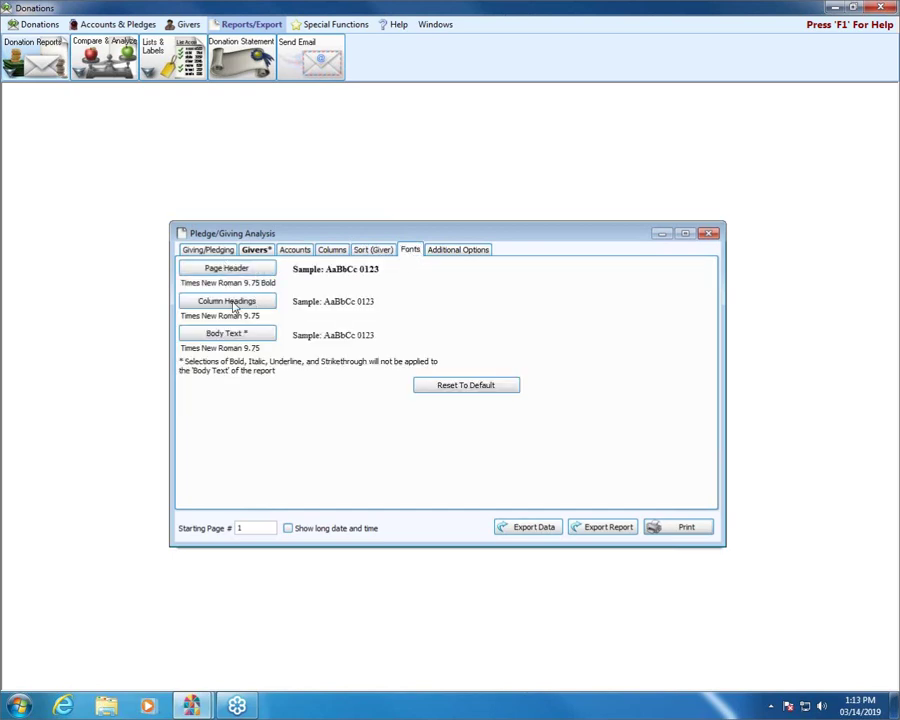
pyautogui.click(466, 252)
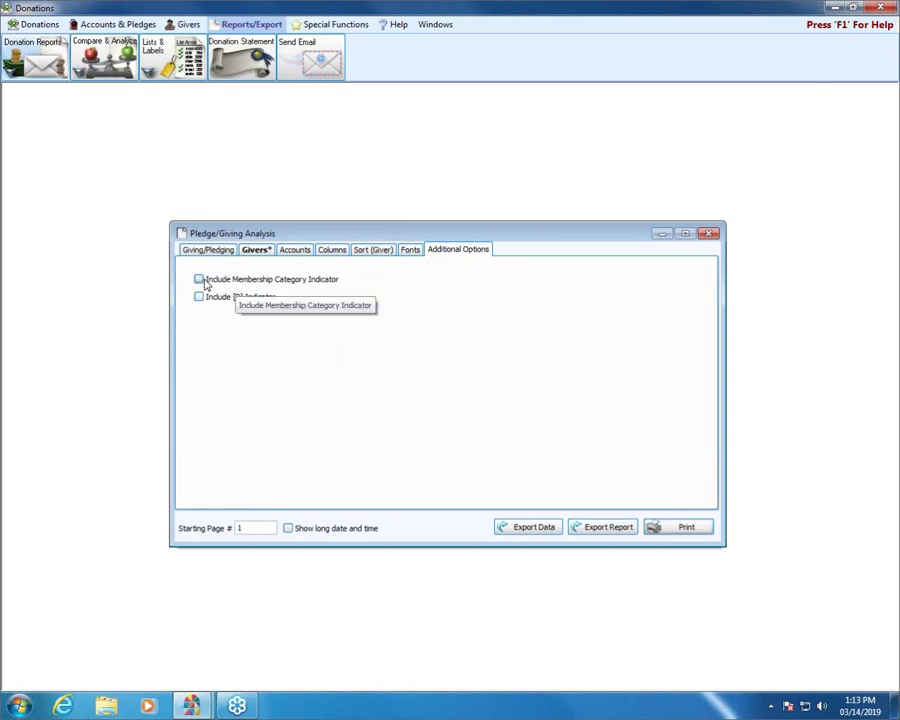
# Check the giver categories and include both the Membership Category Indicator and the [D] Indicator in the report.
pyautogui.click(256, 250)
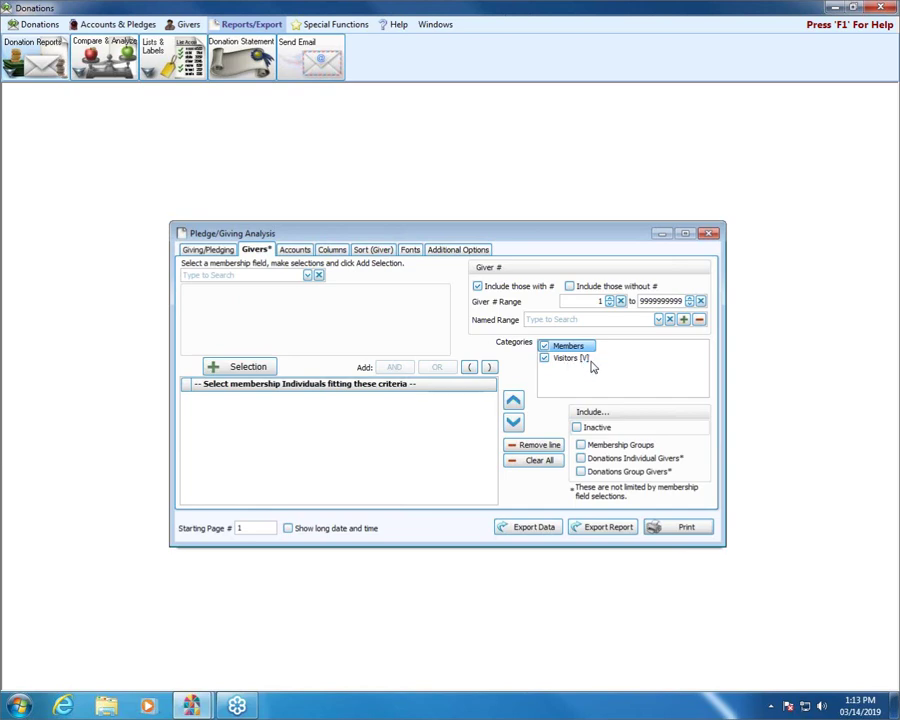
pyautogui.click(465, 250)
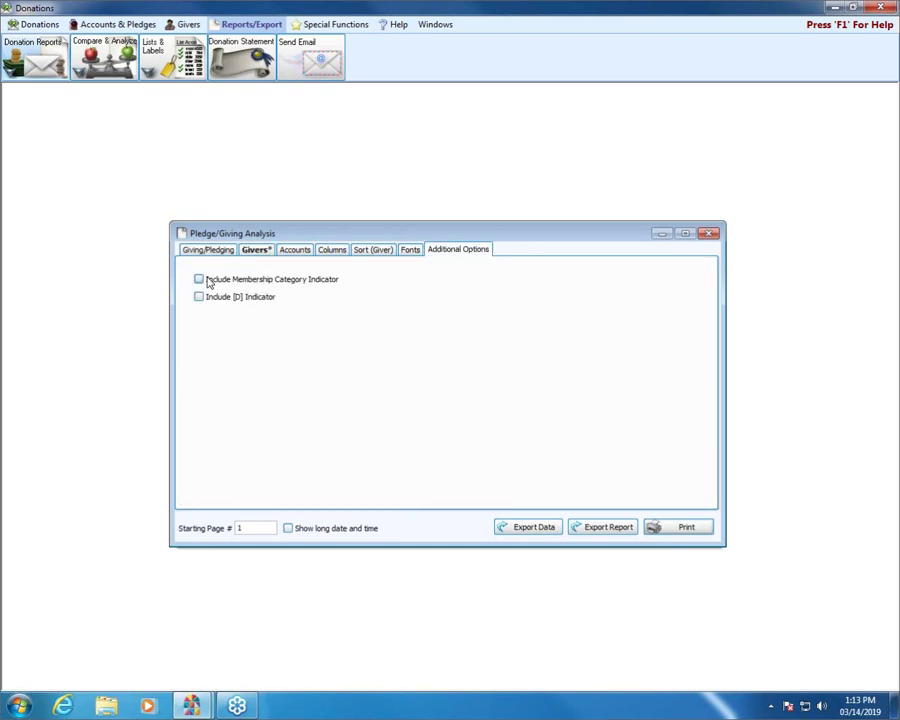
pyautogui.click(198, 280)
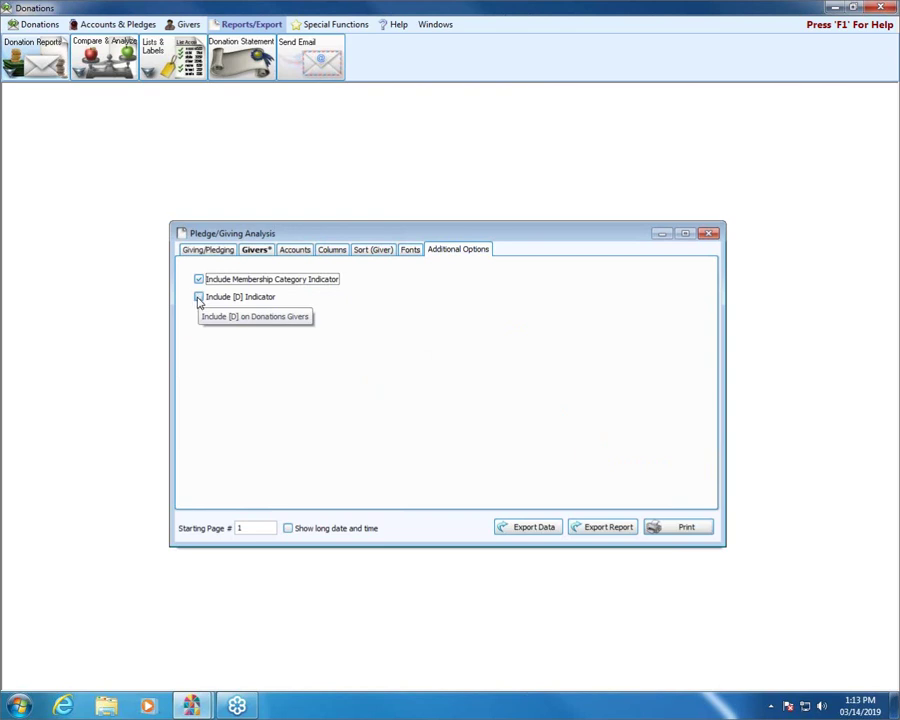
pyautogui.click(198, 298)
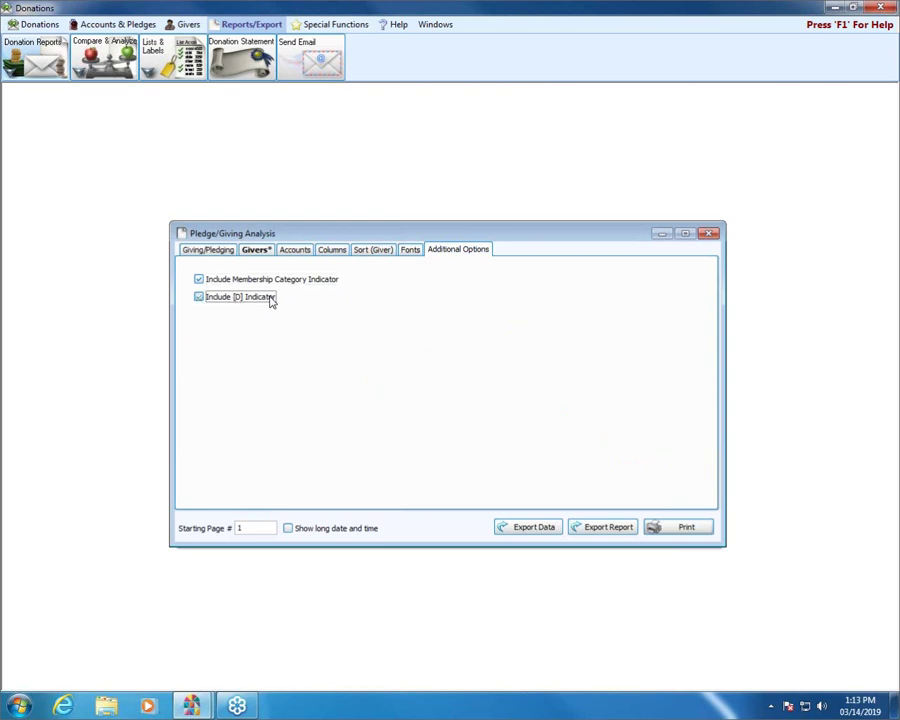
# Include Donations Individual Givers and Donations Group Givers, and preview the report.
pyautogui.click(256, 249)
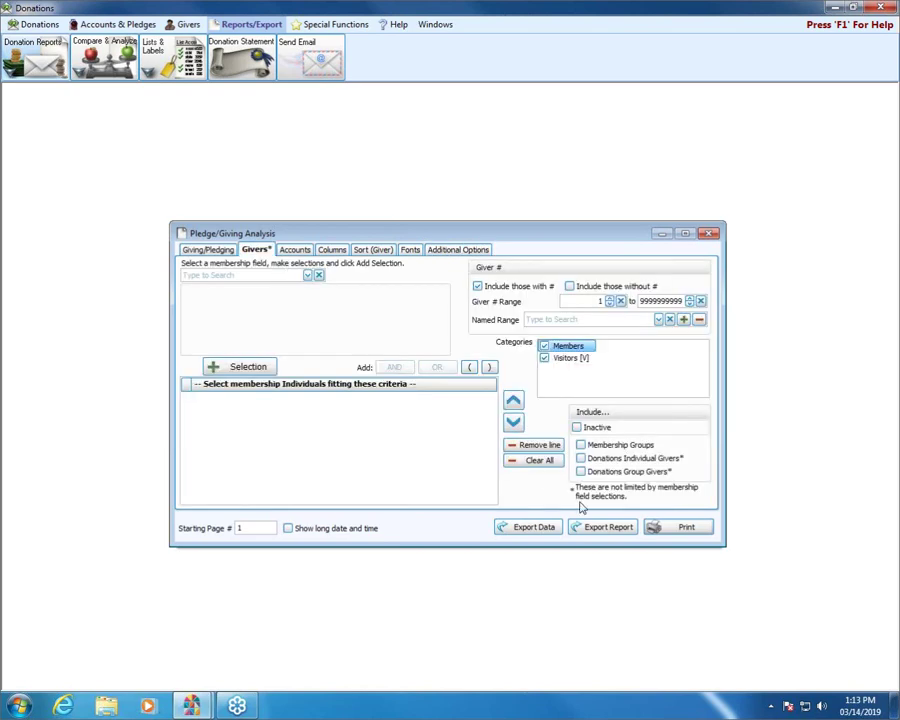
pyautogui.click(581, 474)
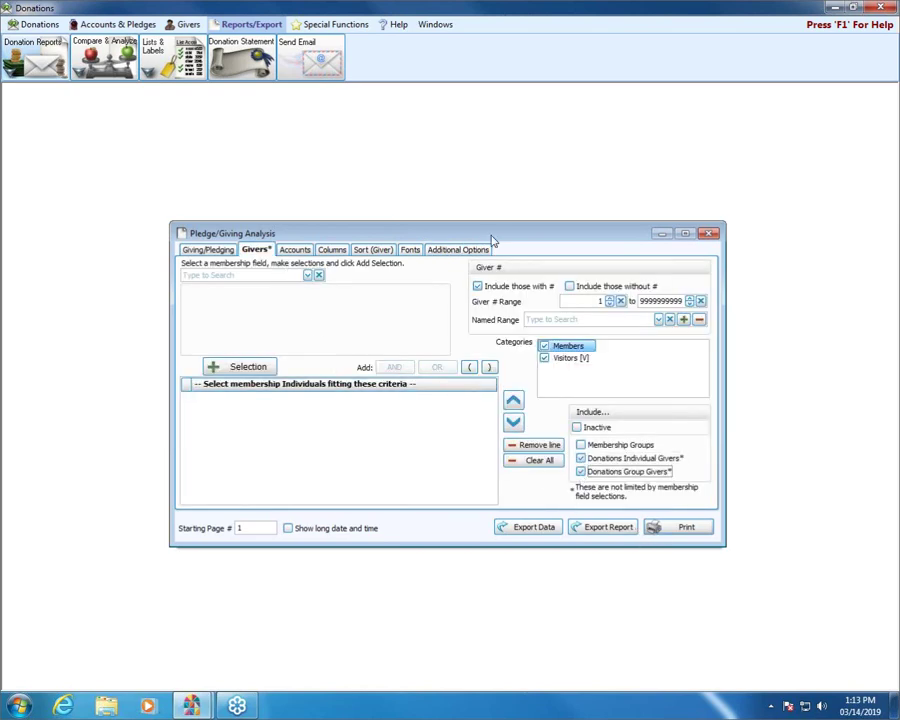
pyautogui.click(212, 250)
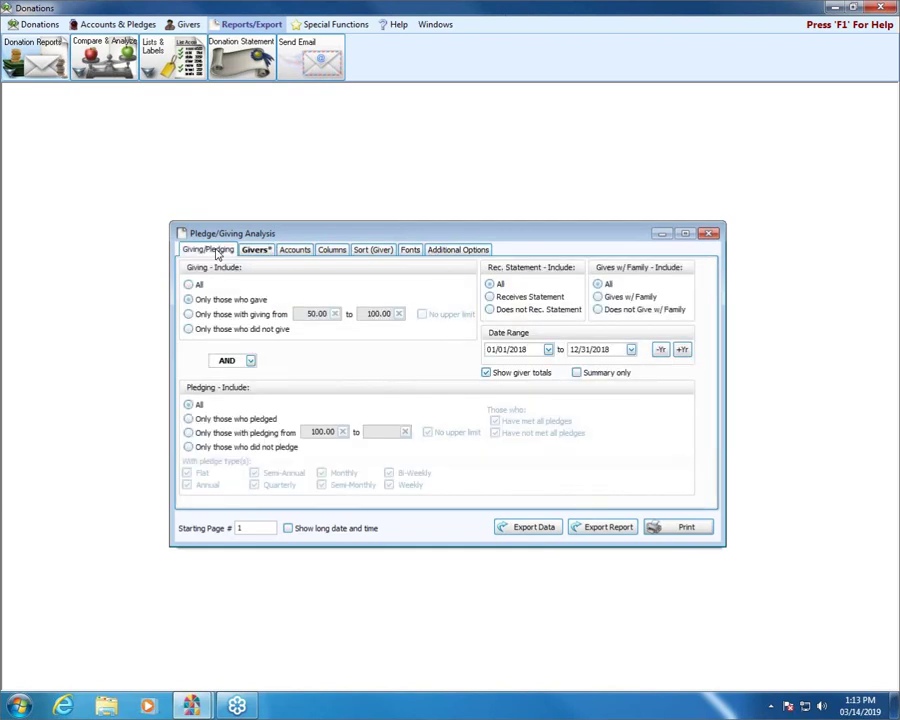
pyautogui.click(488, 374)
pyautogui.click(690, 527)
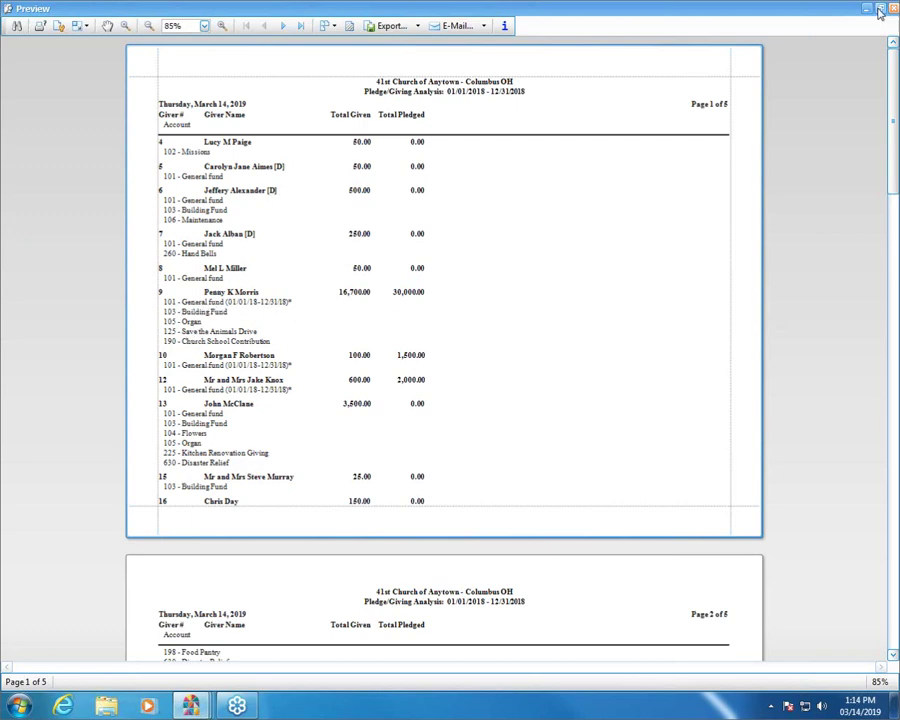
pyautogui.press('Escape')
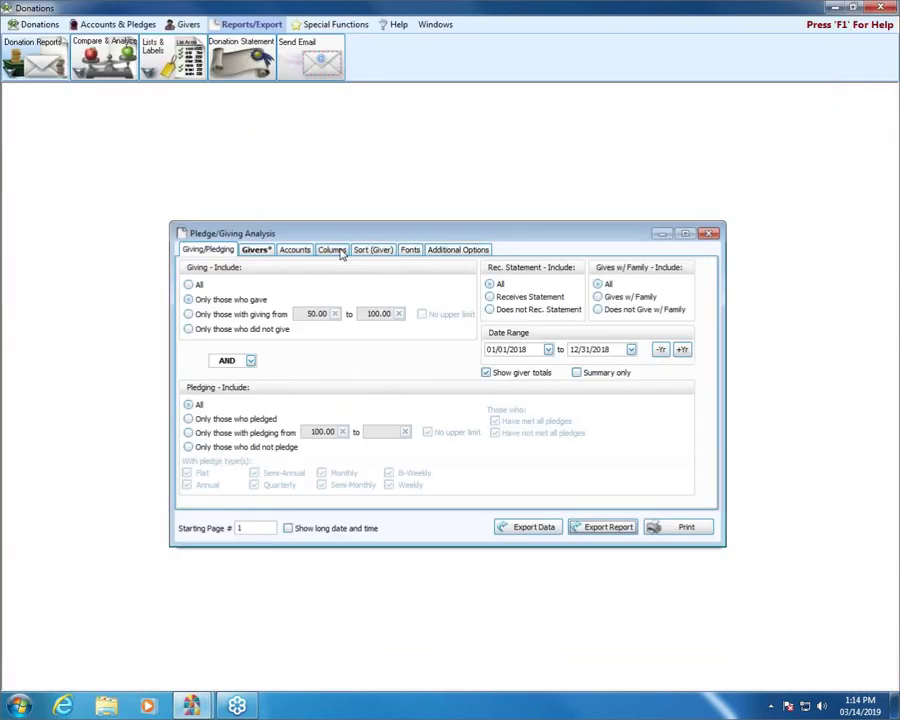
# Add the Given To Date column to the report and place it between Account and Total Given.
pyautogui.click(334, 250)
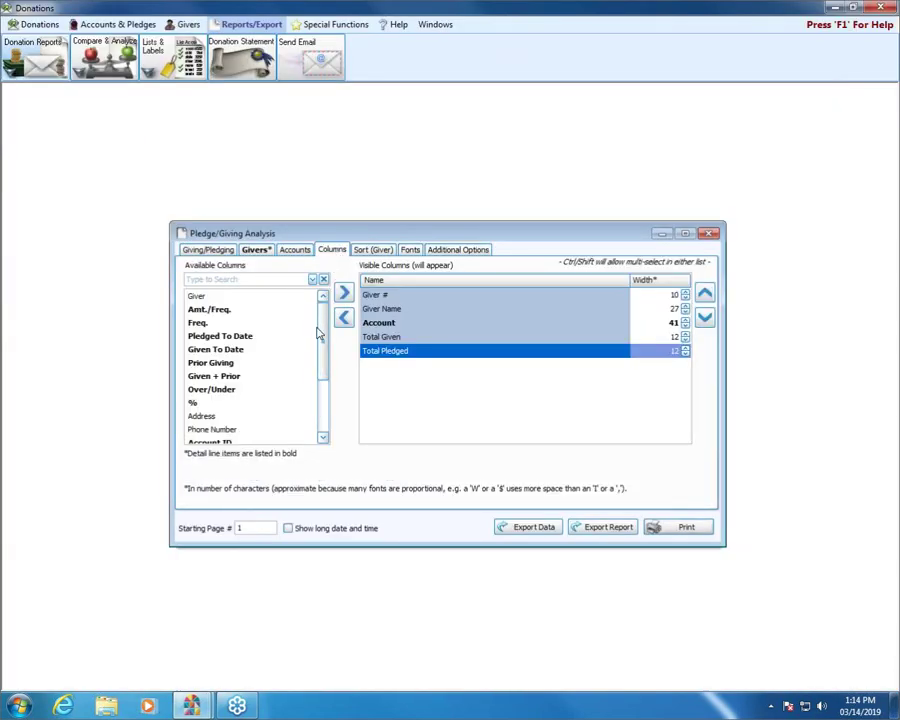
pyautogui.doubleClick(218, 350)
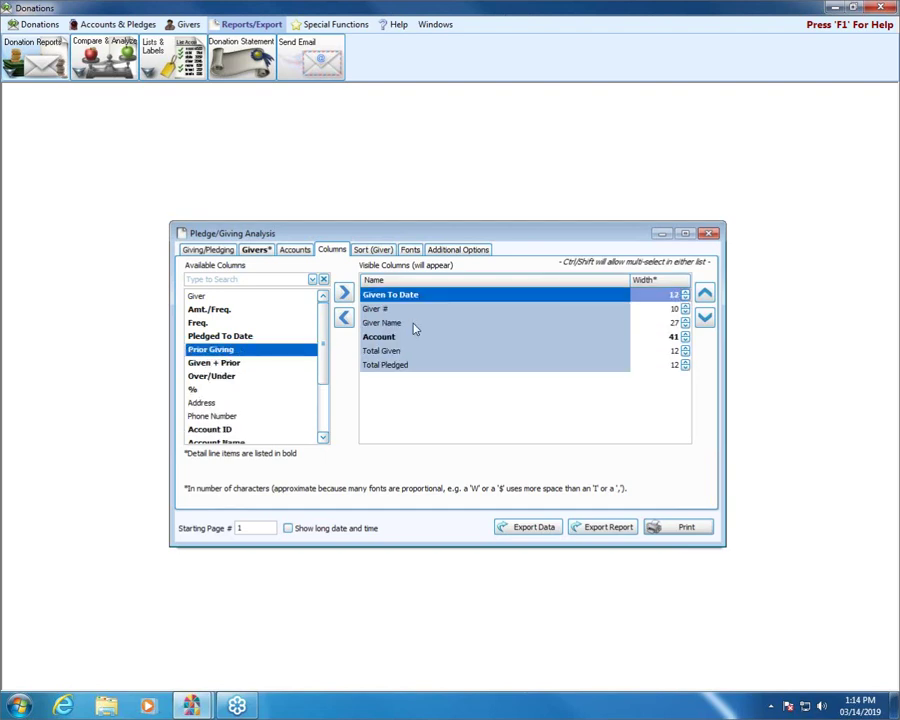
pyautogui.click(705, 317)
pyautogui.click(705, 317)
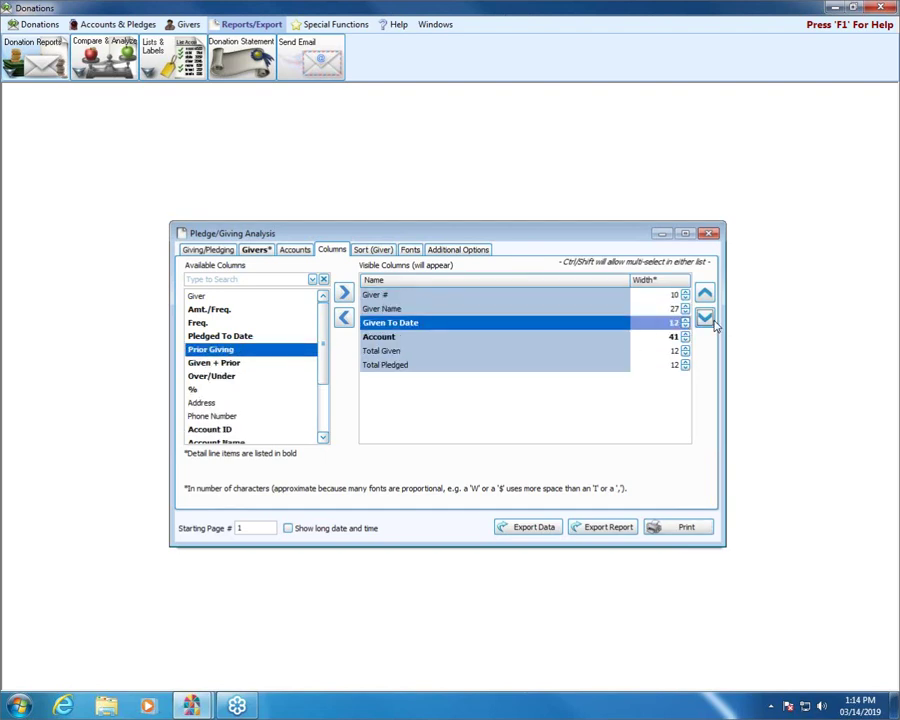
pyautogui.click(705, 317)
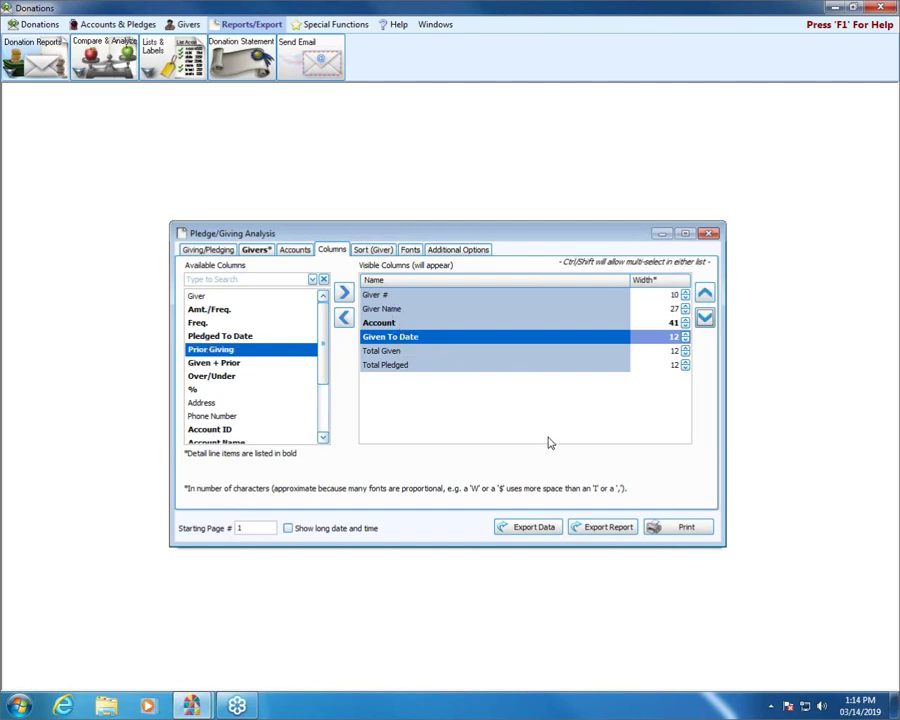
# Preview the Pledge/Giving Analysis report and check the Given To Date amounts listed by account.
pyautogui.click(686, 527)
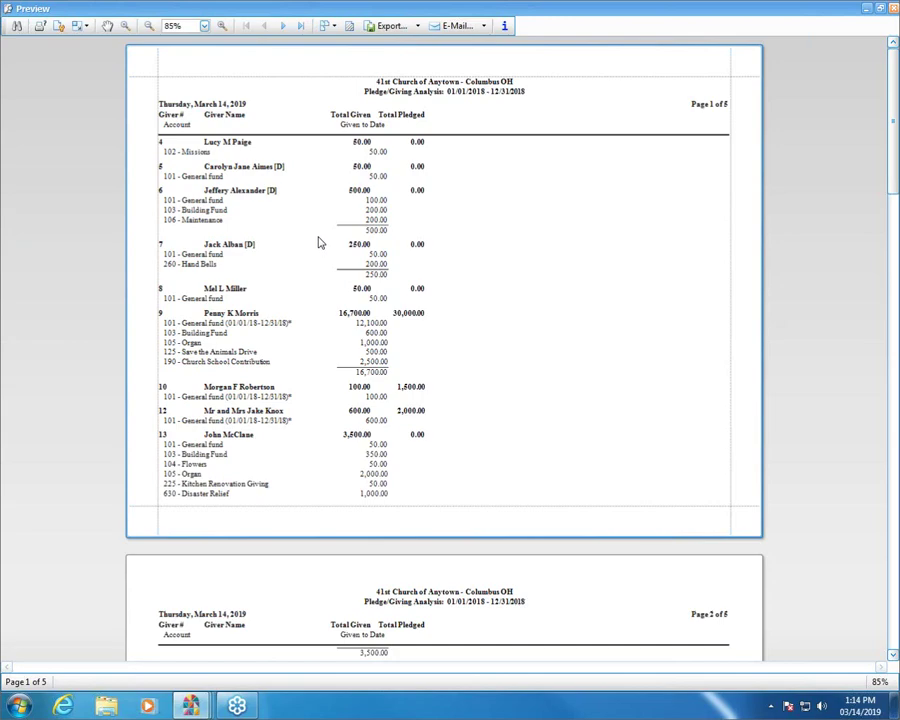
pyautogui.scroll(-2, 332, 416)
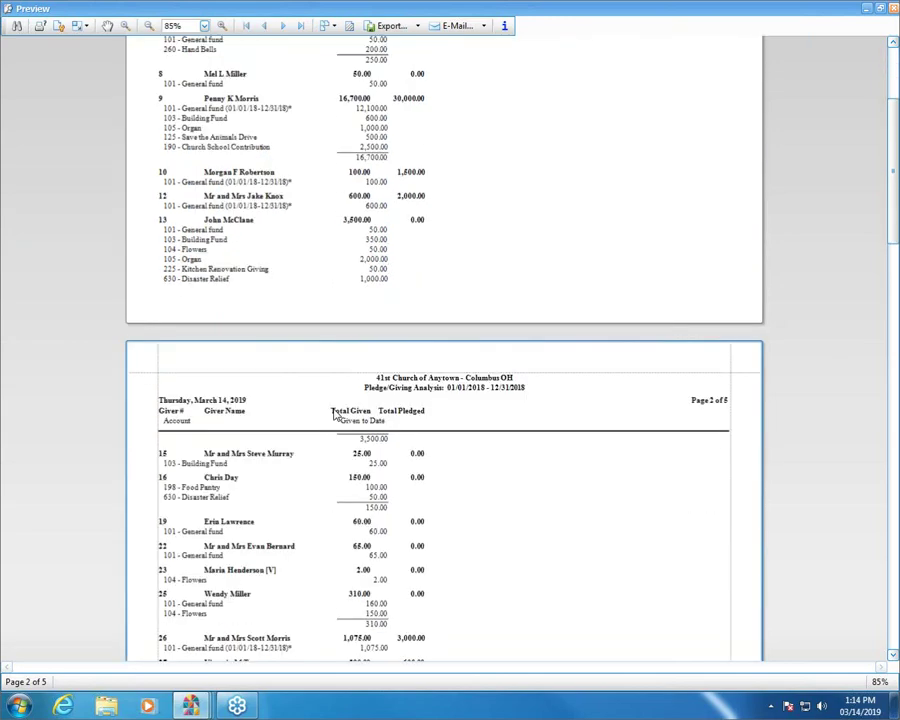
pyautogui.scroll(-3, 335, 416)
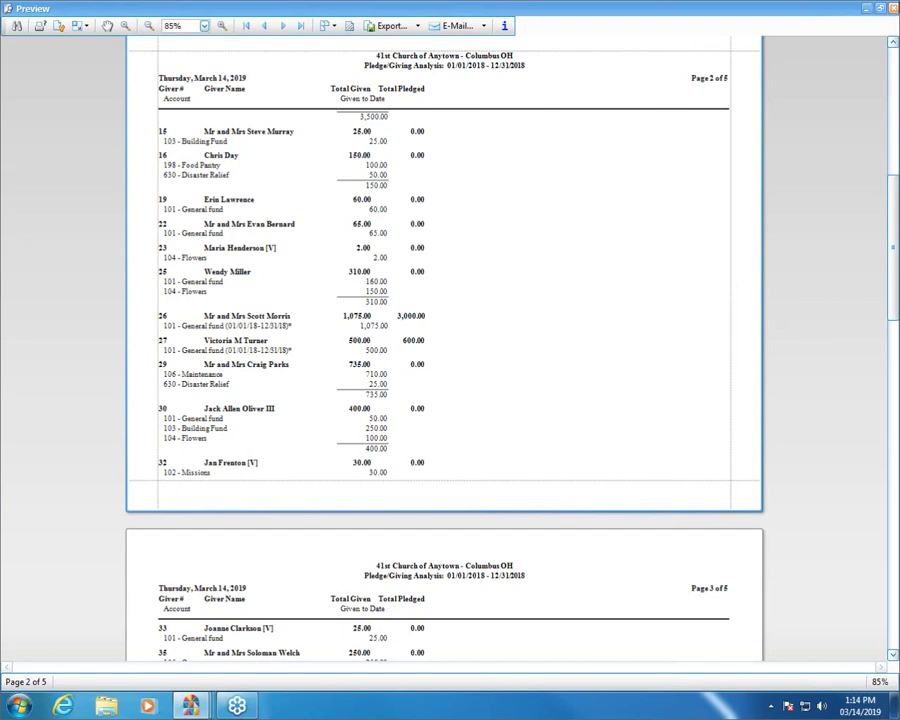
pyautogui.click(894, 9)
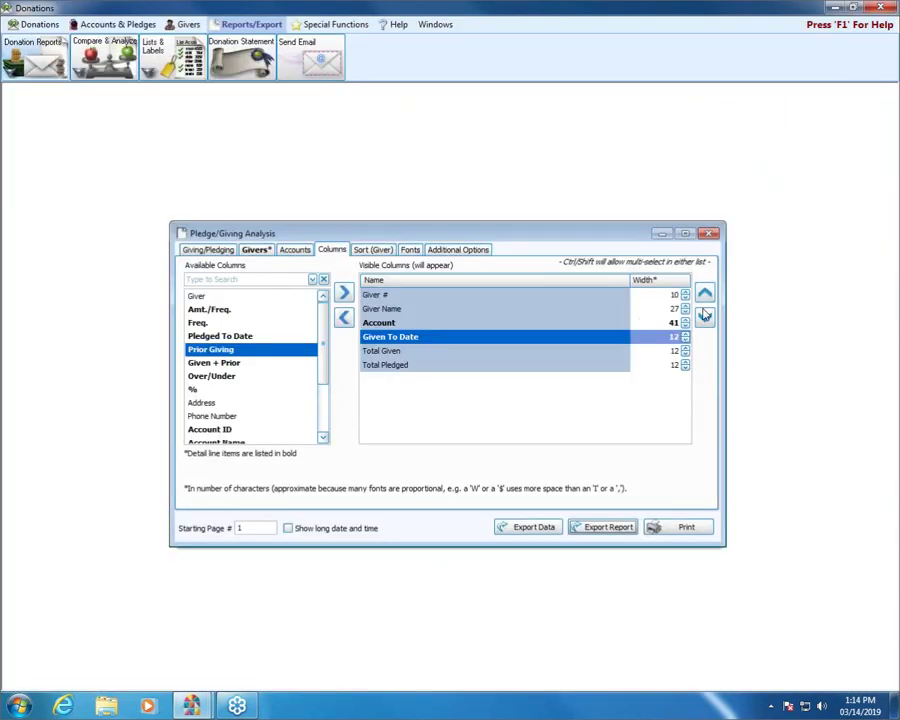
# Preview the Pledge/Giving Analysis report with Summary only enabled, and turn that option back off.
pyautogui.click(208, 250)
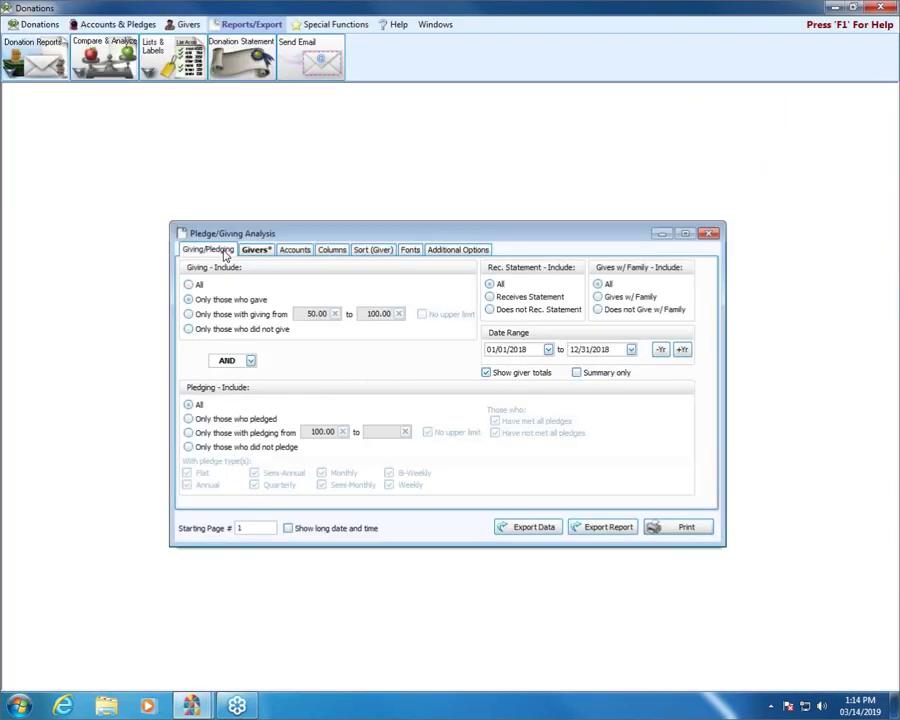
pyautogui.click(576, 373)
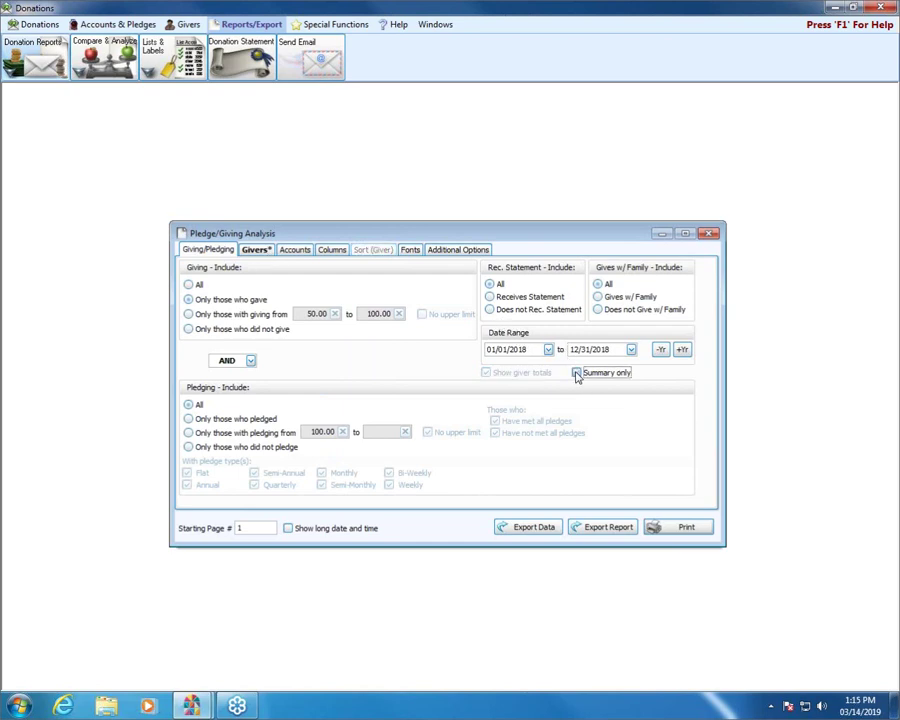
pyautogui.click(675, 528)
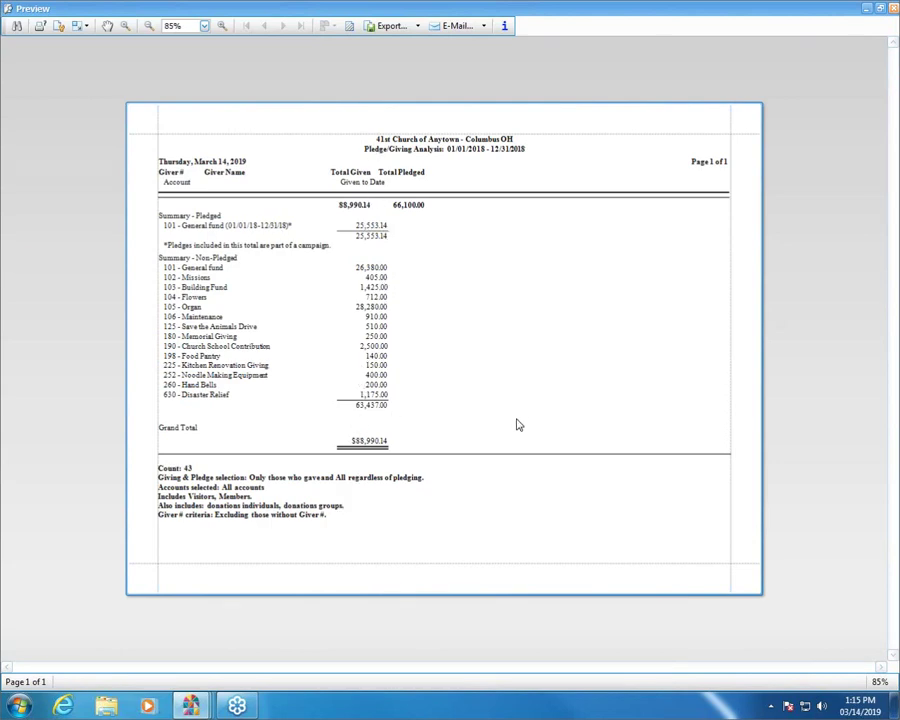
pyautogui.click(893, 8)
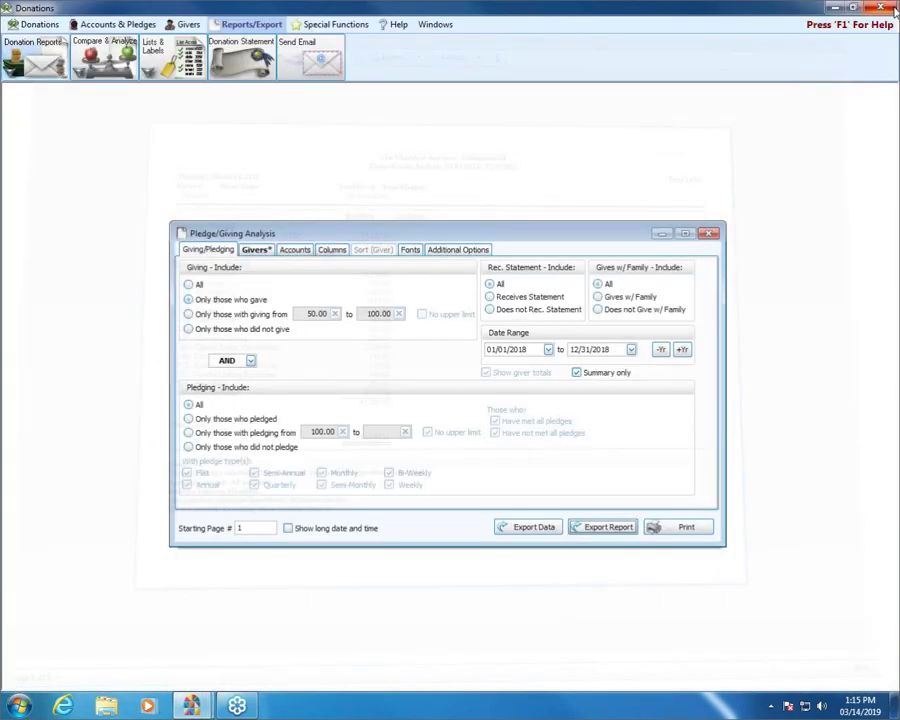
pyautogui.click(577, 372)
# Turn off Show giver totals, preview the report through its final page, and close the Pledge/Giving Analysis report.
pyautogui.click(487, 373)
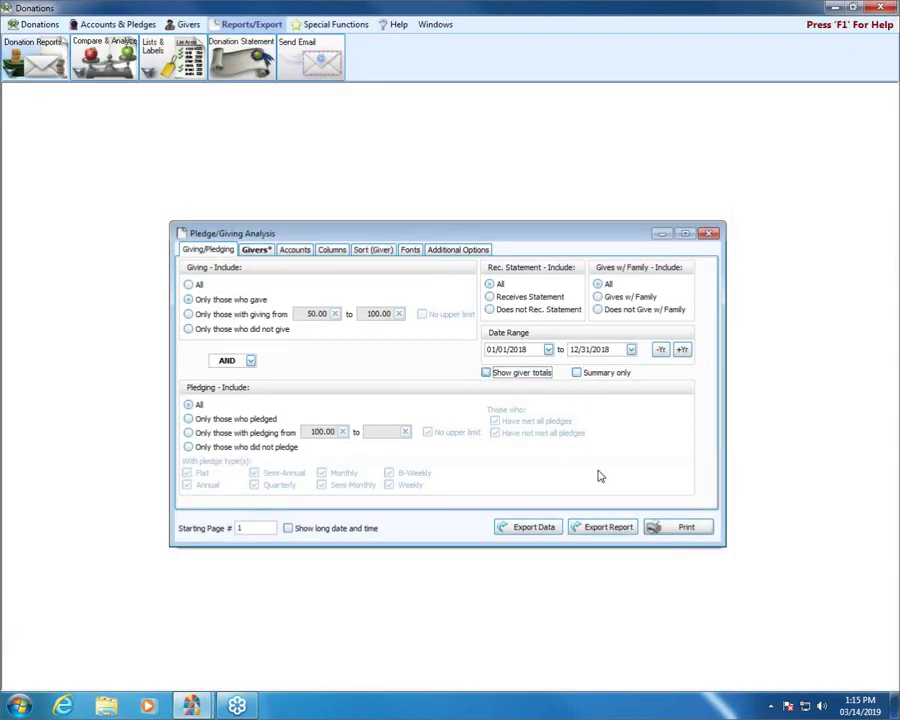
pyautogui.click(687, 528)
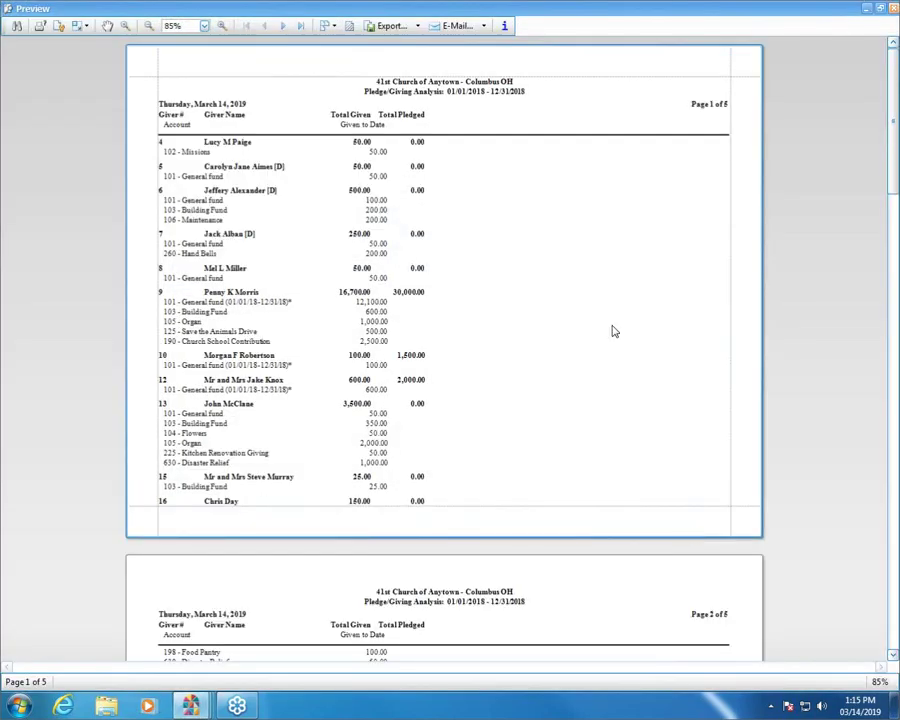
pyautogui.scroll(-10, 476, 385)
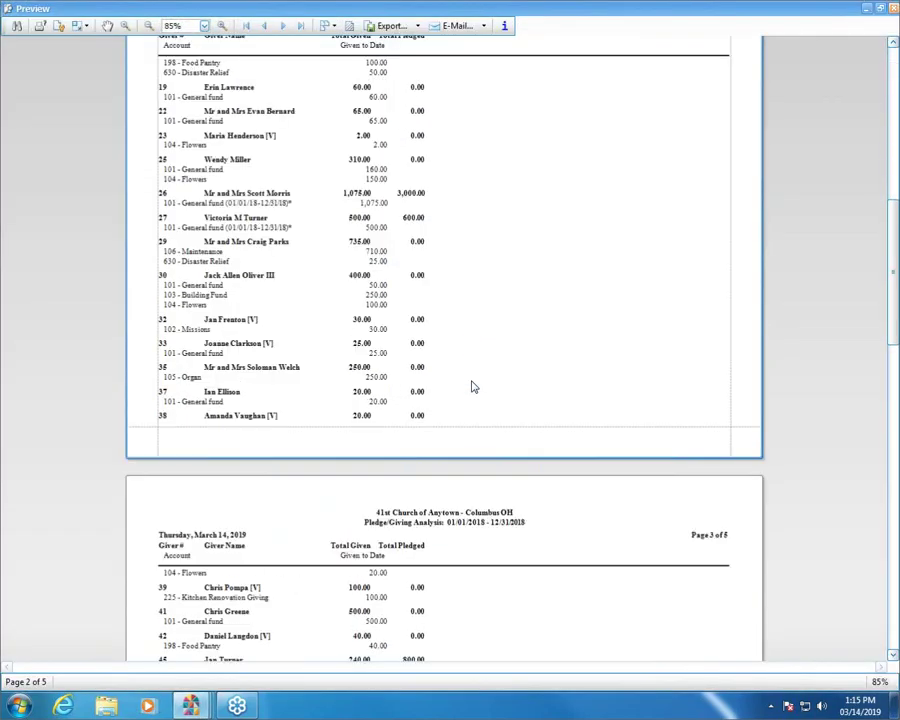
pyautogui.scroll(-10, 474, 387)
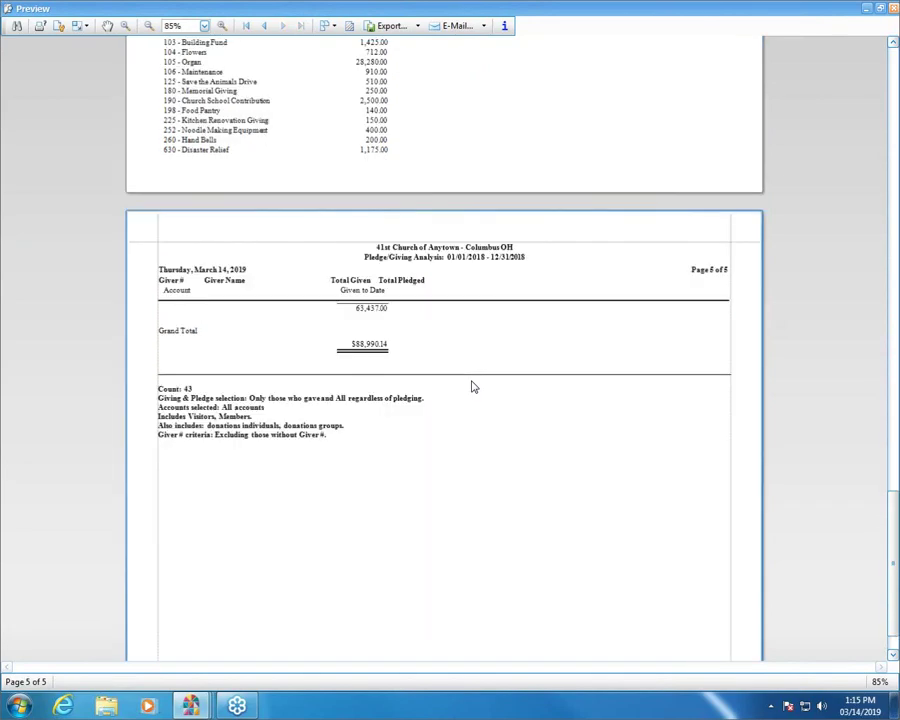
pyautogui.scroll(3, 510, 350)
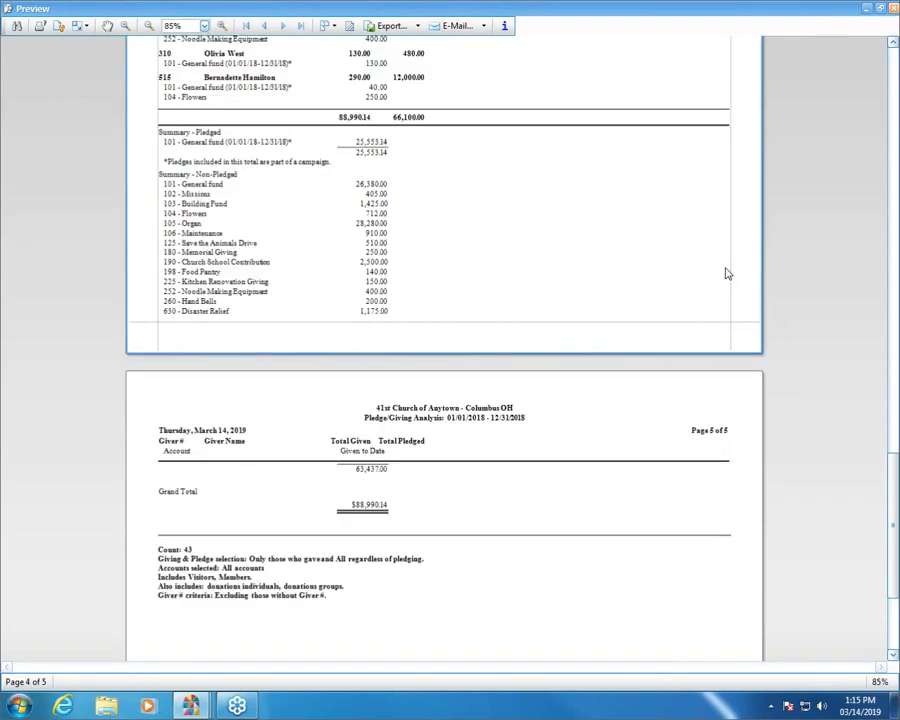
pyautogui.click(893, 9)
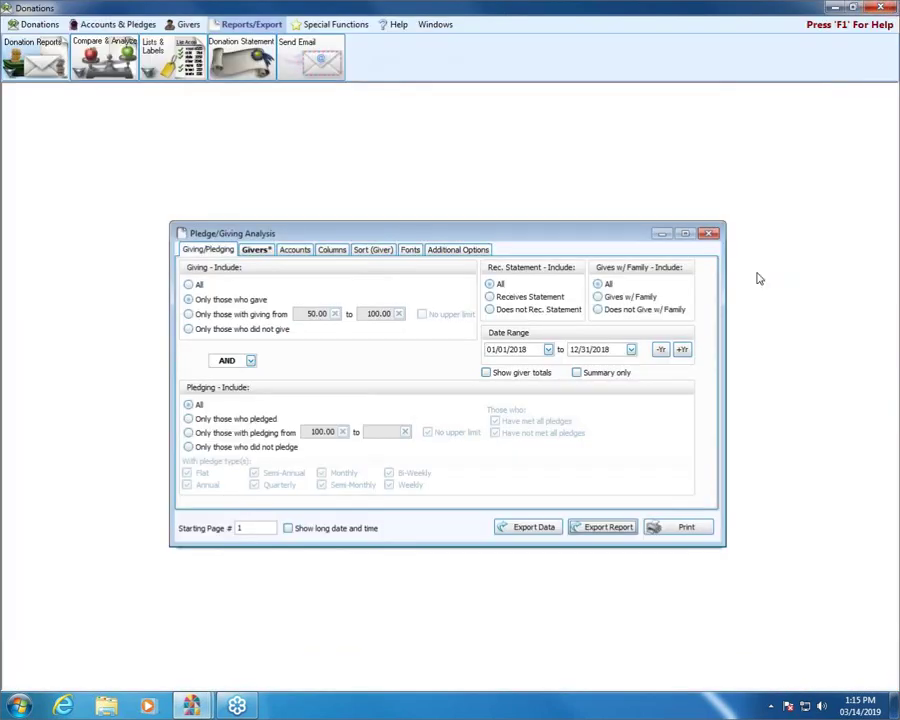
pyautogui.click(709, 234)
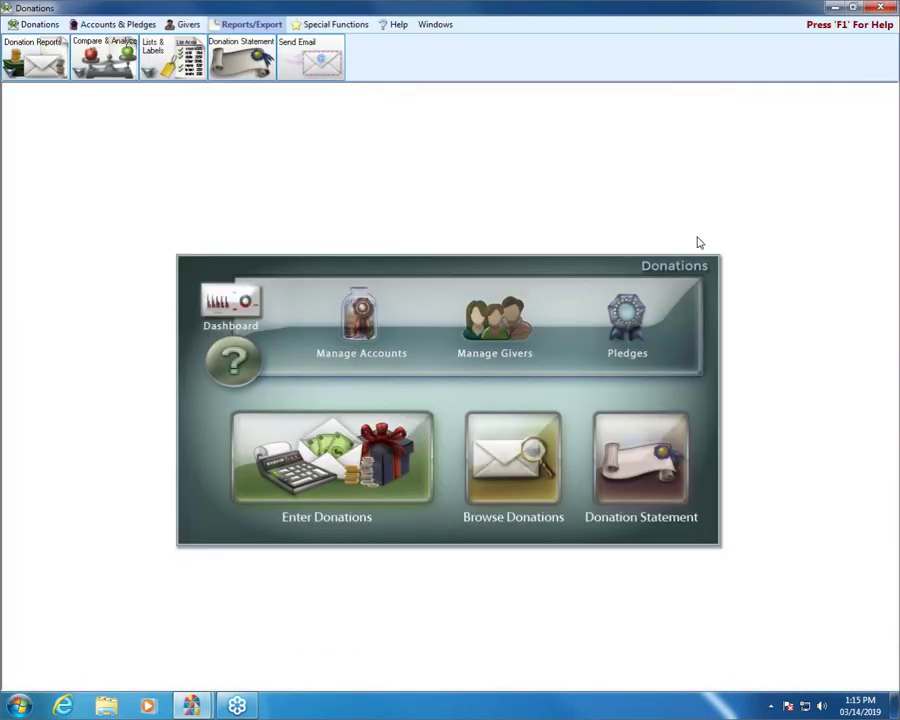
# Open the Campaign Comparison report and select the General Fund 2017, General Fund 2018 and General Fund 2019 campaigns.
pyautogui.click(110, 62)
pyautogui.click(121, 104)
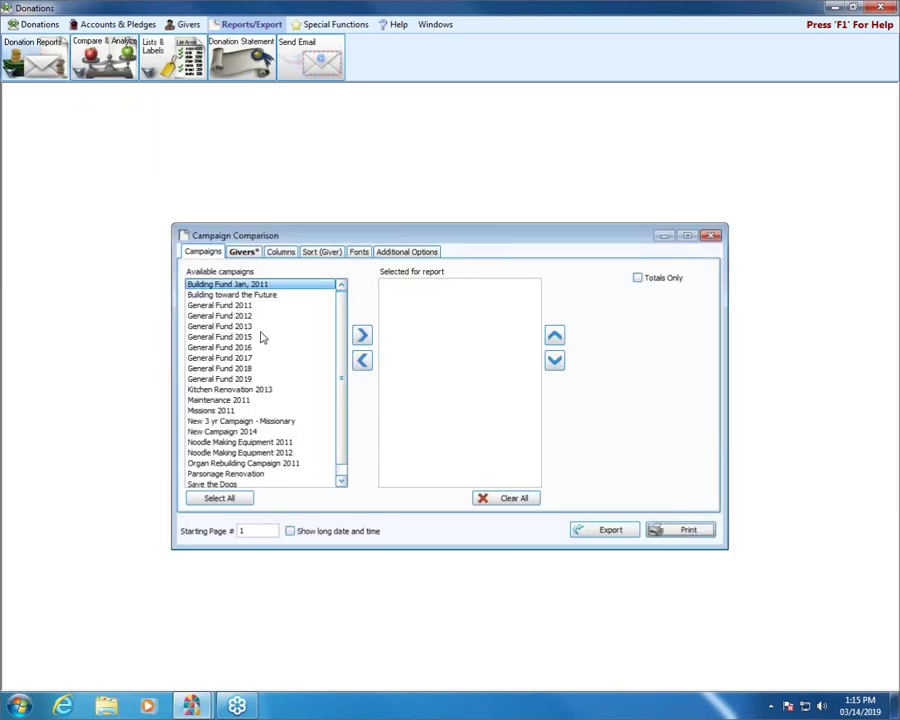
pyautogui.doubleClick(250, 360)
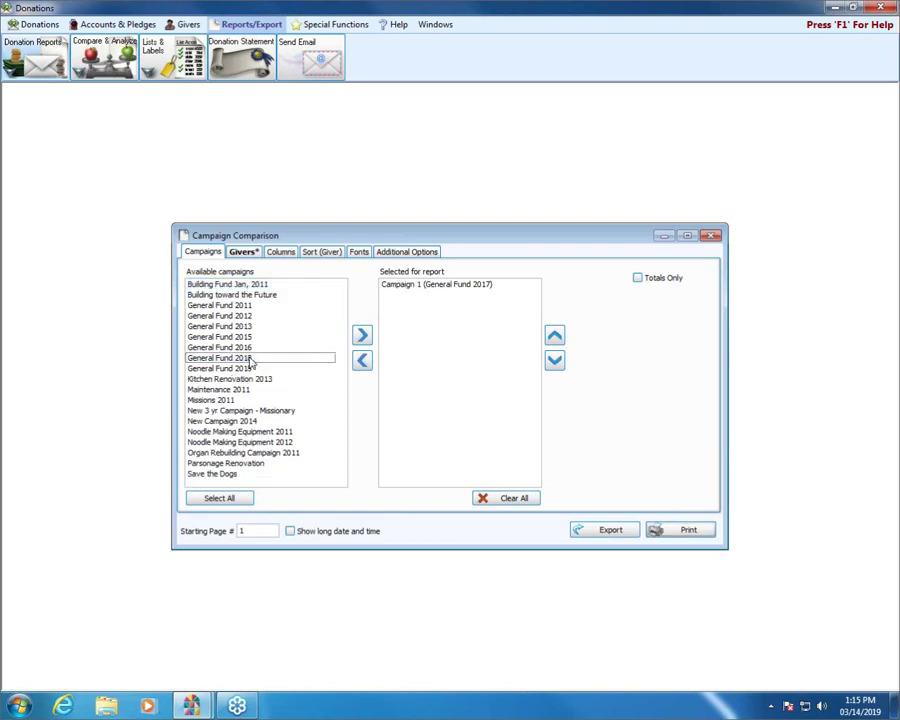
pyautogui.doubleClick(250, 360)
pyautogui.doubleClick(249, 362)
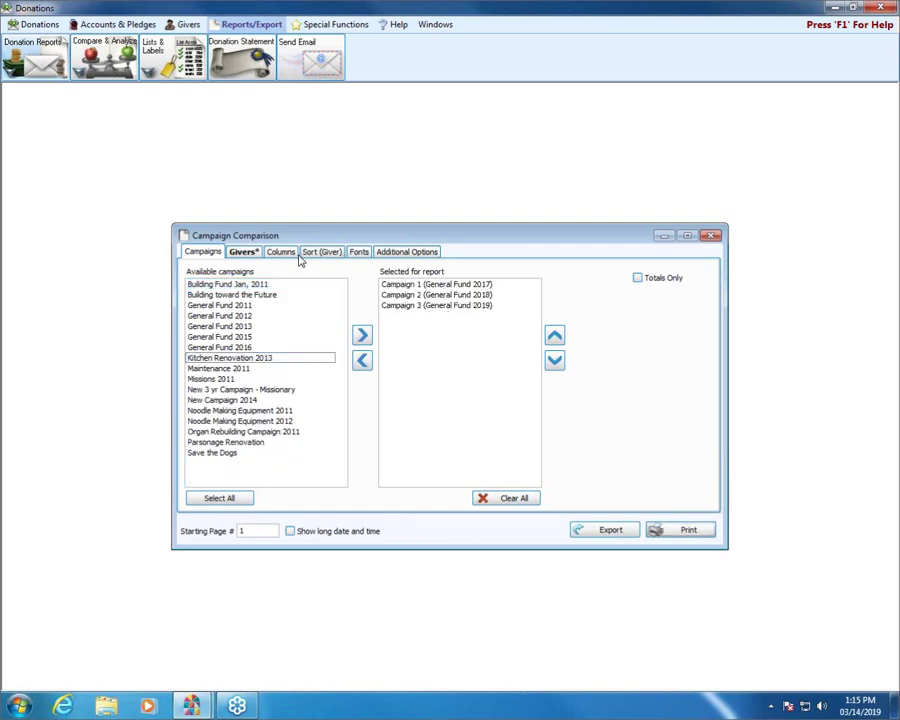
# Check the giver selections and remove the Giver # column from the Campaign Comparison report.
pyautogui.click(247, 255)
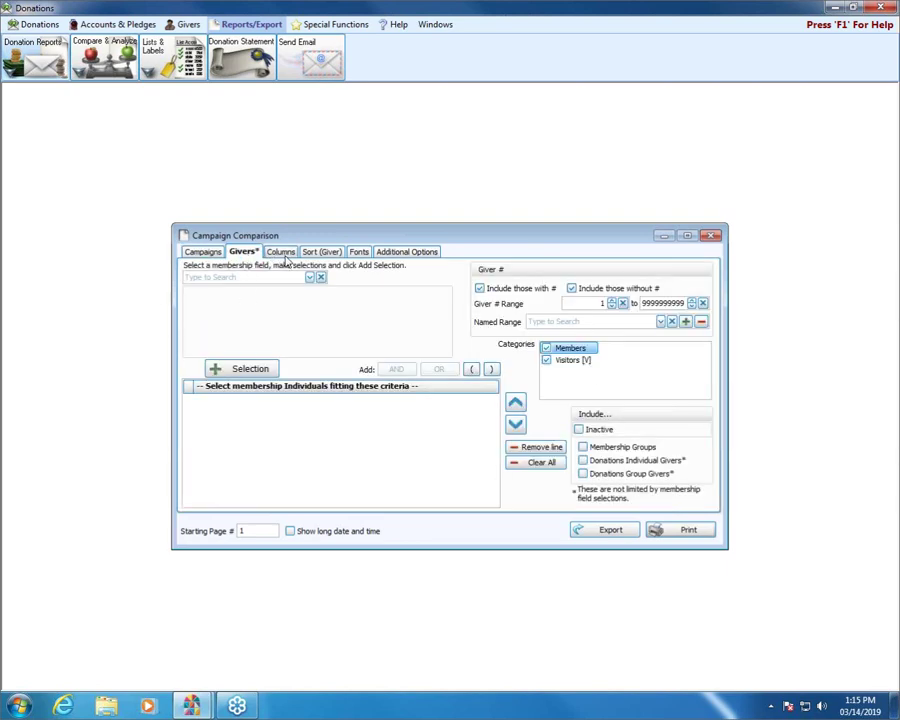
pyautogui.click(284, 254)
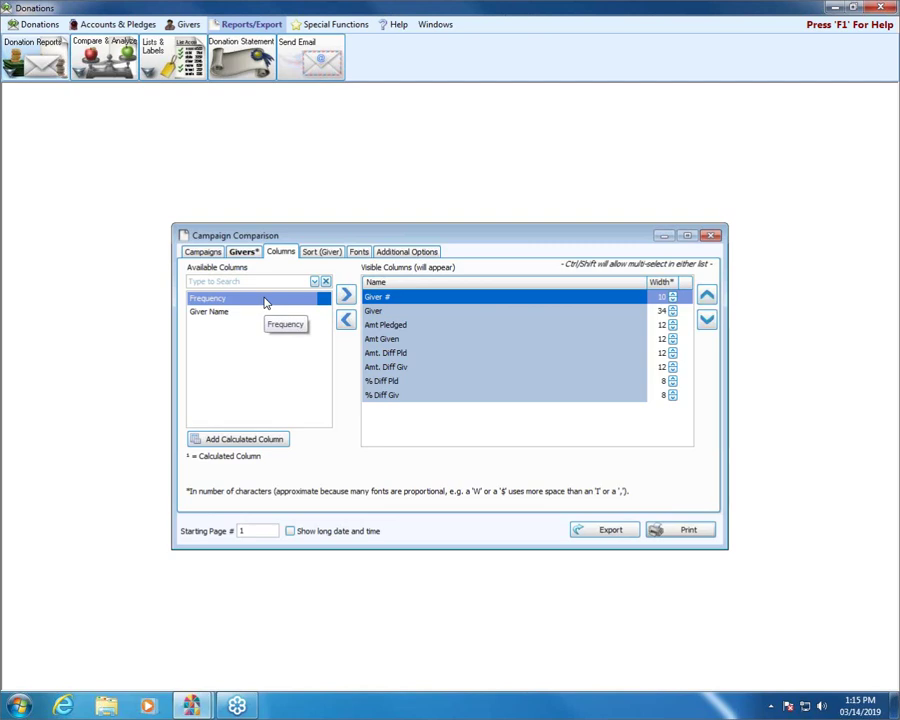
pyautogui.click(211, 313)
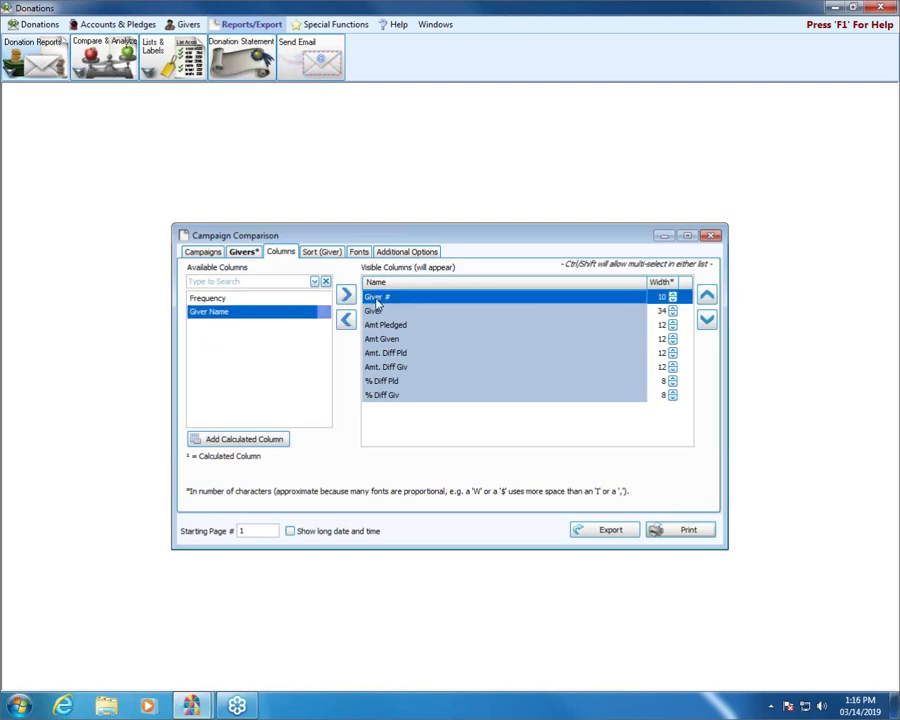
pyautogui.click(375, 311)
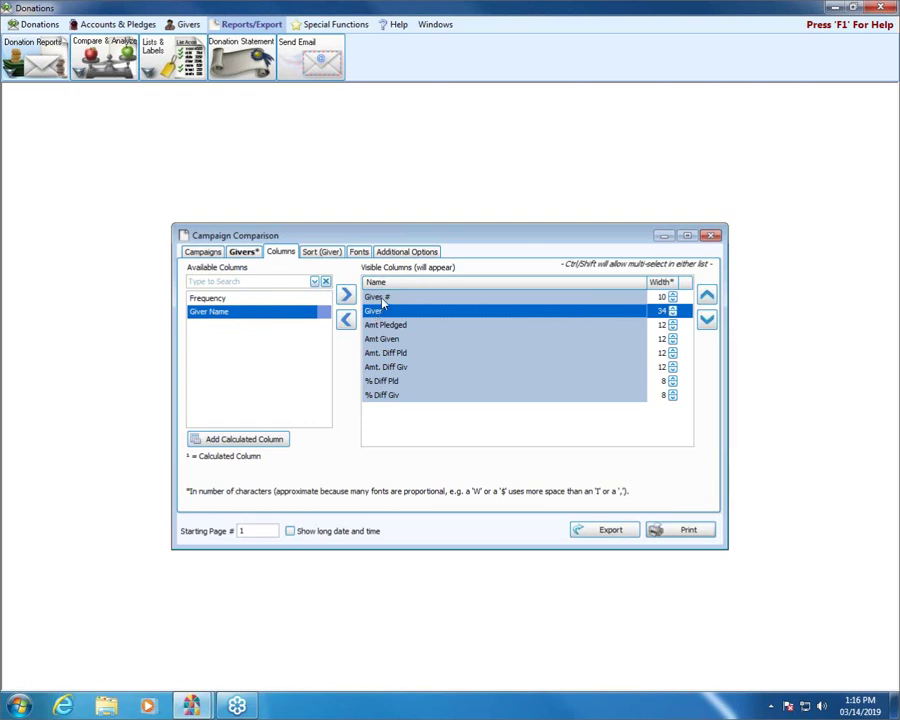
pyautogui.doubleClick(380, 298)
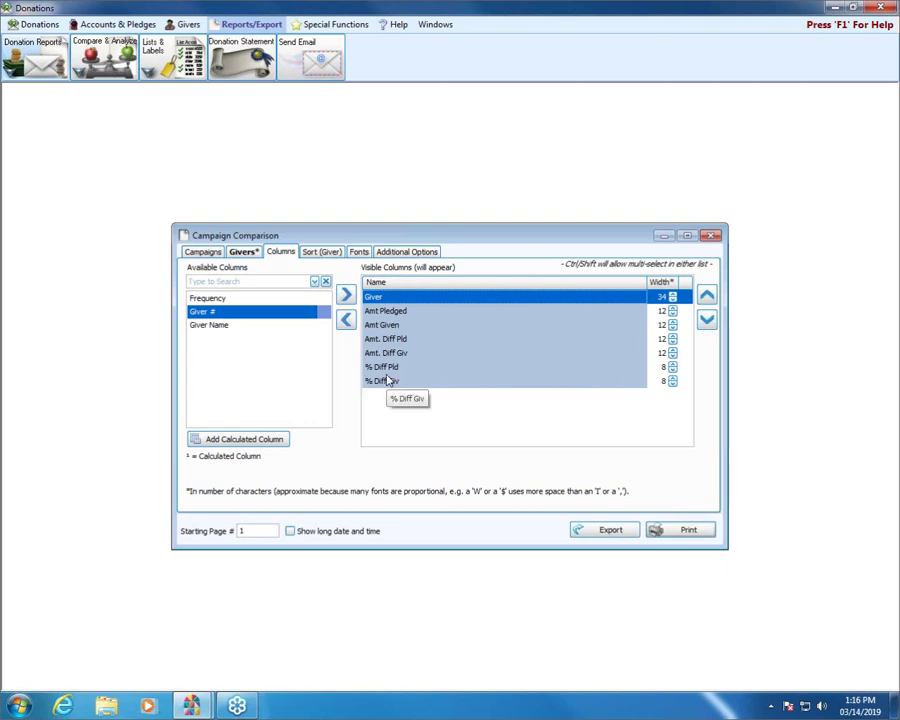
# Add a calculated column based on the sample "Count Who Pledged To Both Campaign 1 & 2".
pyautogui.click(232, 444)
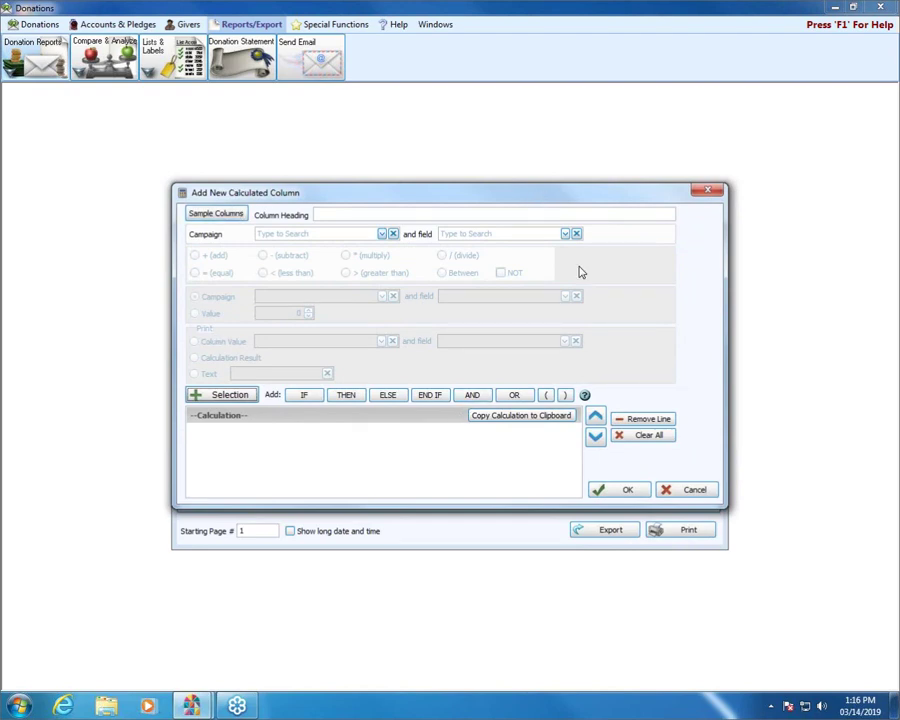
pyautogui.click(205, 217)
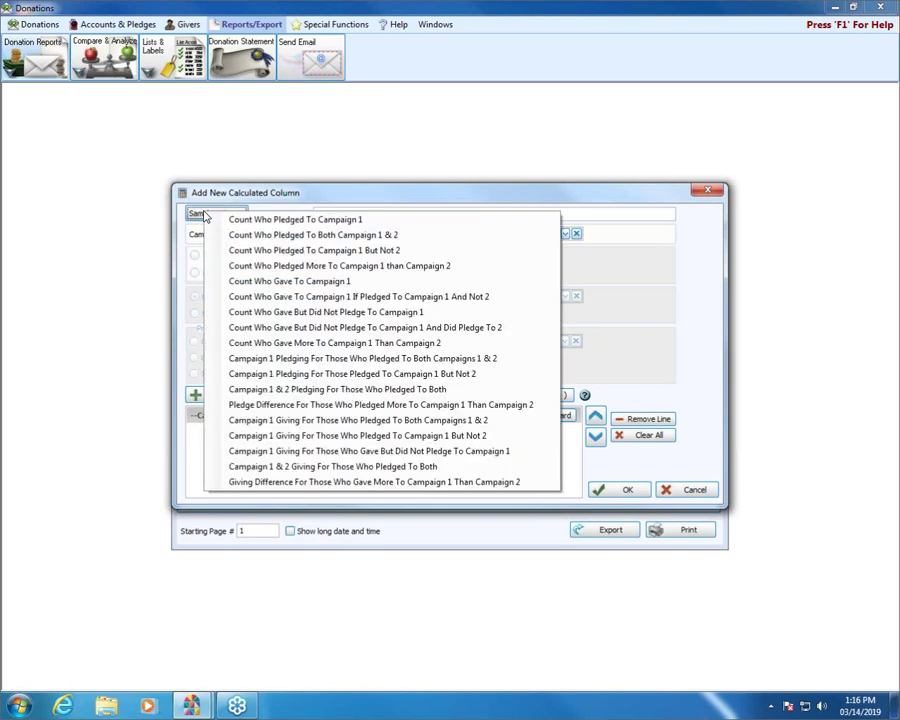
pyautogui.click(322, 237)
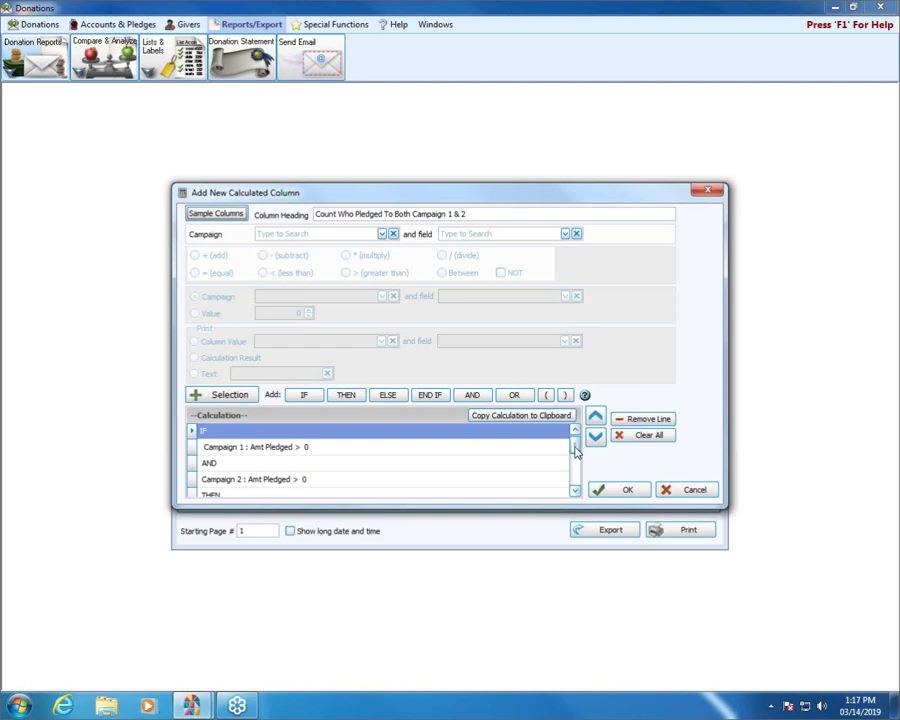
pyautogui.moveTo(575, 452)
pyautogui.mouseDown()
pyautogui.moveTo(576, 482)
pyautogui.moveTo(576, 442)
pyautogui.mouseUp()
pyautogui.click(614, 491)
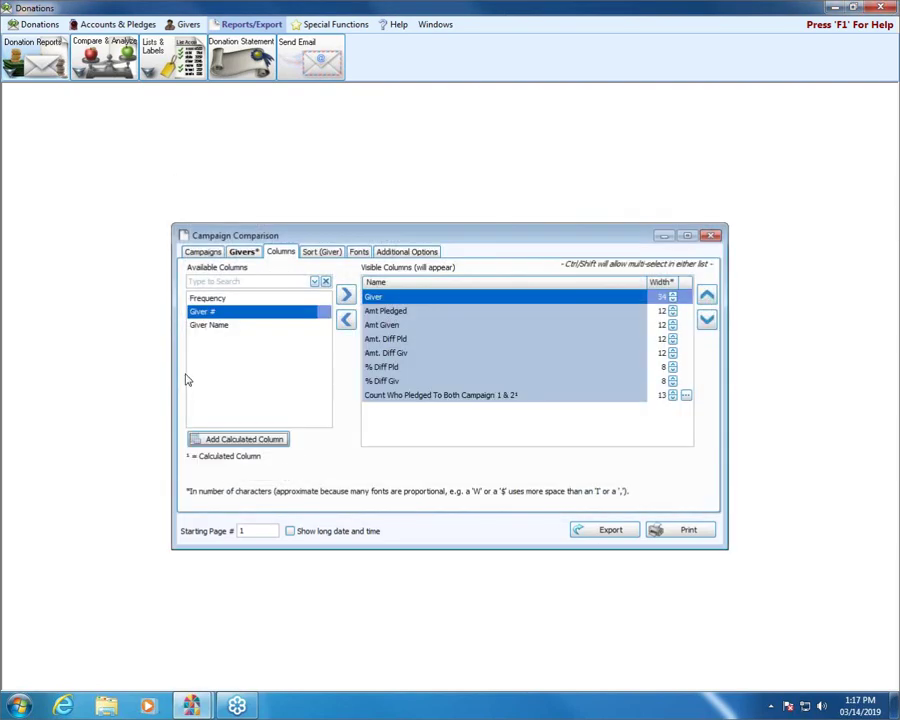
# Remove General Fund 2019 from the campaigns selected for the report.
pyautogui.click(203, 252)
pyautogui.doubleClick(458, 306)
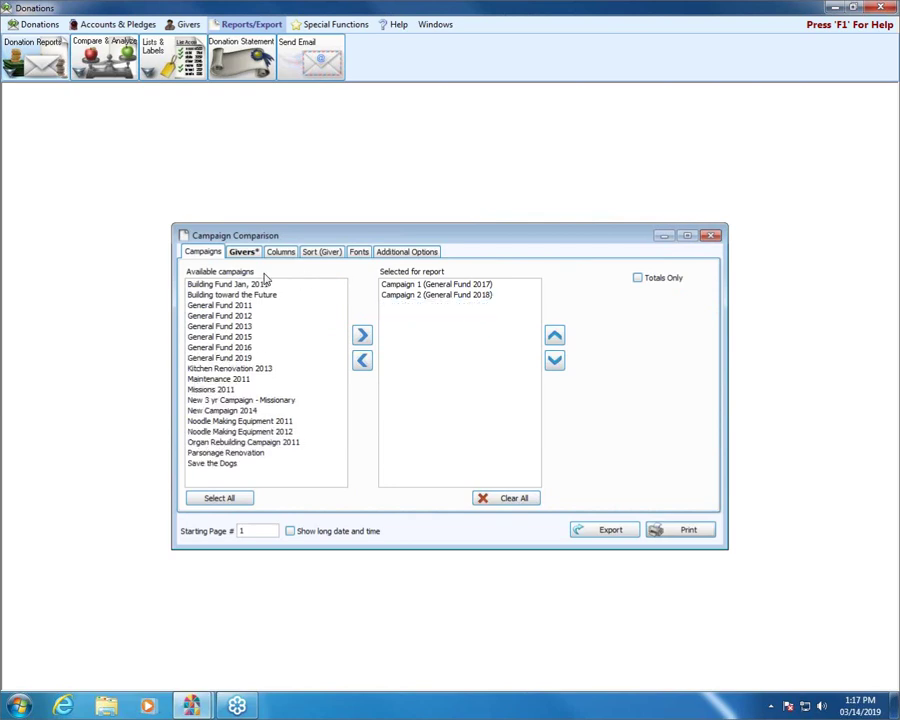
# Review the Campaign Comparison report's sort fields, columns, fonts, additional options, givers and selected campaigns.
pyautogui.click(316, 254)
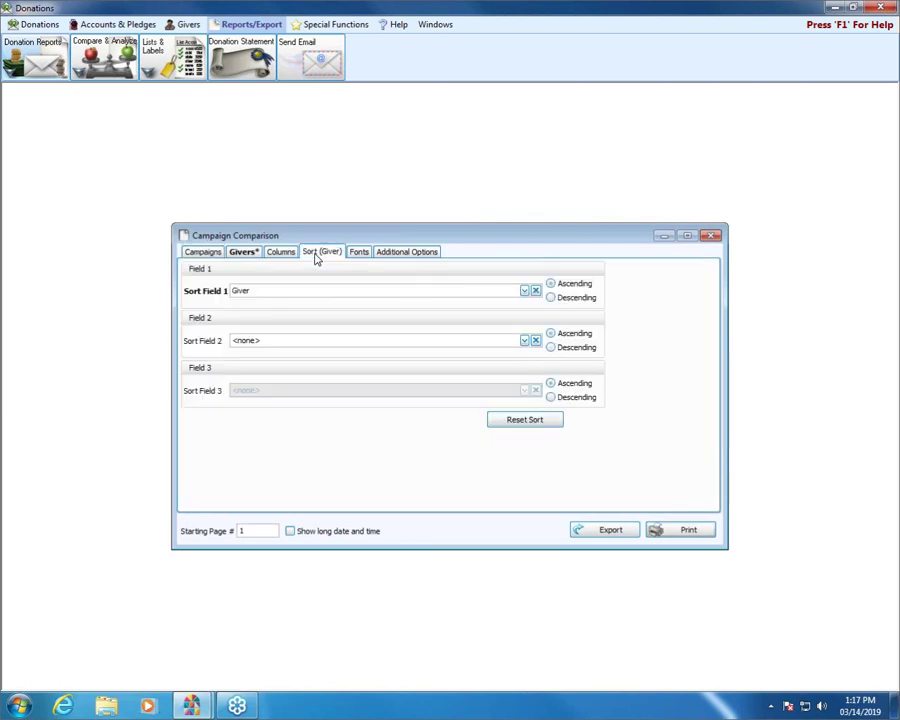
pyautogui.click(291, 252)
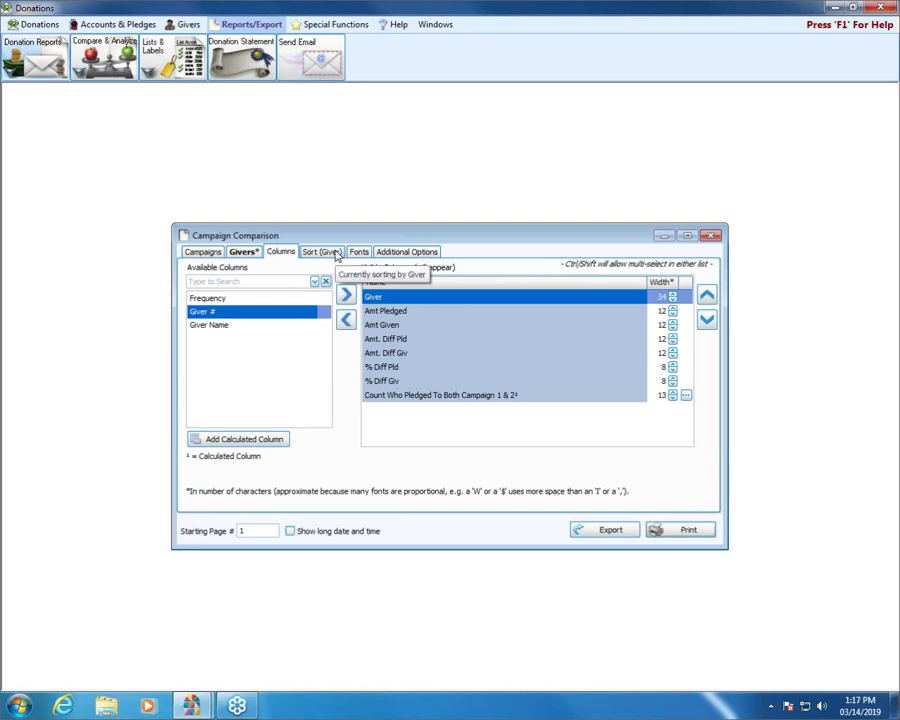
pyautogui.click(322, 252)
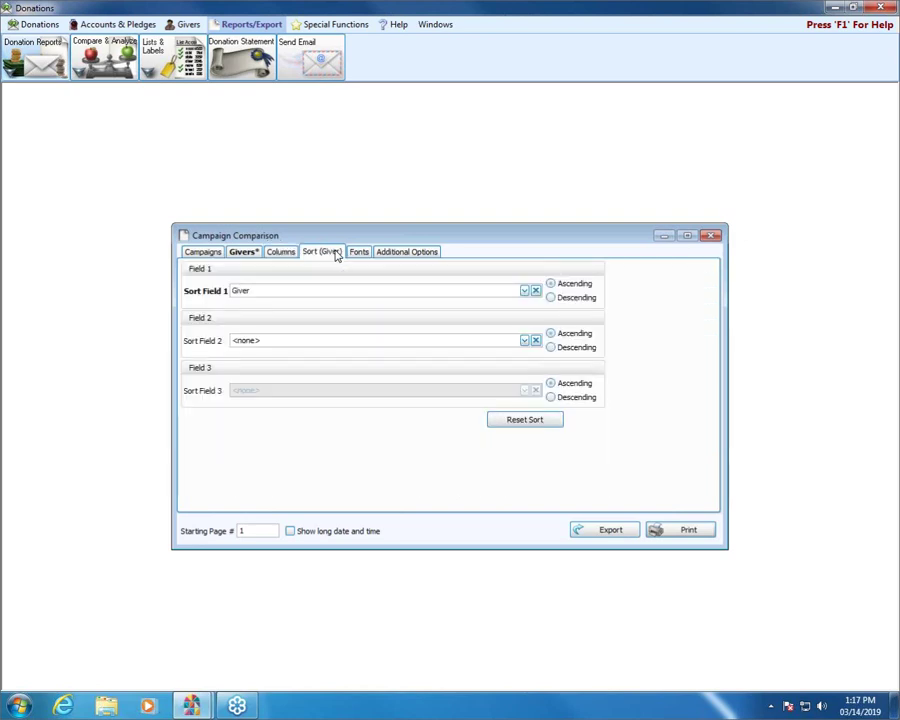
pyautogui.click(360, 252)
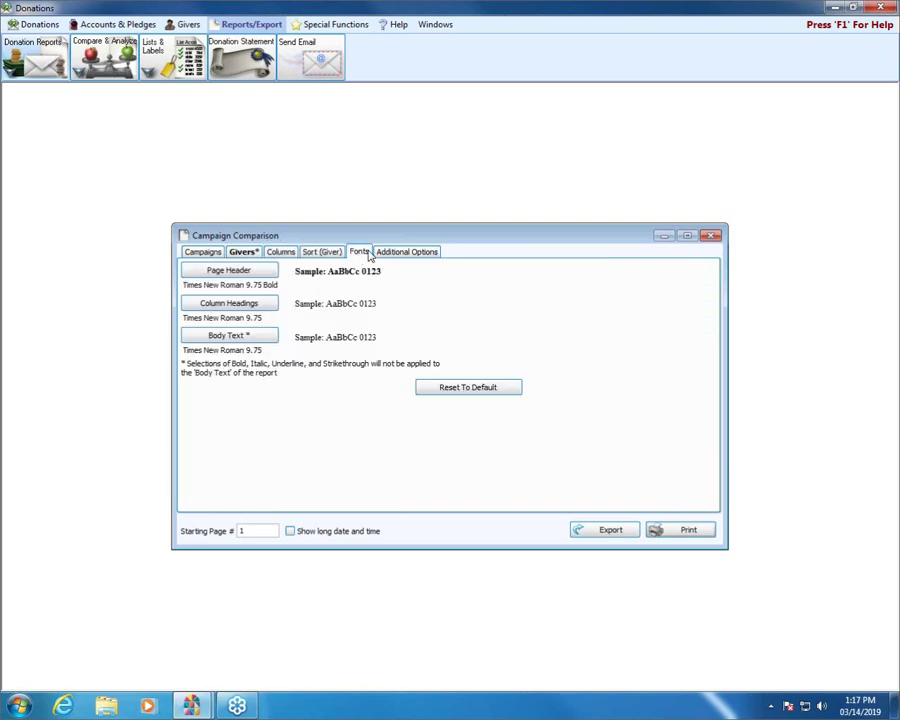
pyautogui.click(415, 253)
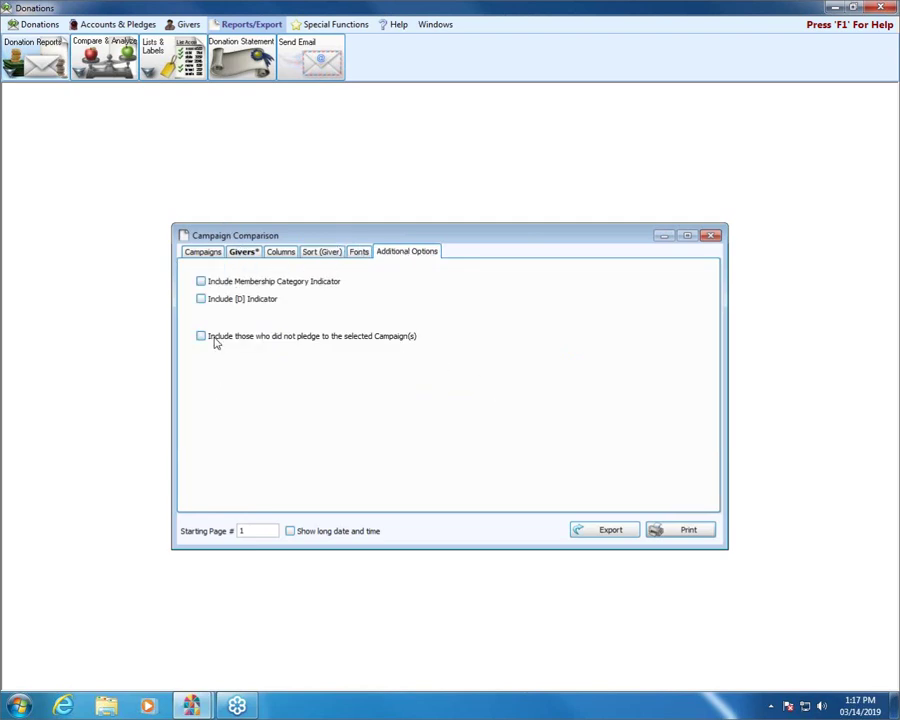
pyautogui.click(241, 253)
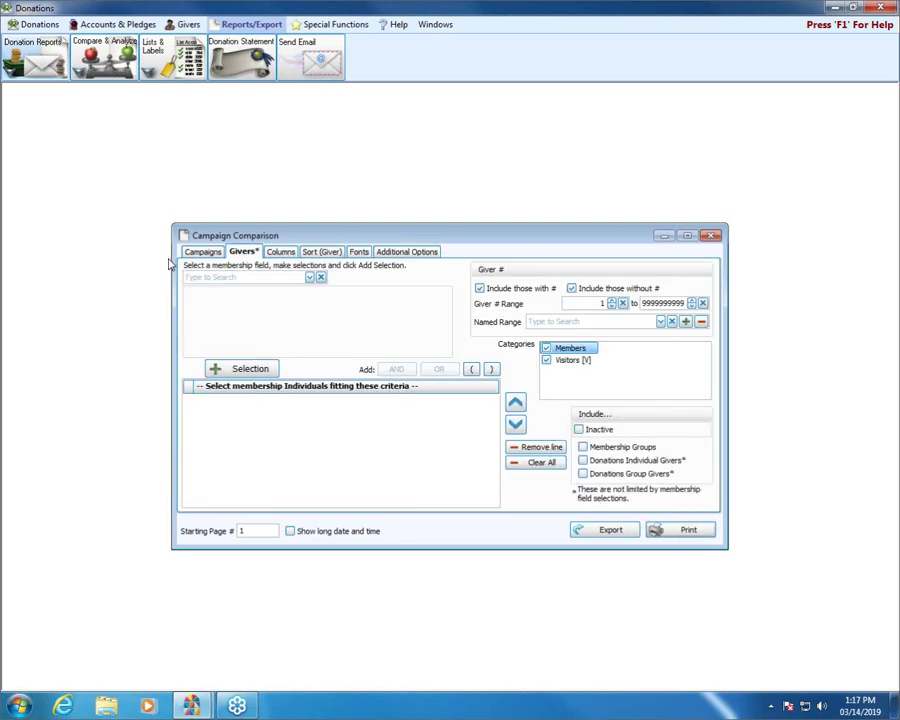
pyautogui.click(204, 253)
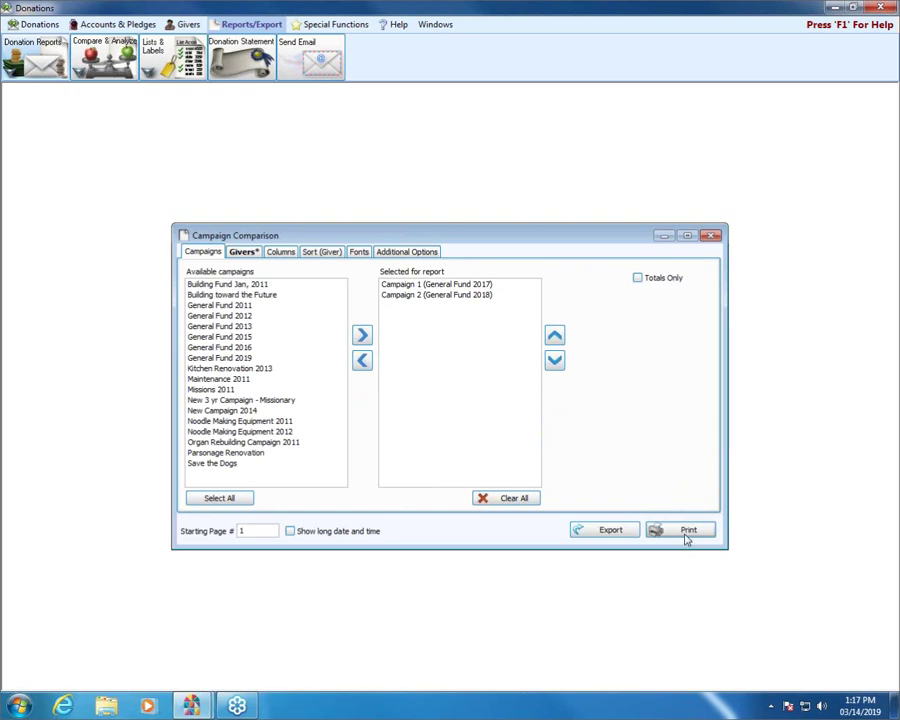
# Preview the Campaign Comparison report, review its pages including the calculated pledge-count column and campaign details, and close the preview.
pyautogui.click(686, 535)
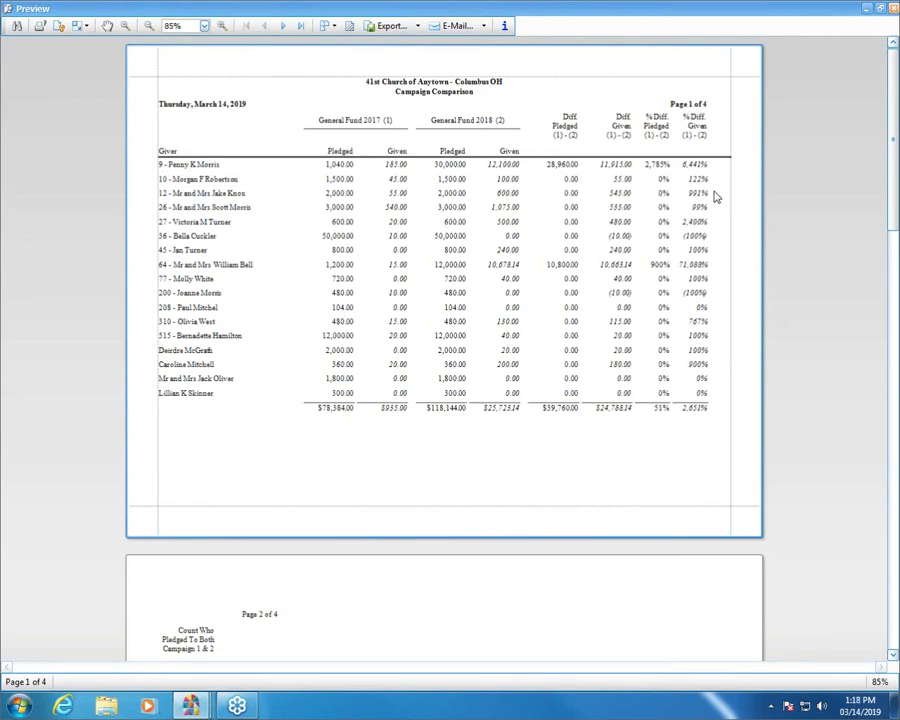
pyautogui.scroll(-3, 507, 432)
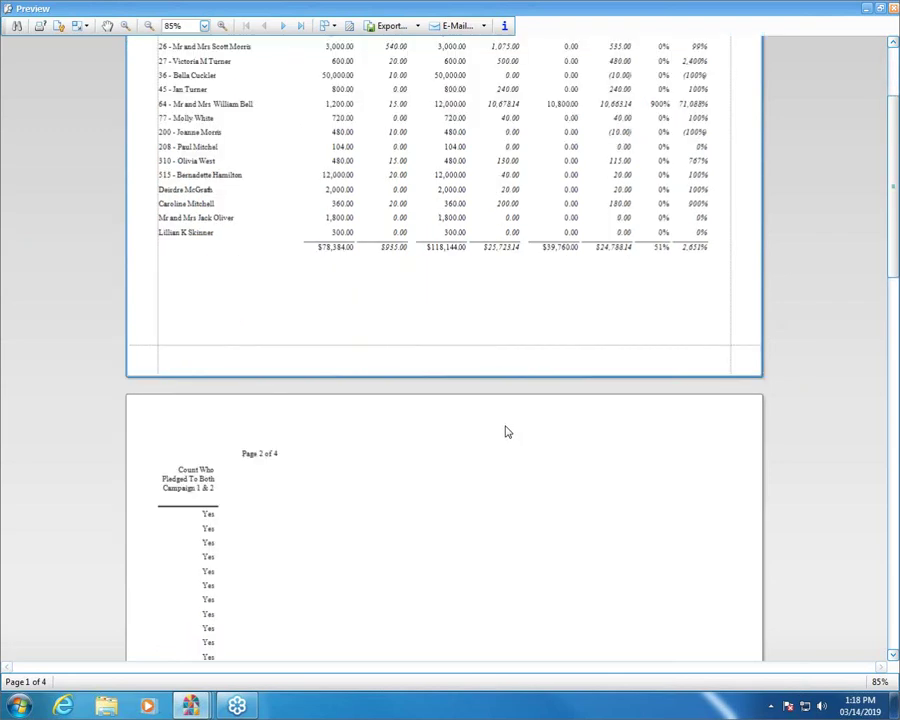
pyautogui.scroll(-4, 507, 432)
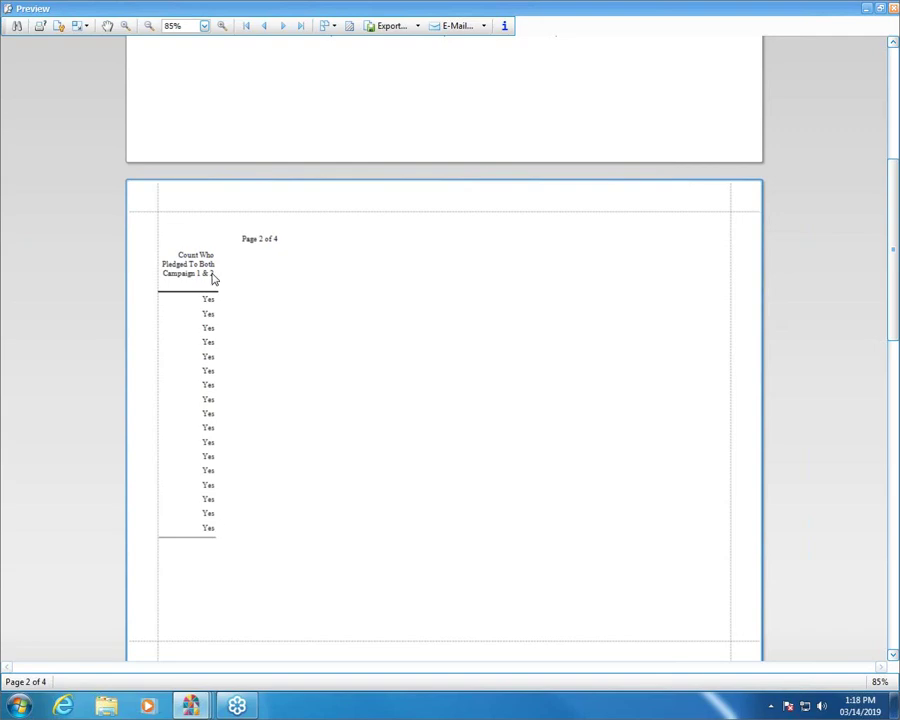
pyautogui.scroll(-5, 206, 446)
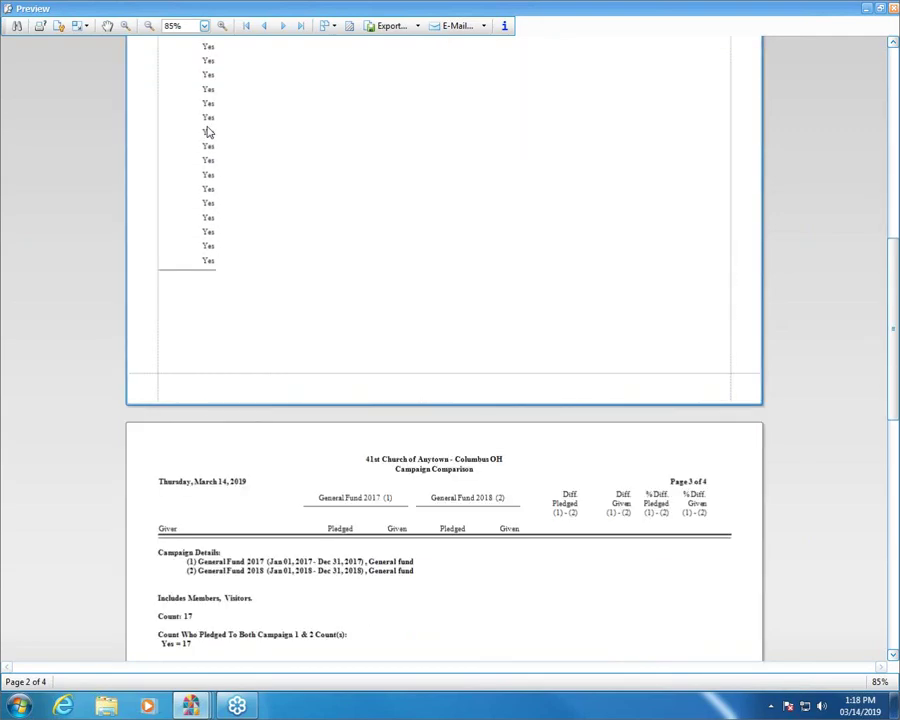
pyautogui.scroll(2, 227, 181)
pyautogui.scroll(-4, 229, 190)
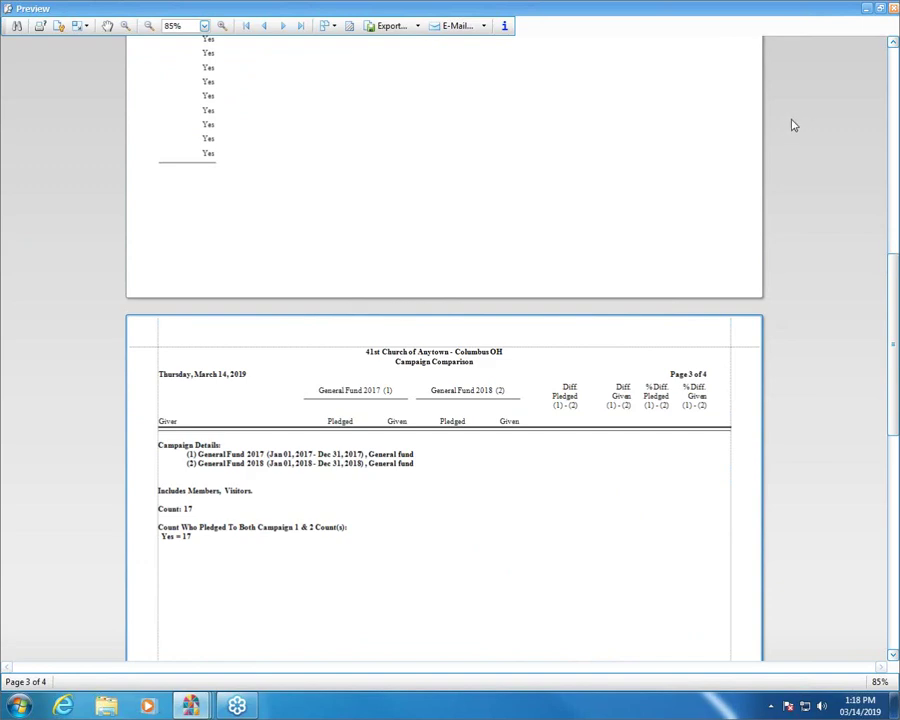
pyautogui.scroll(8, 848, 59)
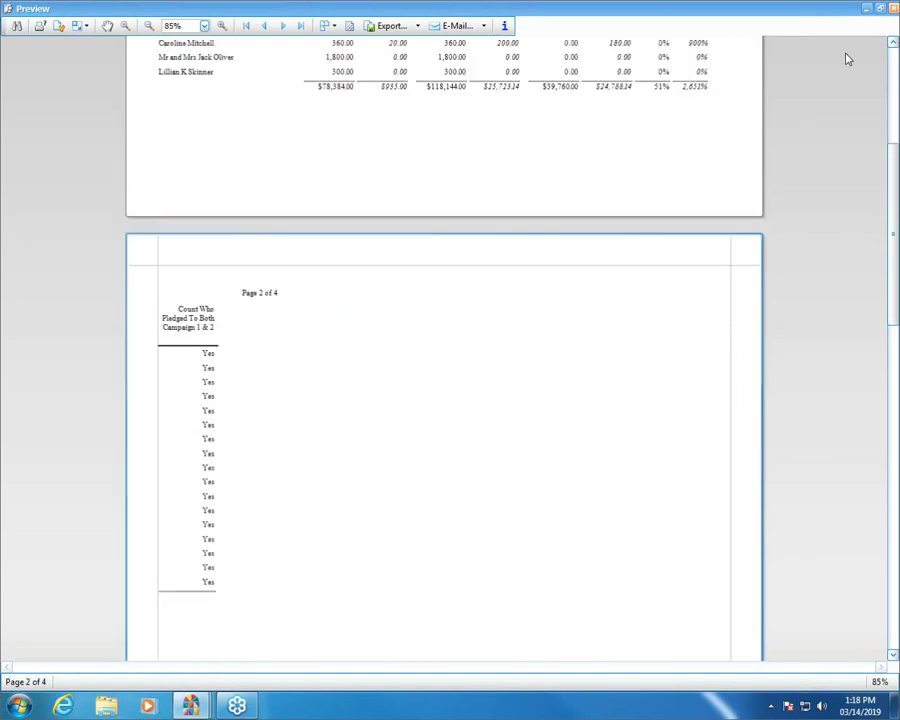
pyautogui.click(893, 8)
# Limit the Campaign Comparison report to totals only, preview it, and close both the preview and the report setup.
pyautogui.click(637, 278)
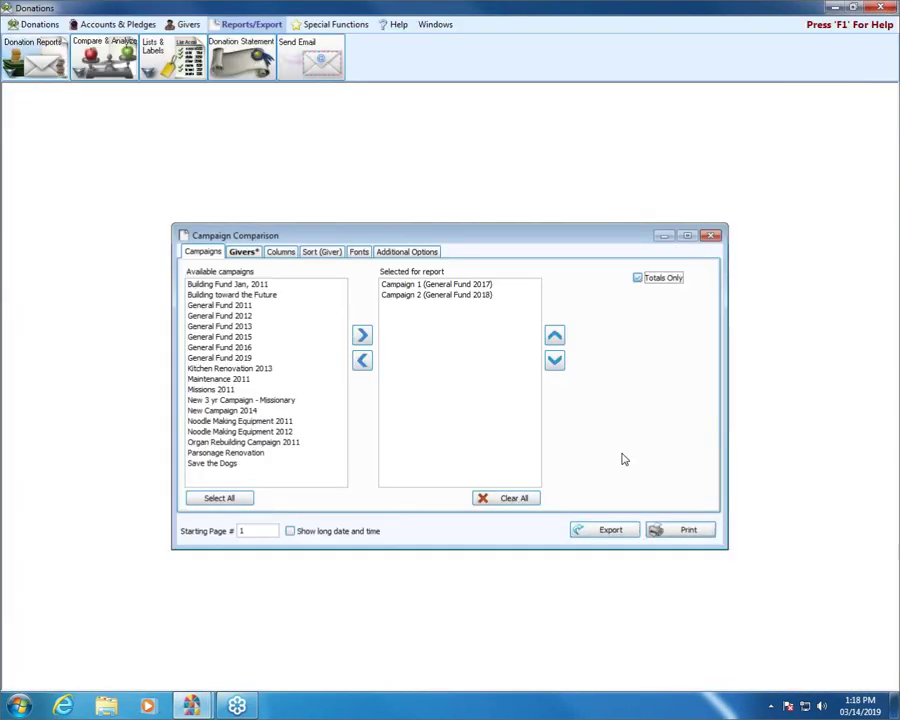
pyautogui.click(655, 529)
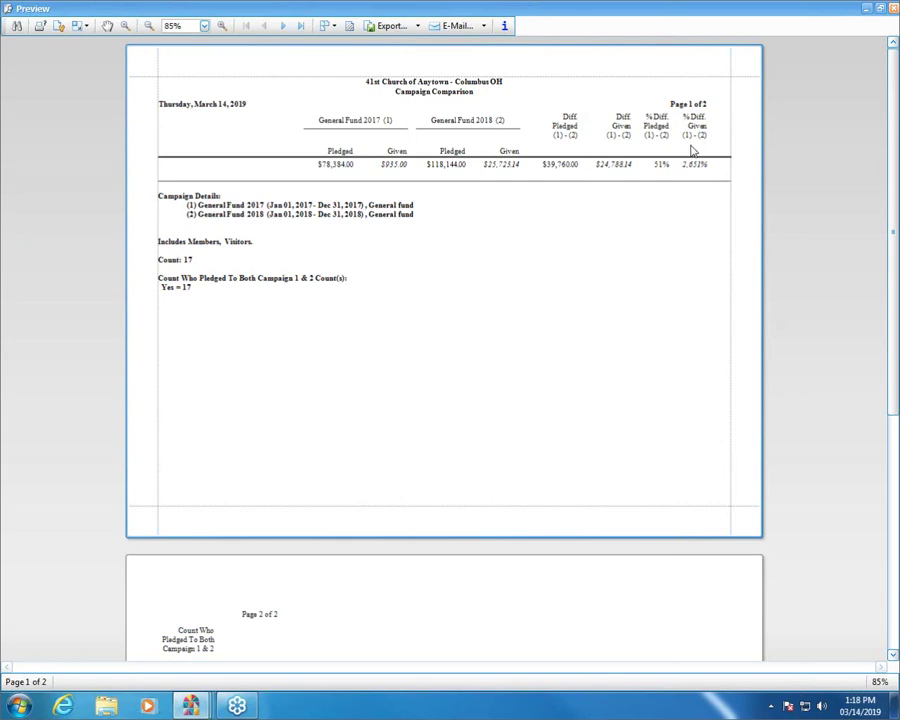
pyautogui.click(894, 8)
pyautogui.click(699, 235)
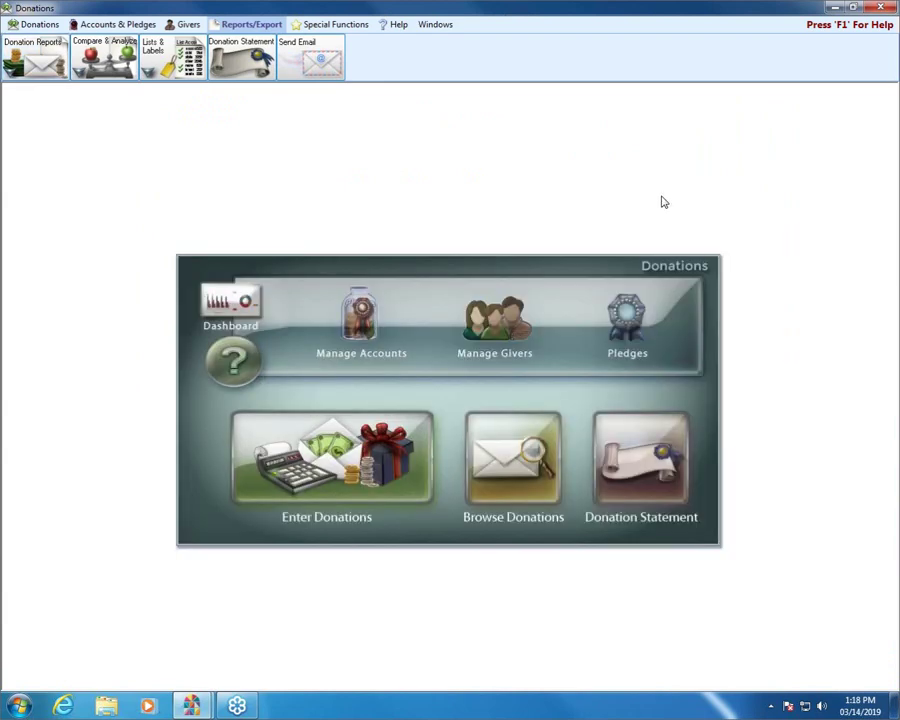
# Start a Giving Comparison report and add the date ranges 01/01/2018 to 12/31/2018 and 01/01/2017 to 12/31/2017.
pyautogui.click(88, 58)
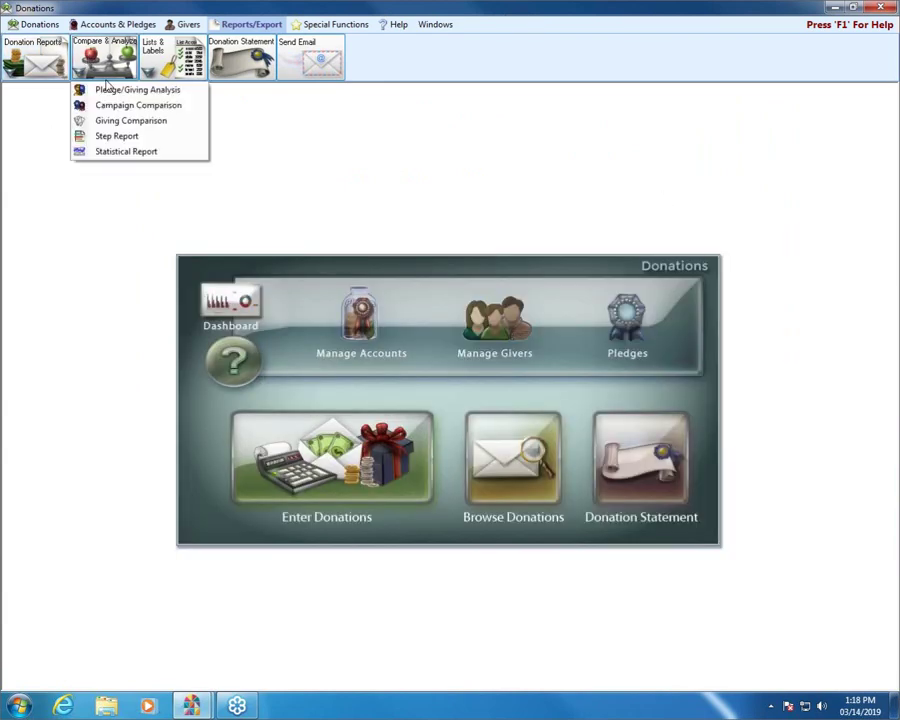
pyautogui.click(115, 120)
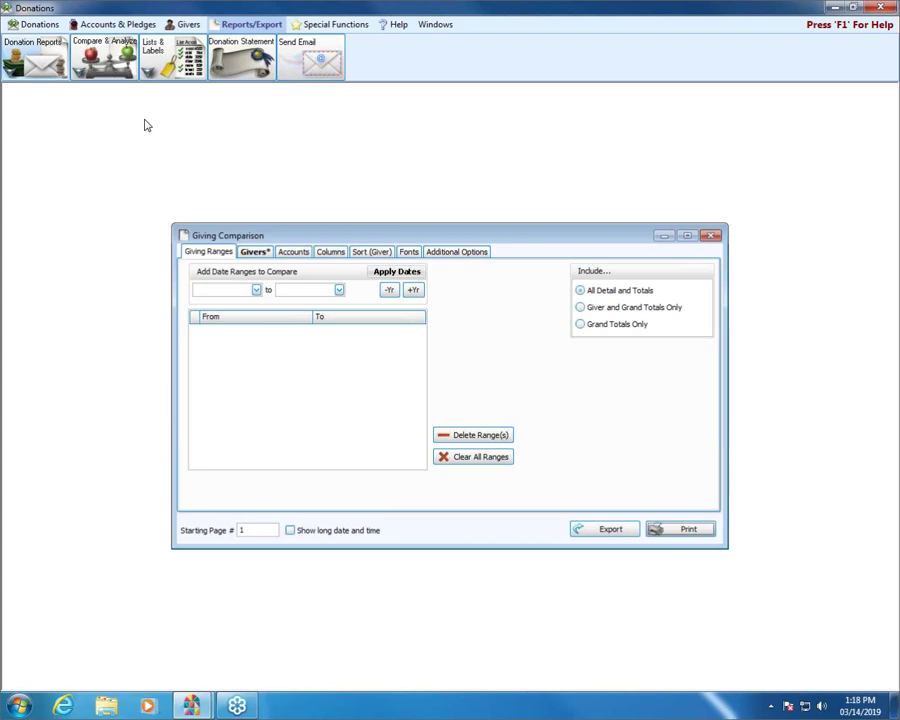
pyautogui.click(256, 289)
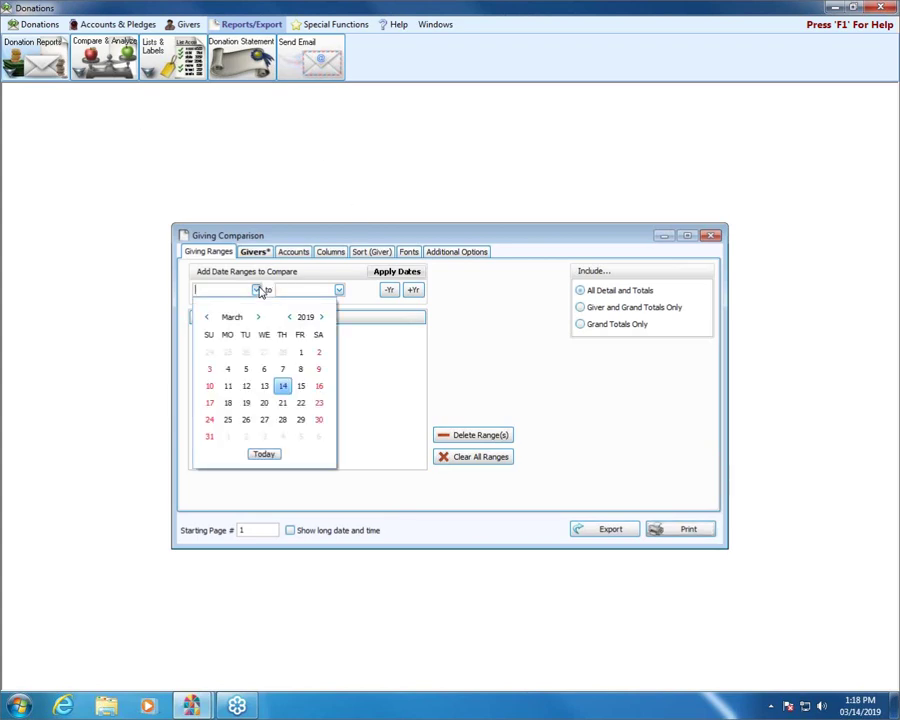
pyautogui.click(258, 290)
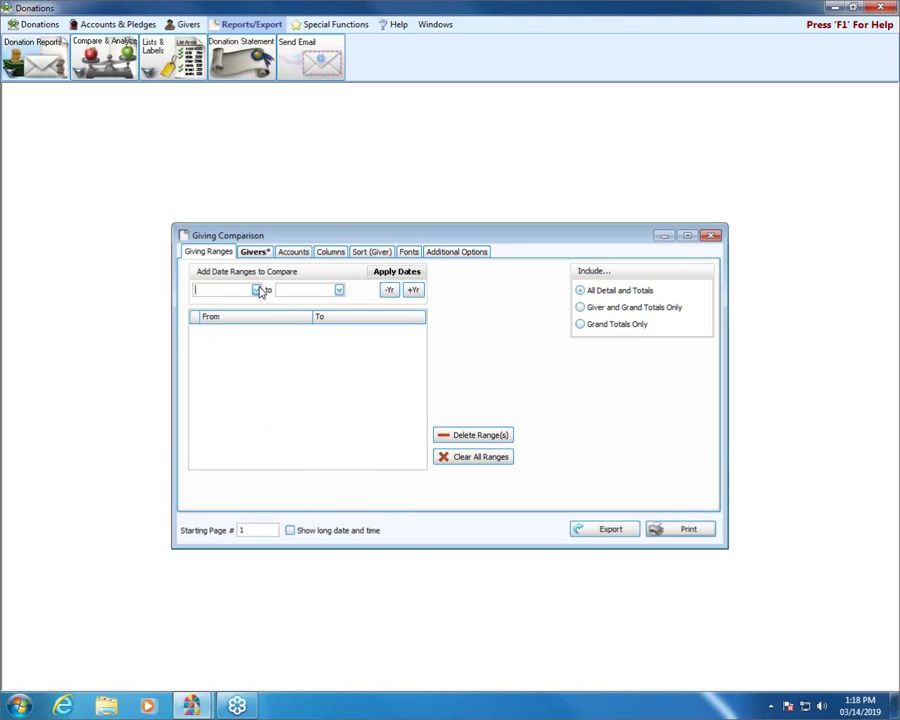
pyautogui.write('01/')
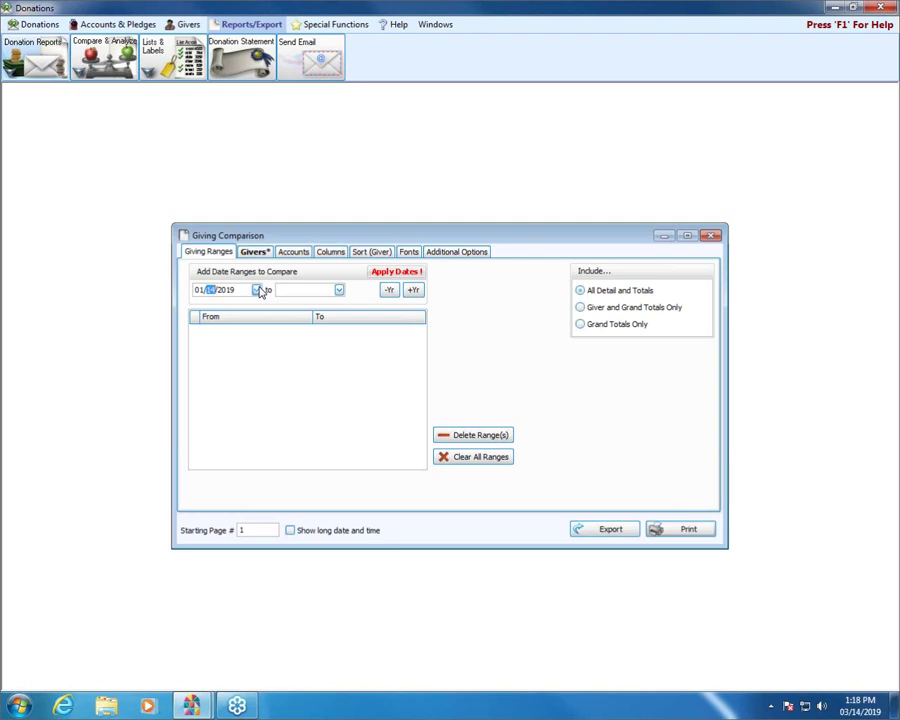
pyautogui.write('01/2')
pyautogui.press('Tab')
pyautogui.write('12/31/2018')
pyautogui.click(415, 272)
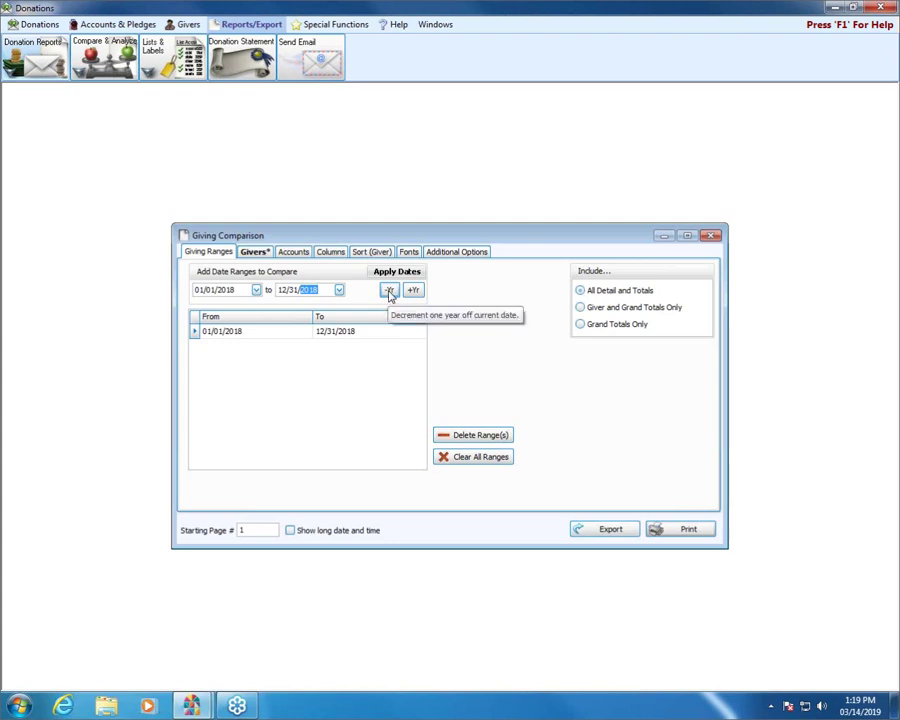
pyautogui.click(390, 290)
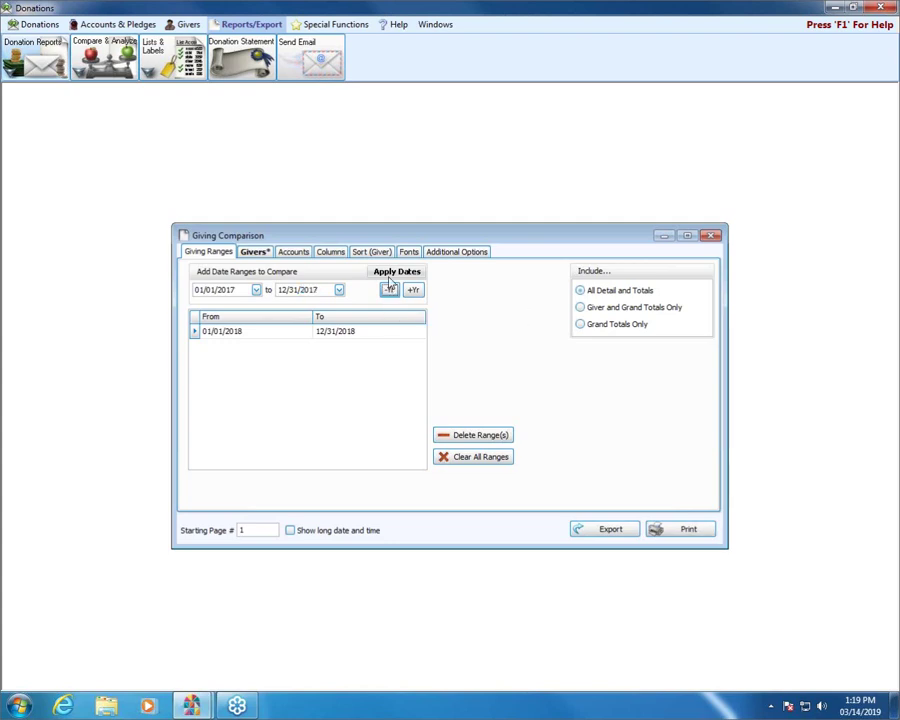
pyautogui.click(390, 273)
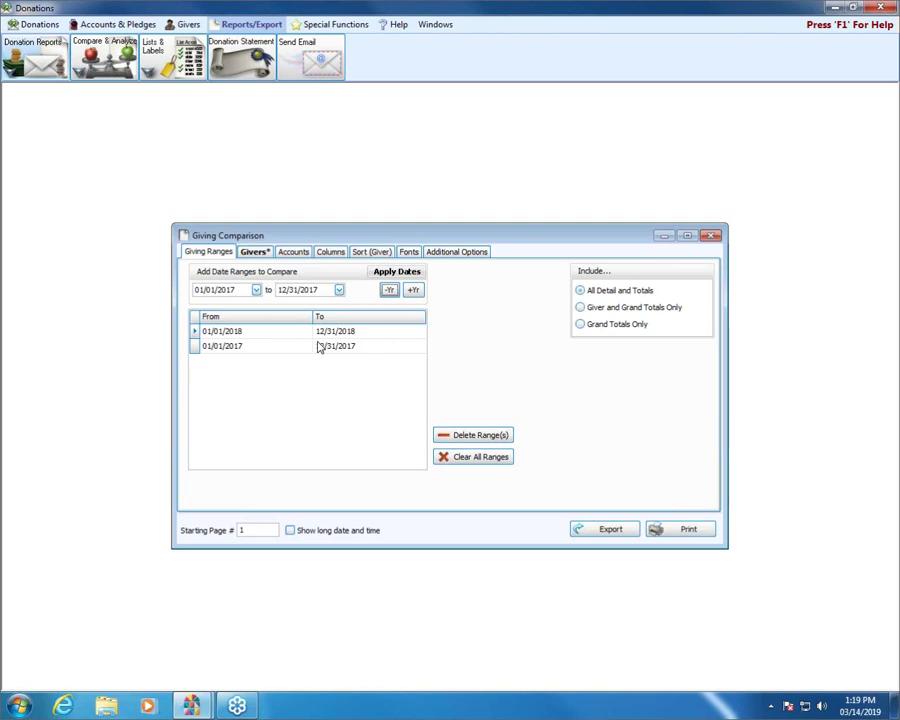
# Review the Giving Comparison report's givers, accounts, columns, sort, fonts and additional options, ending on the giving ranges.
pyautogui.click(257, 253)
pyautogui.click(300, 254)
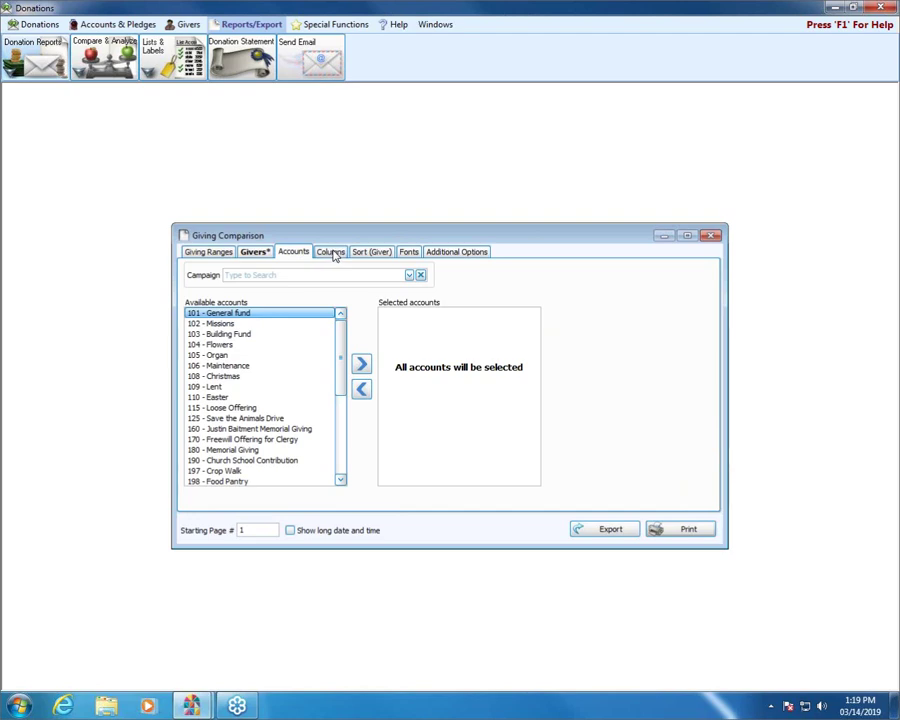
pyautogui.click(332, 253)
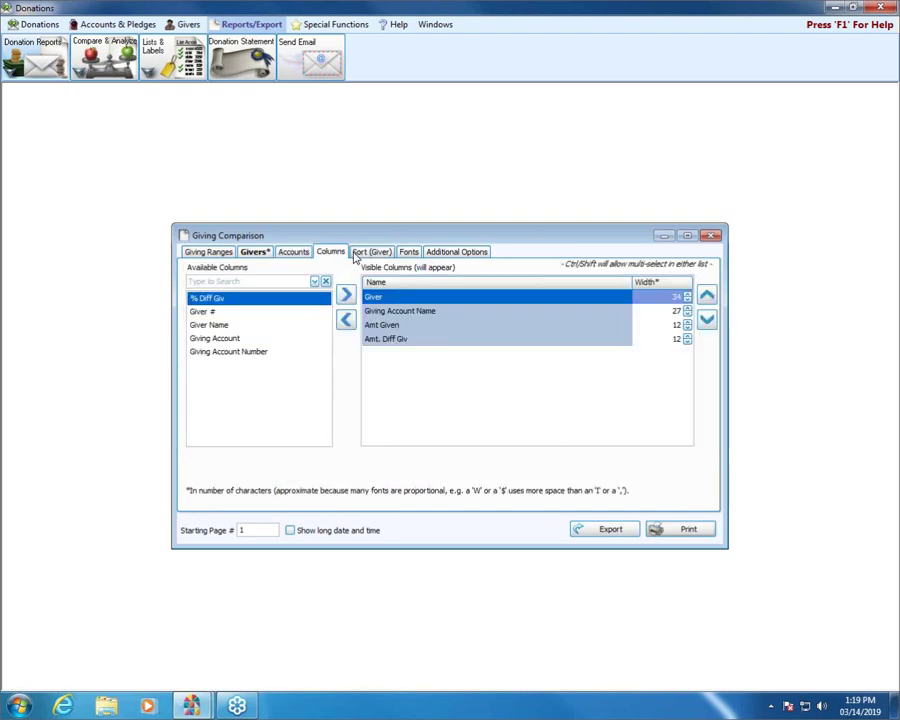
pyautogui.click(370, 253)
pyautogui.click(408, 254)
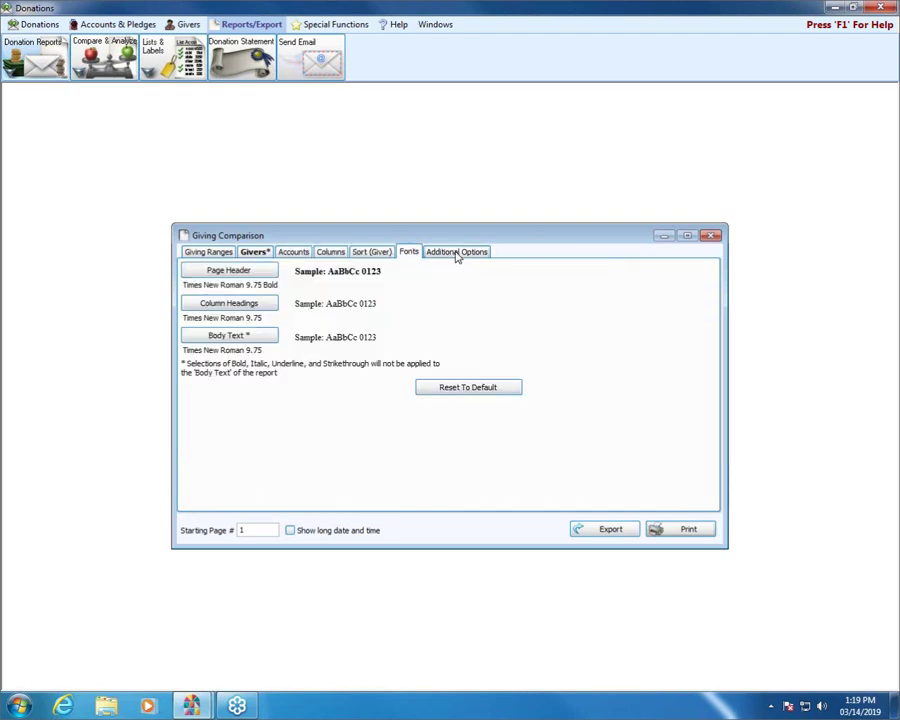
pyautogui.click(452, 254)
pyautogui.click(330, 253)
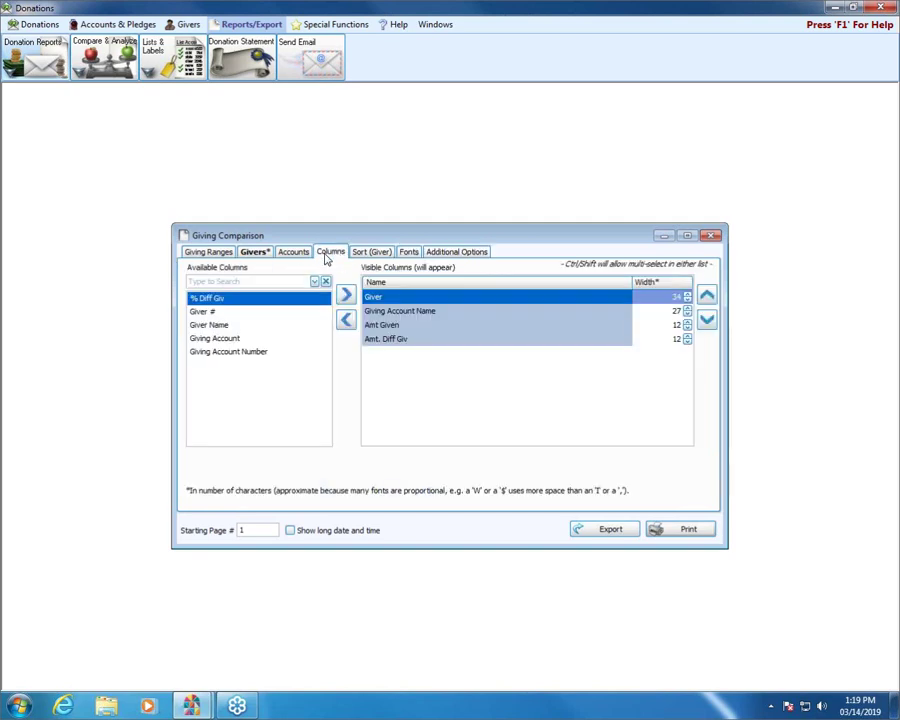
pyautogui.click(198, 254)
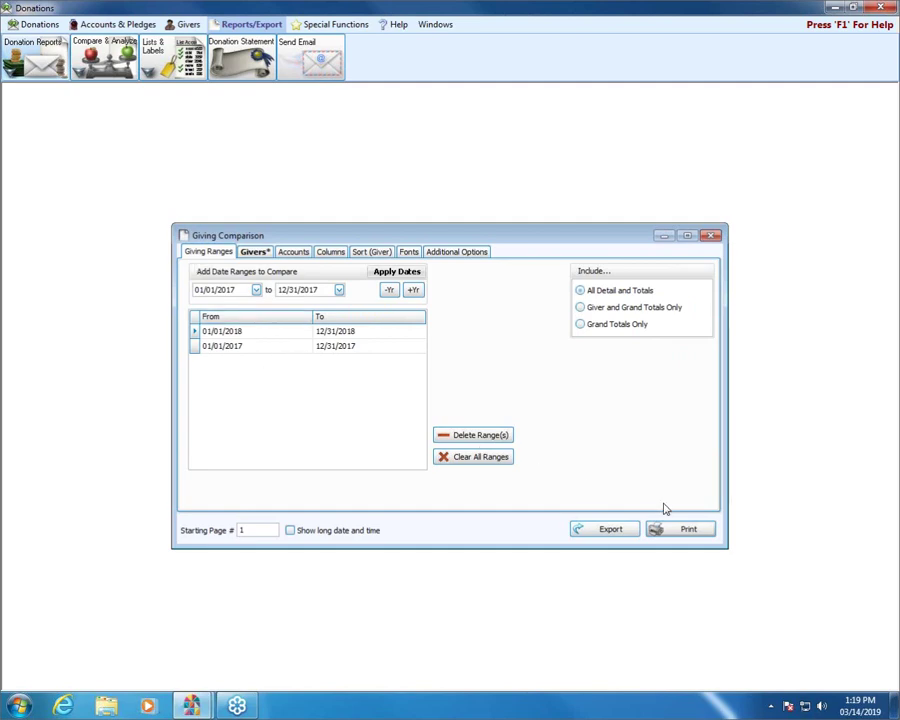
# Preview the Giving Comparison report with all detail and totals, look through its pages, and close the preview.
pyautogui.click(680, 532)
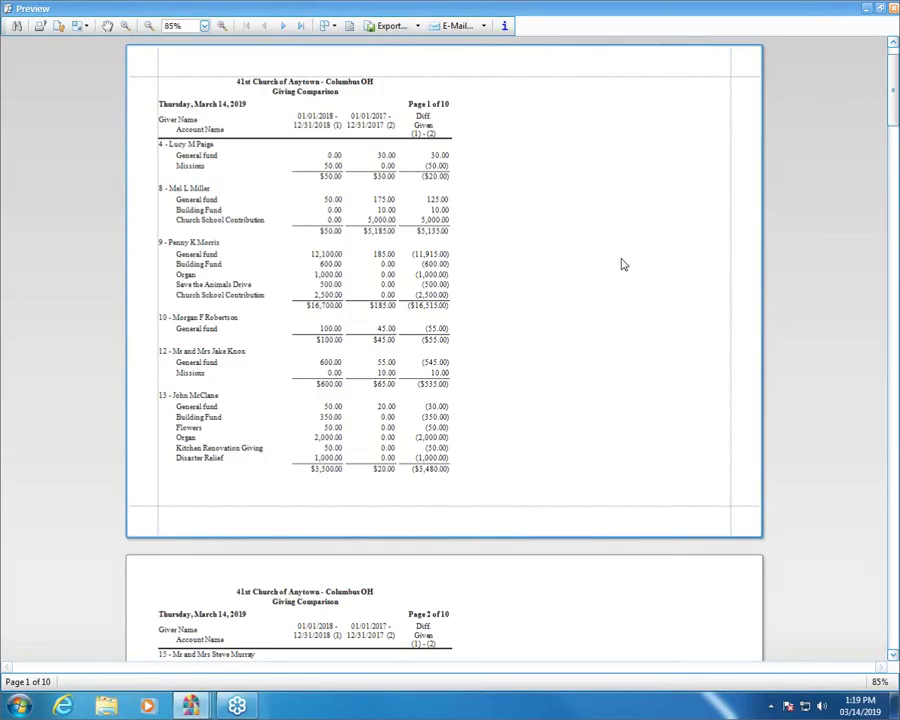
pyautogui.scroll(-3, 622, 264)
pyautogui.scroll(-3, 640, 255)
pyautogui.scroll(5, 643, 247)
pyautogui.click(895, 11)
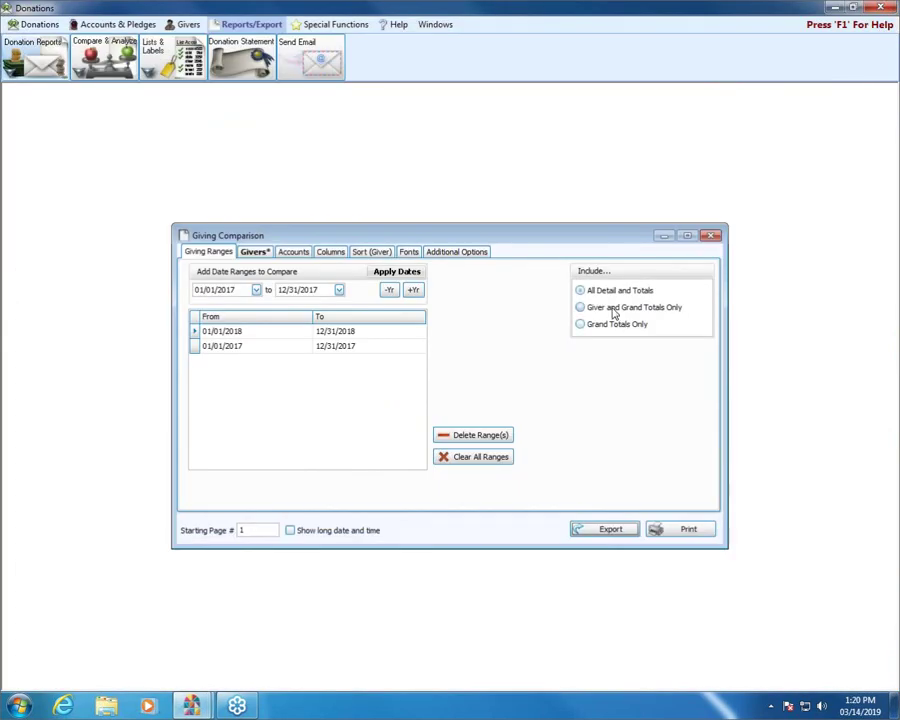
# Set the Giving Comparison to include Giver and Grand Totals Only, preview it through the last page, and close the preview.
pyautogui.click(614, 310)
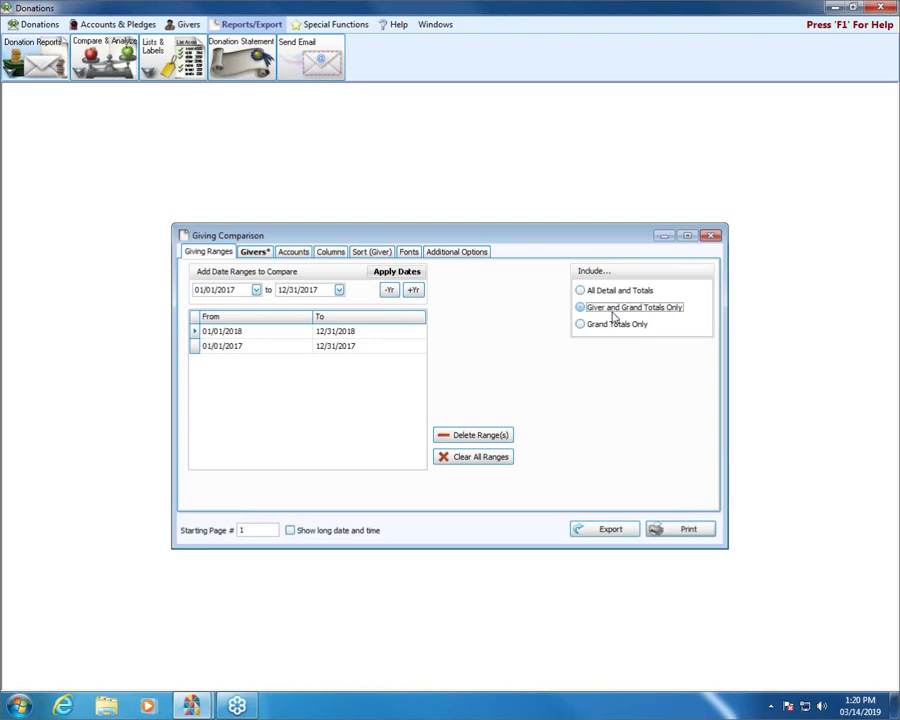
pyautogui.click(678, 528)
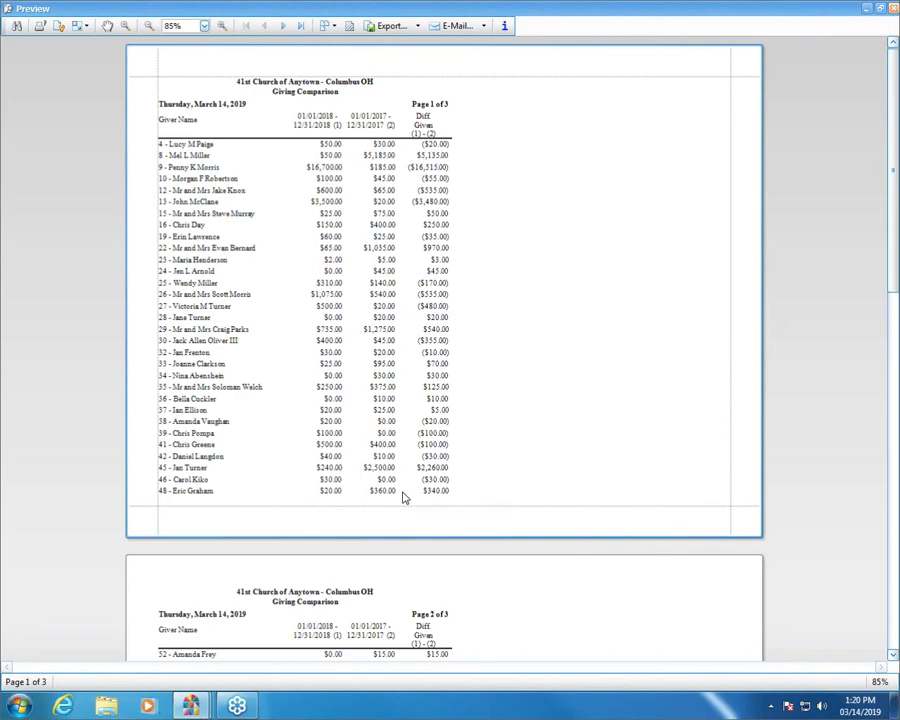
pyautogui.scroll(-6, 405, 497)
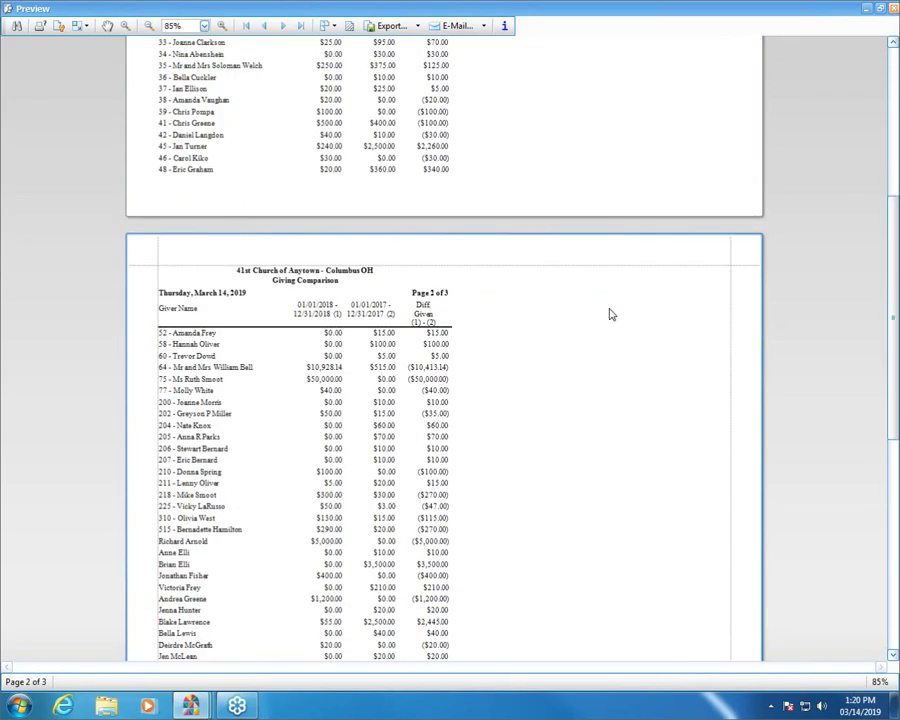
pyautogui.scroll(-3, 606, 310)
pyautogui.scroll(-3, 606, 310)
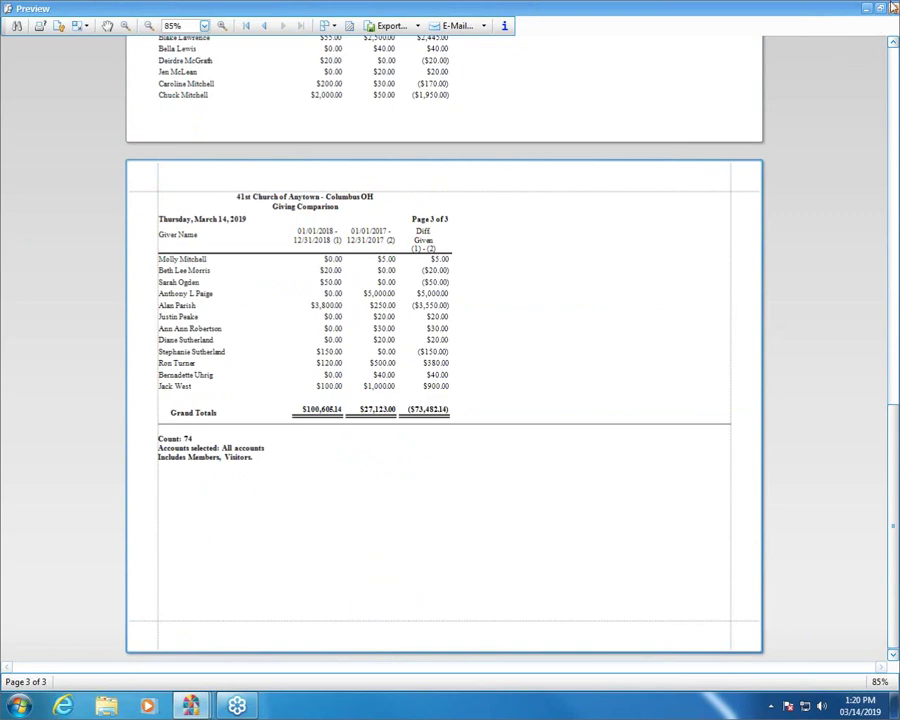
pyautogui.click(893, 8)
# Set the Giving Comparison to include Grand Totals Only, preview it, and close both the preview and the report setup.
pyautogui.click(602, 325)
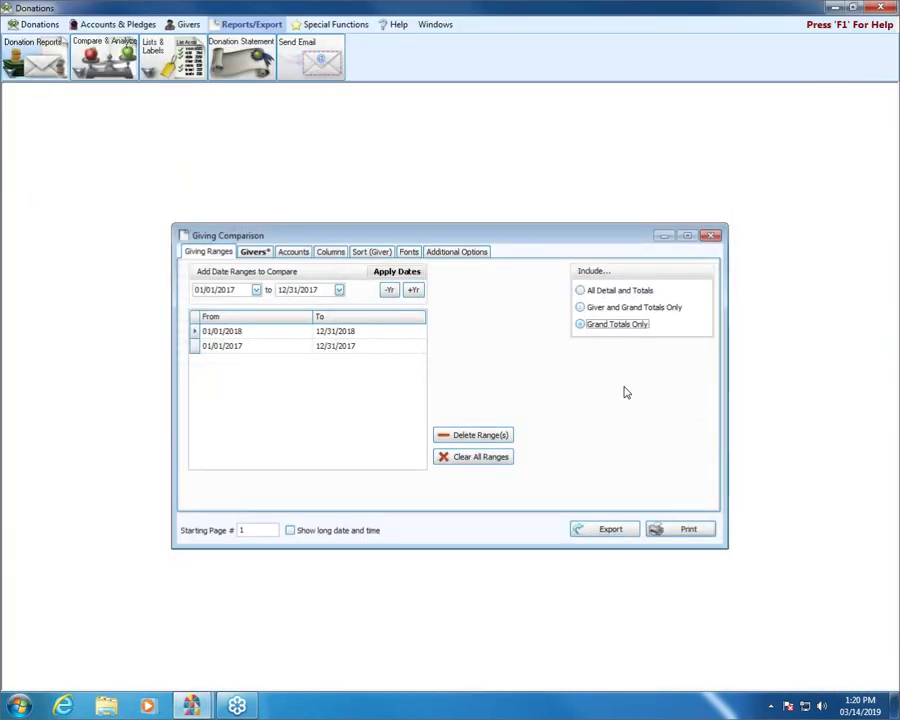
pyautogui.click(683, 529)
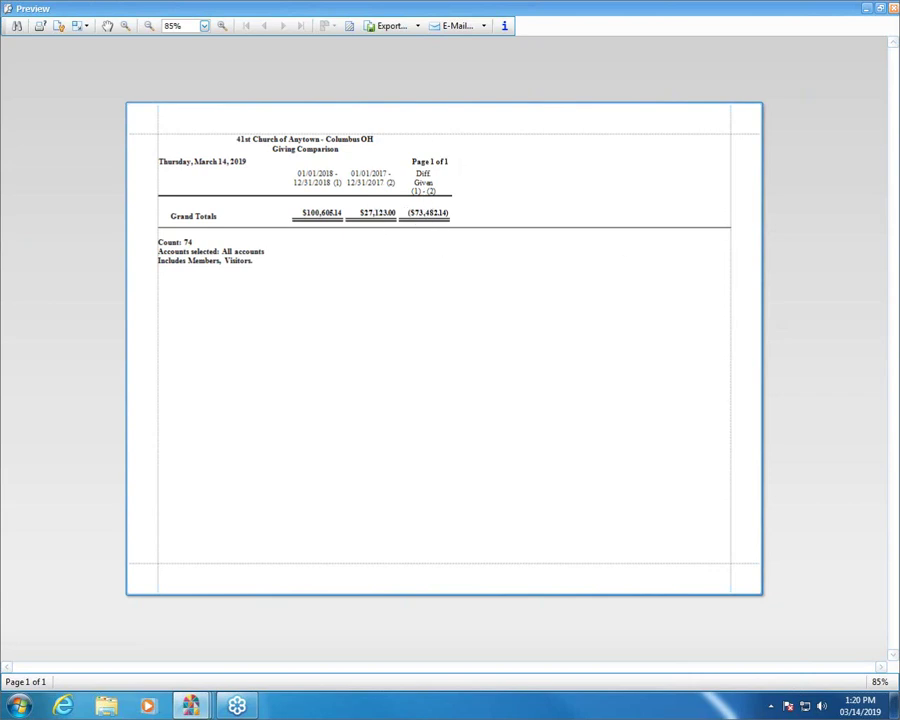
pyautogui.click(893, 10)
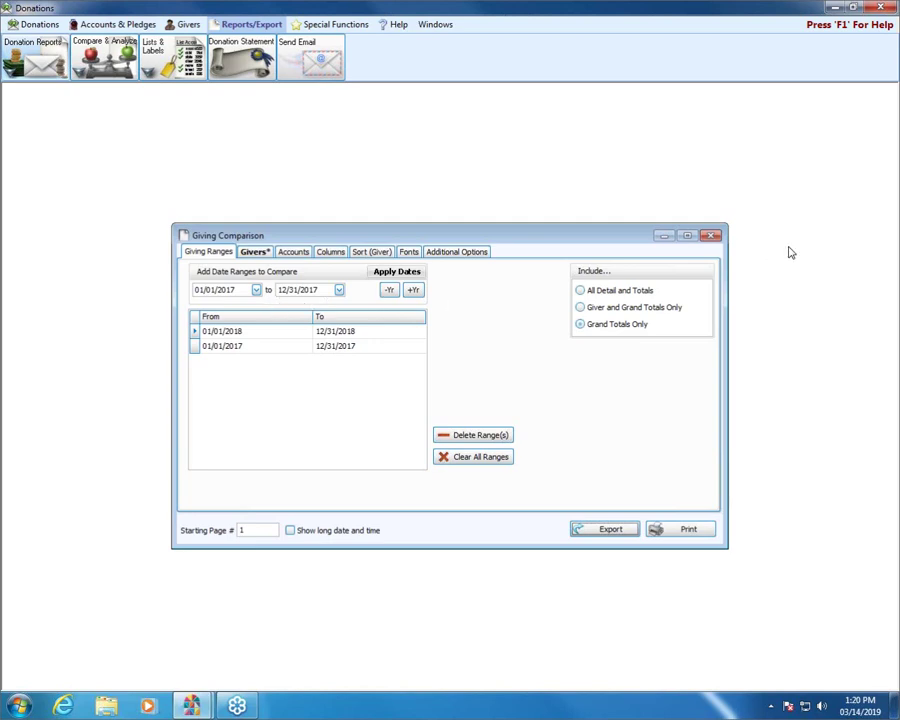
pyautogui.click(712, 236)
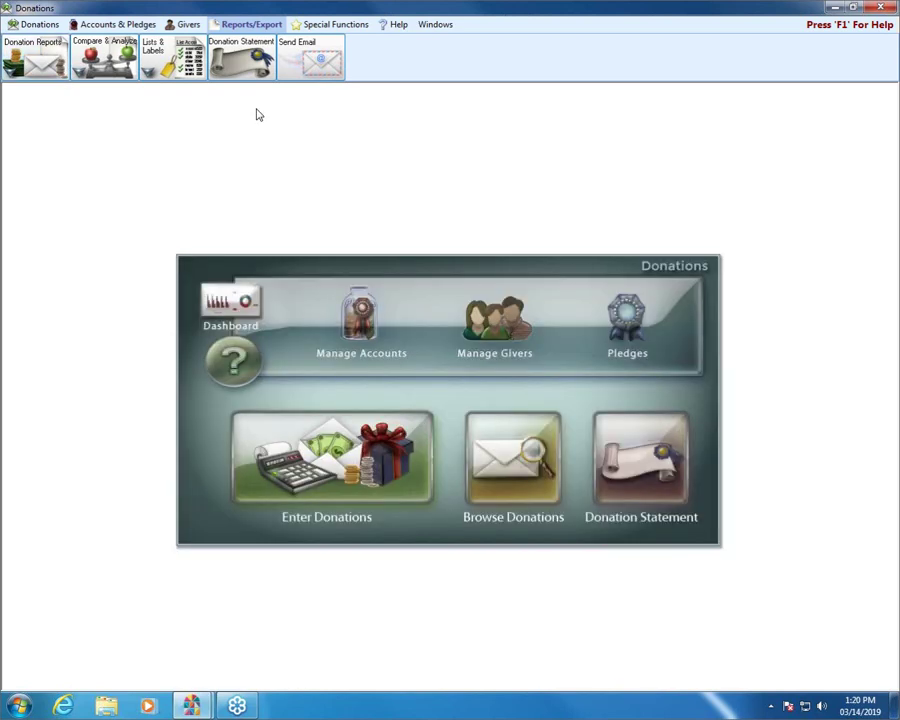
# Open the Step Report setup and set its format to Giving.
pyautogui.click(128, 70)
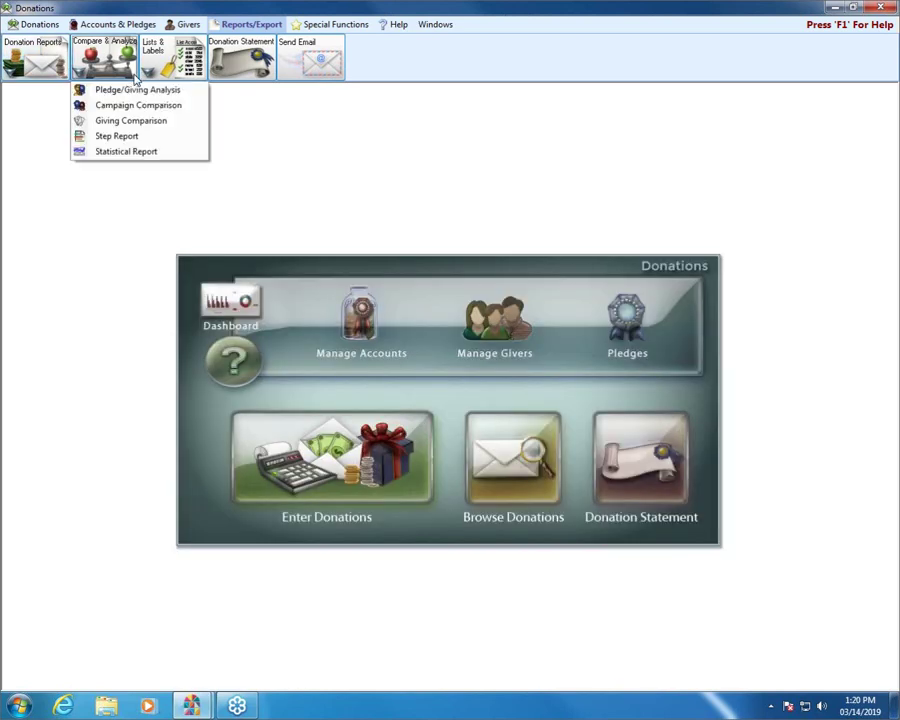
pyautogui.click(117, 136)
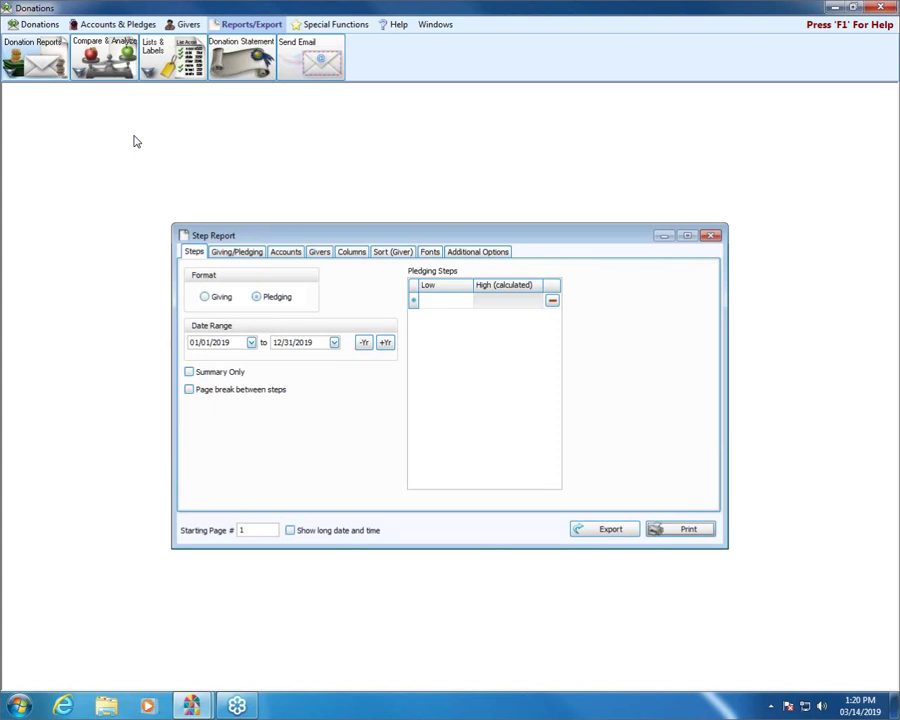
pyautogui.click(206, 299)
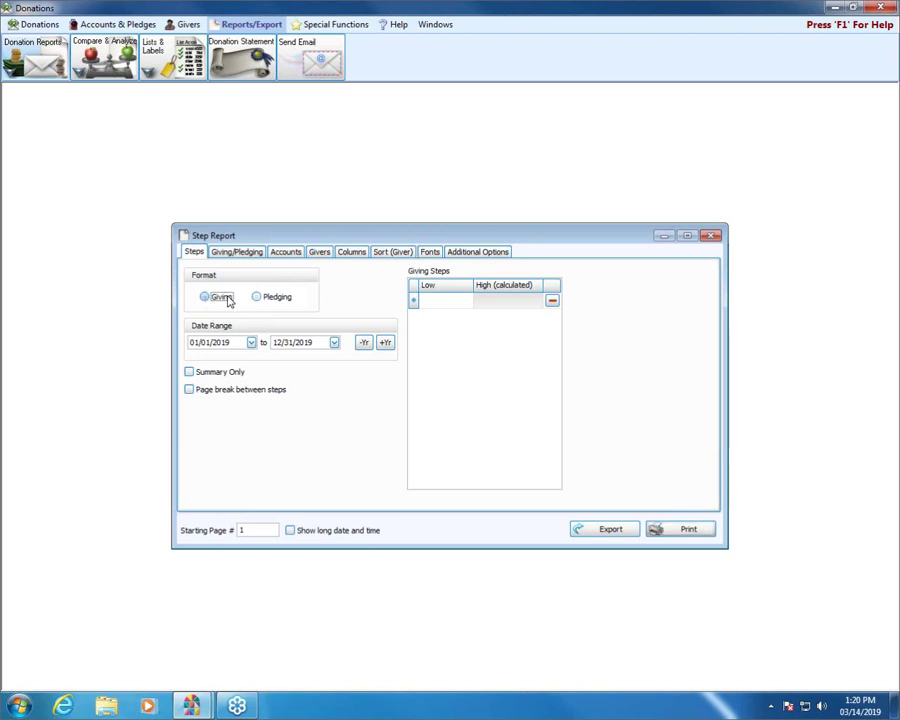
# Set the Step Report format to Giving and its date range to 01/01/2018 through 12/31/2018.
pyautogui.click(257, 299)
pyautogui.click(218, 300)
pyautogui.click(256, 298)
pyautogui.click(222, 298)
pyautogui.click(458, 301)
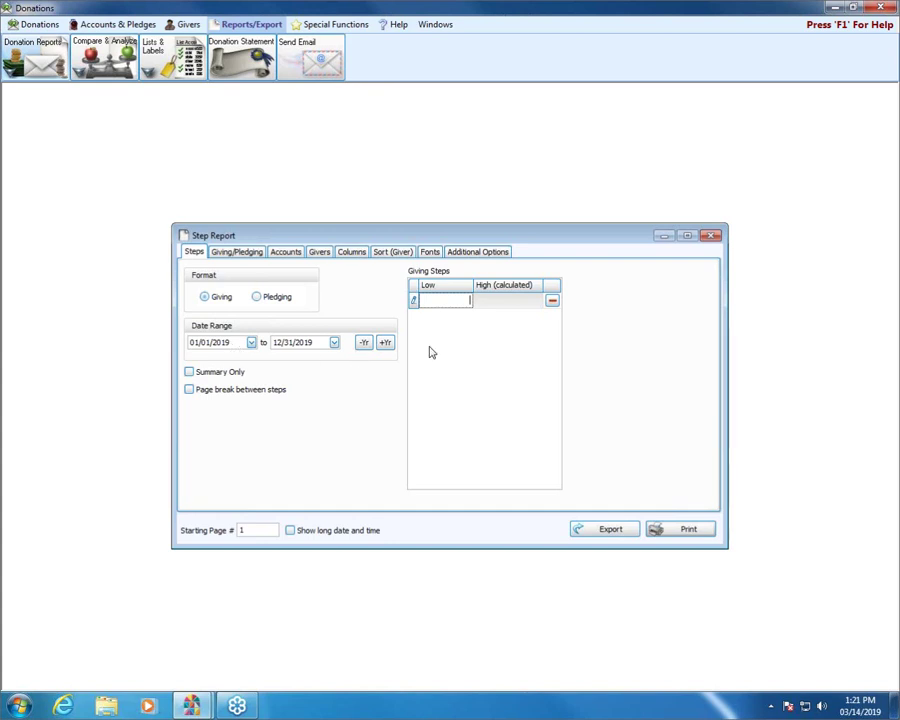
pyautogui.click(363, 342)
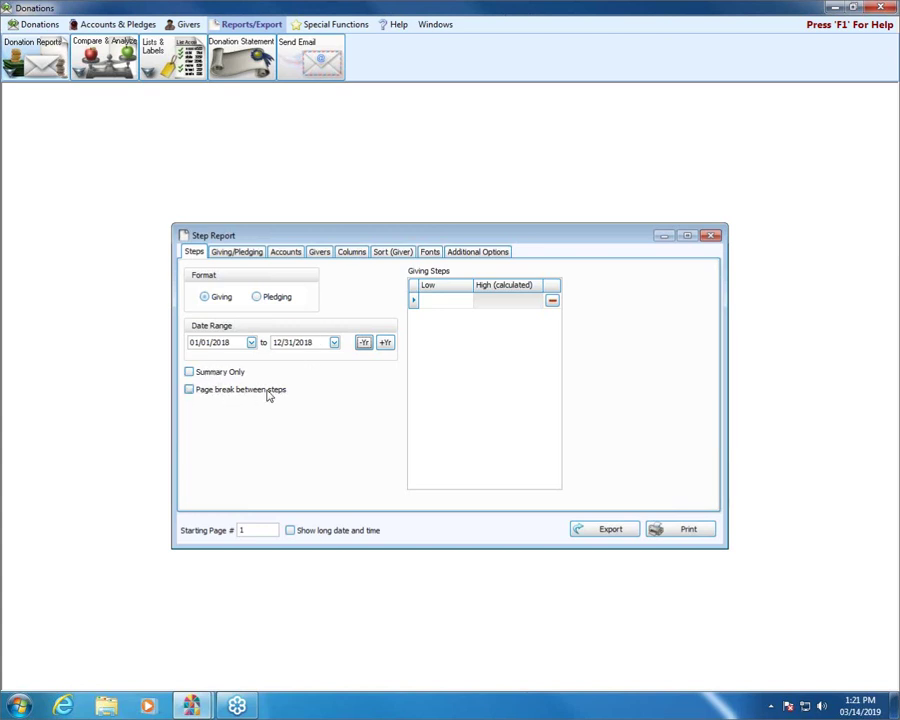
# Enter giving steps with low amounts of $1, $100, $200, $300, $400, $500, $1,000 and $10,000.
pyautogui.click(460, 300)
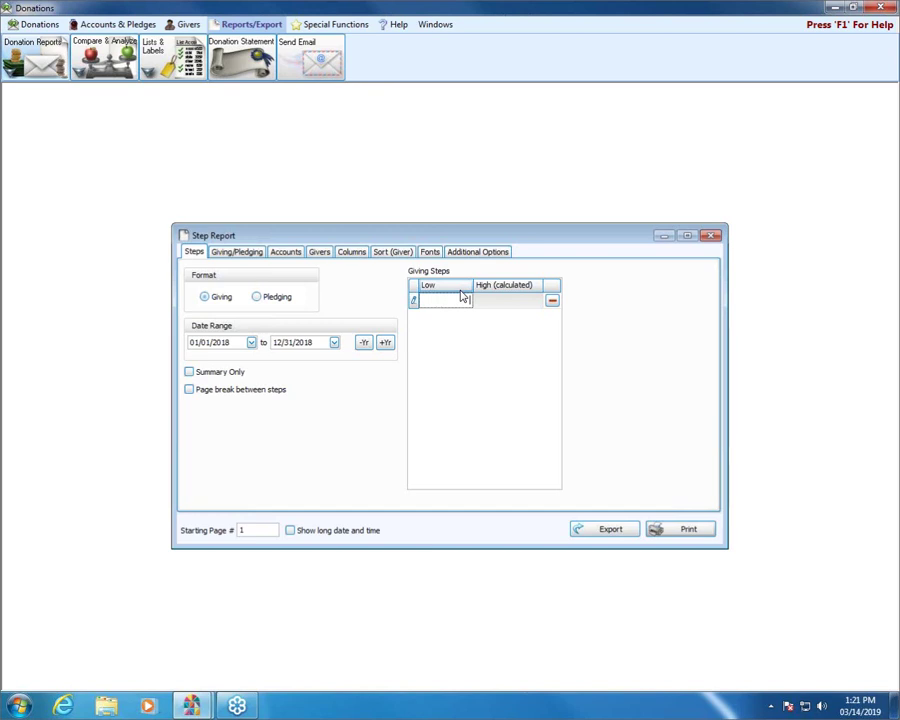
pyautogui.write('1.')
pyautogui.press('Return')
pyautogui.press('Return')
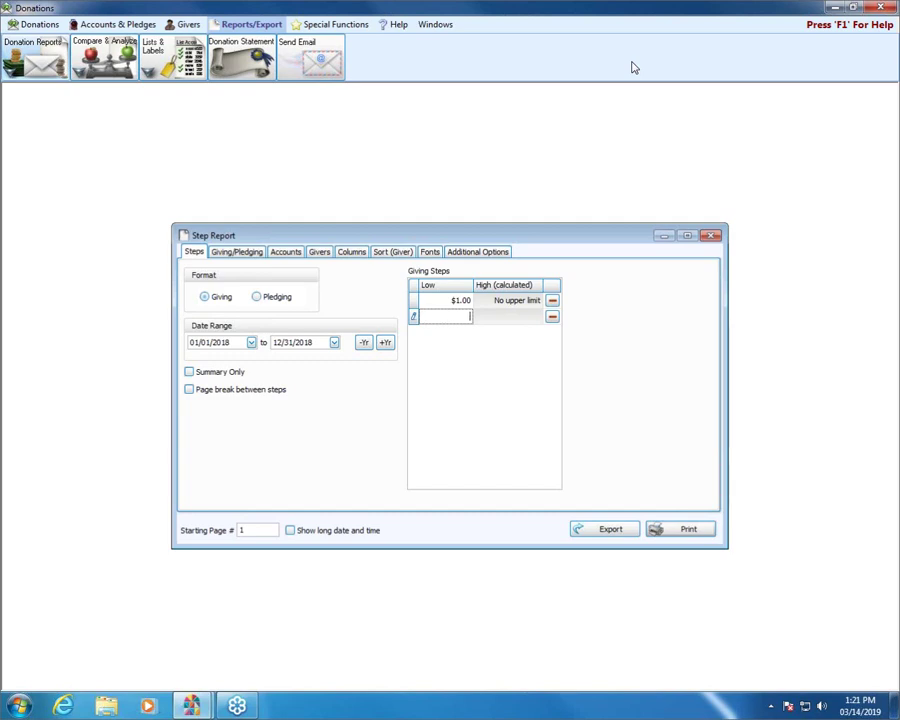
pyautogui.write('14')
pyautogui.press('Return')
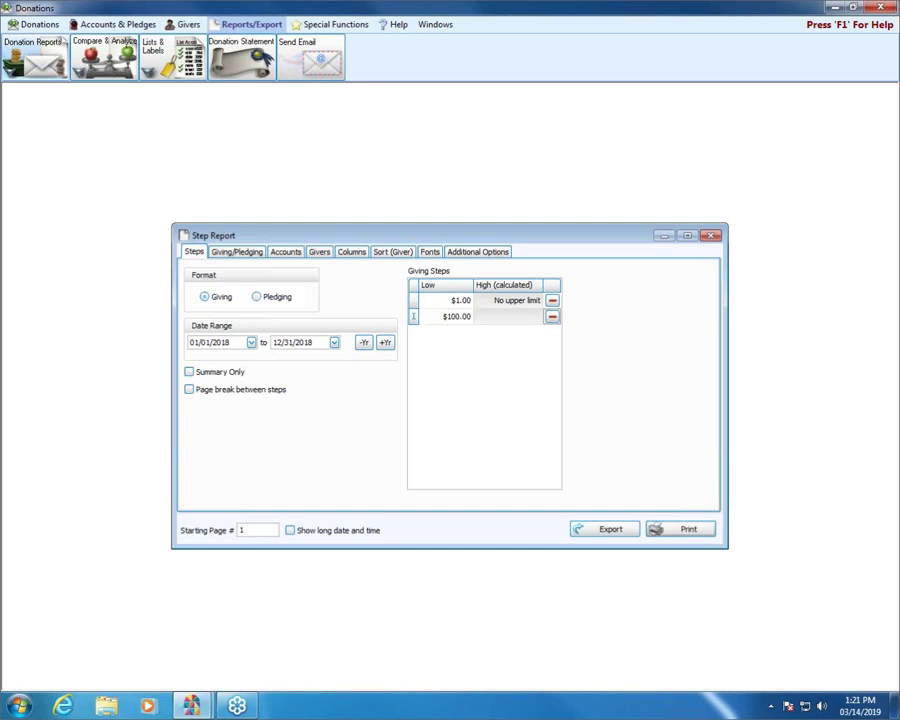
pyautogui.press('Return')
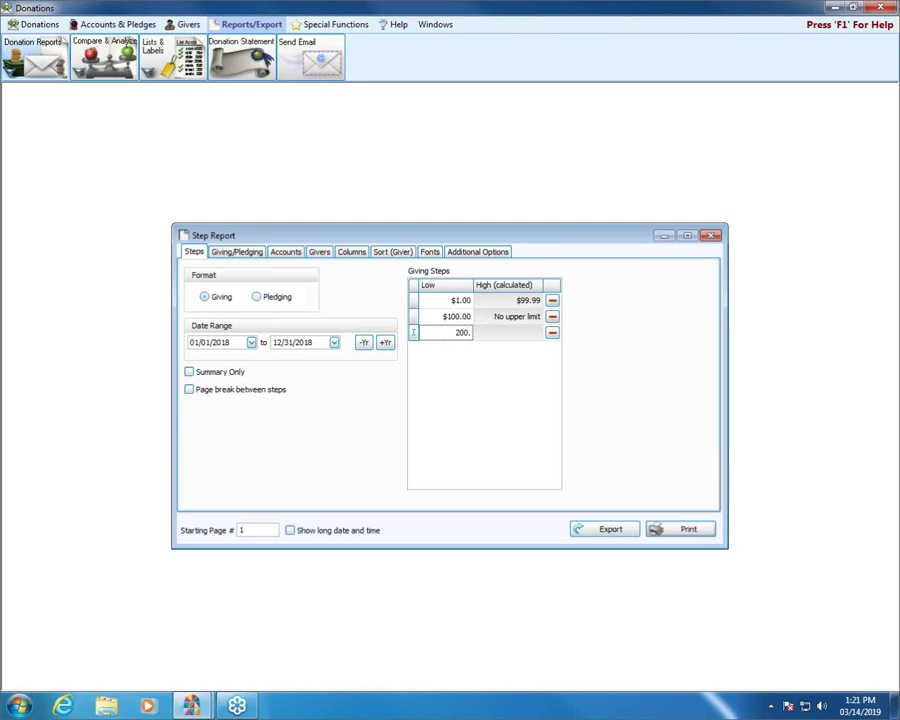
pyautogui.press('Return')
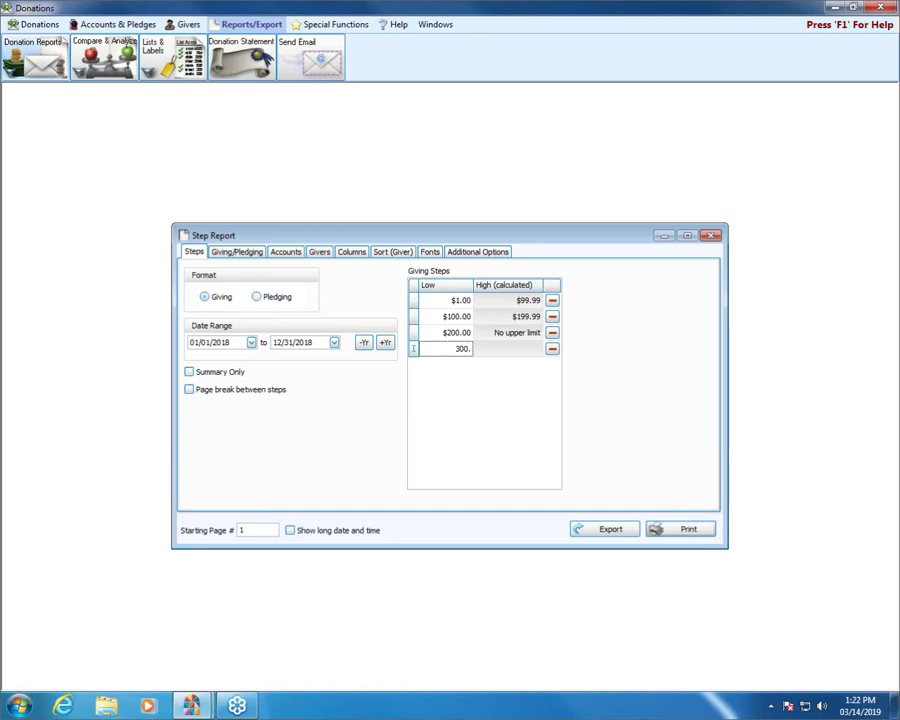
pyautogui.press('Return')
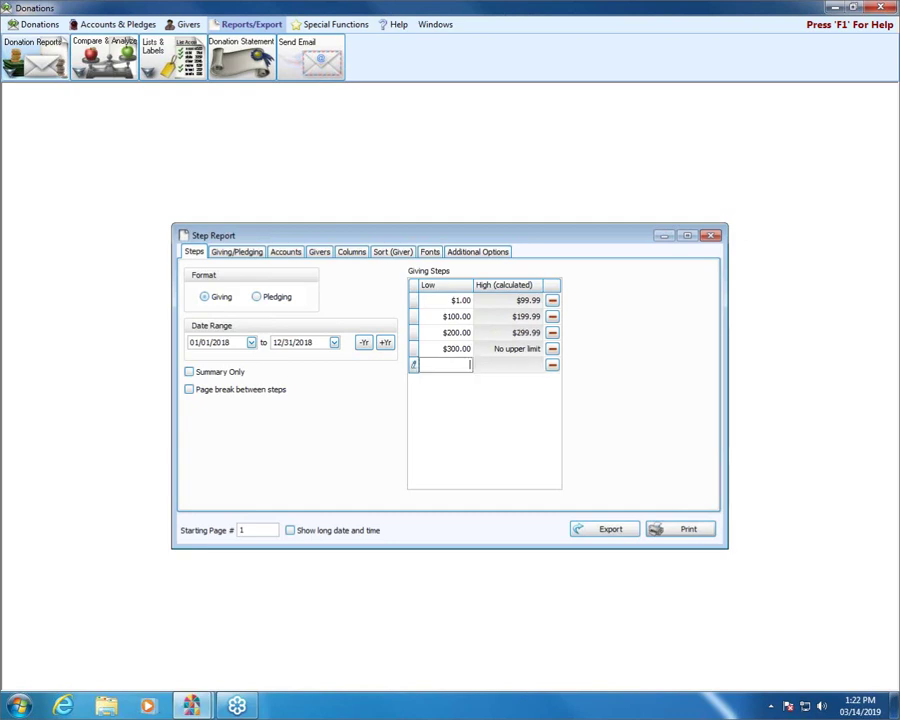
pyautogui.write('400.')
pyautogui.press('Return')
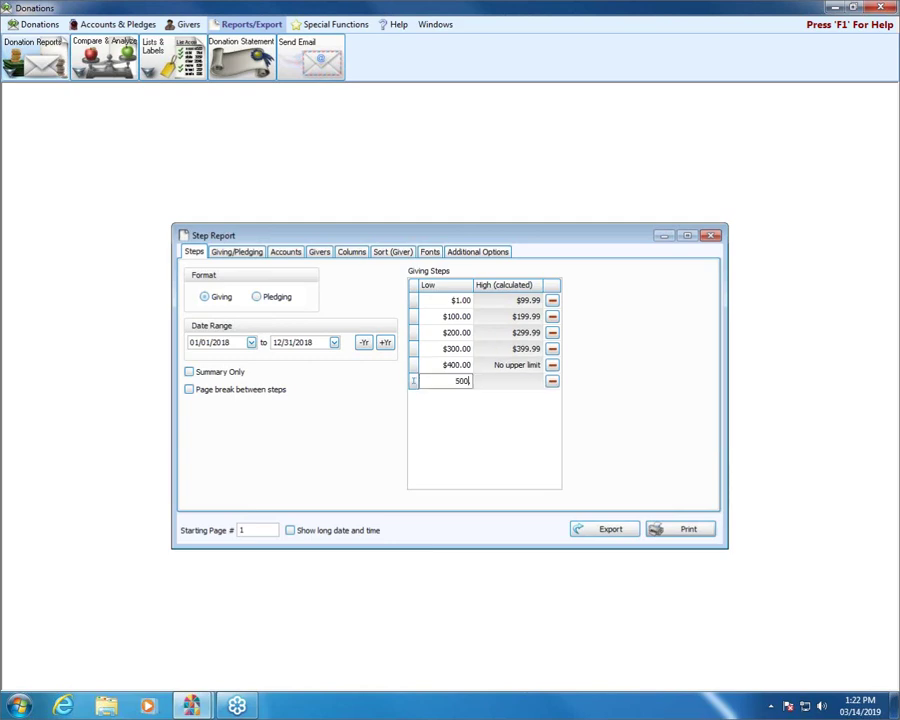
pyautogui.press('Return')
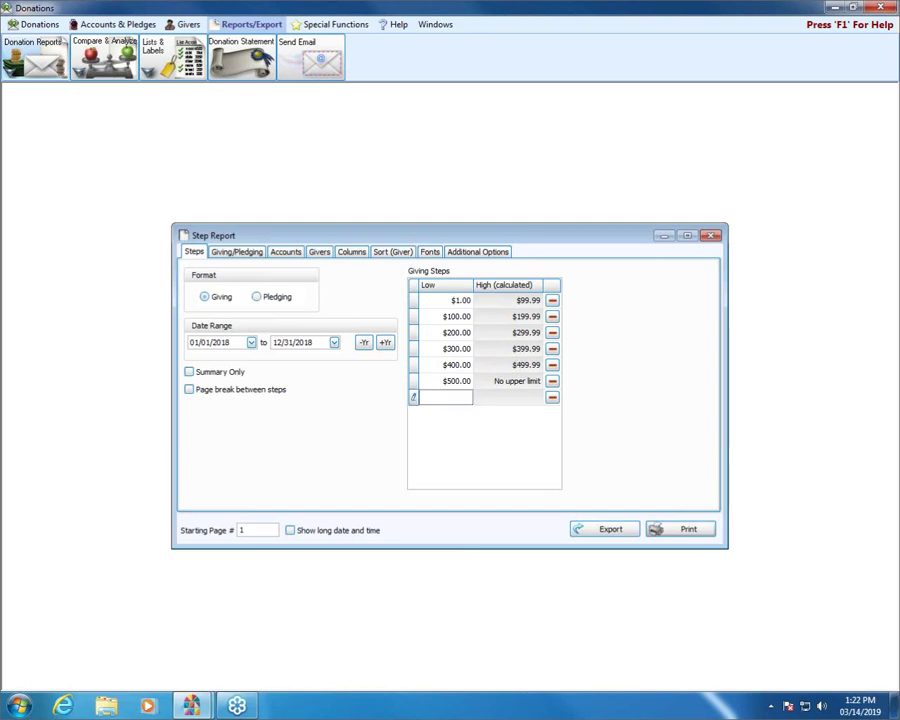
pyautogui.press('Return')
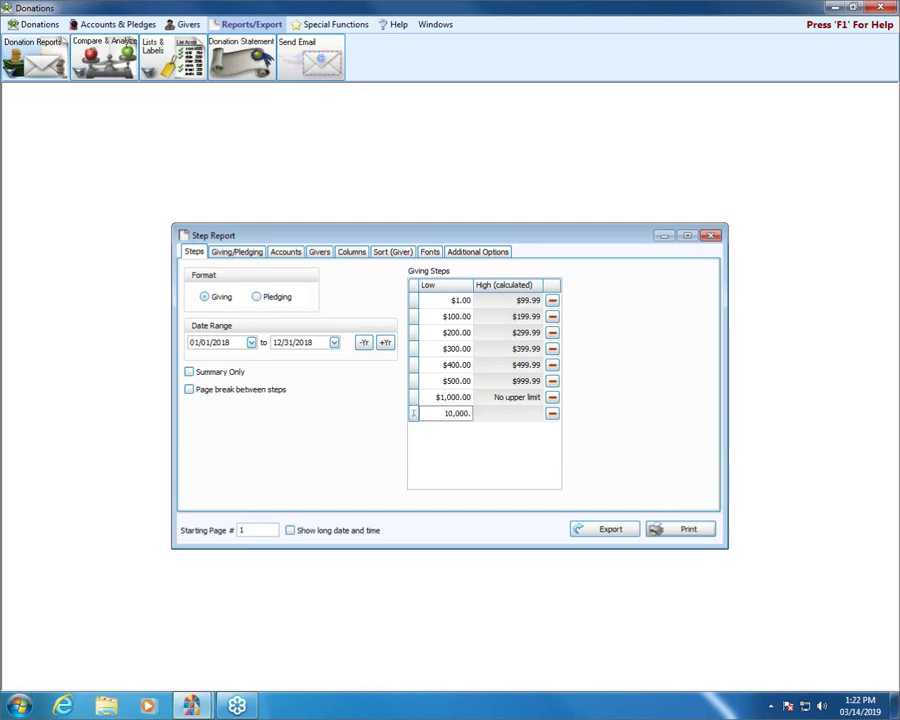
pyautogui.press('Return')
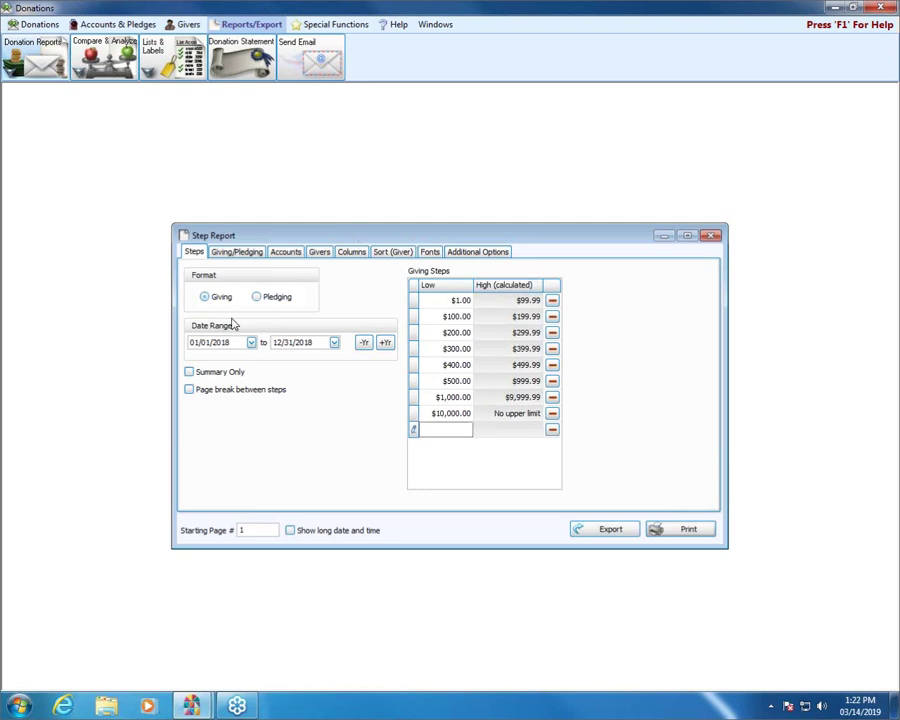
# Examine the Step Report's giving/pledging, accounts, givers, columns, sort, fonts and additional options, and return to the steps settings.
pyautogui.click(248, 256)
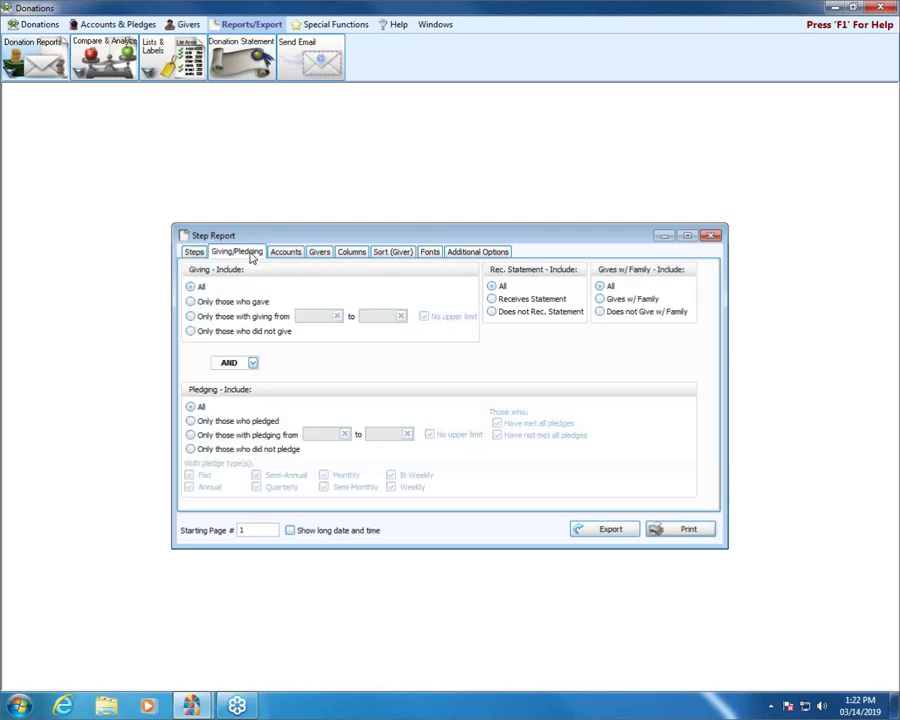
pyautogui.click(283, 254)
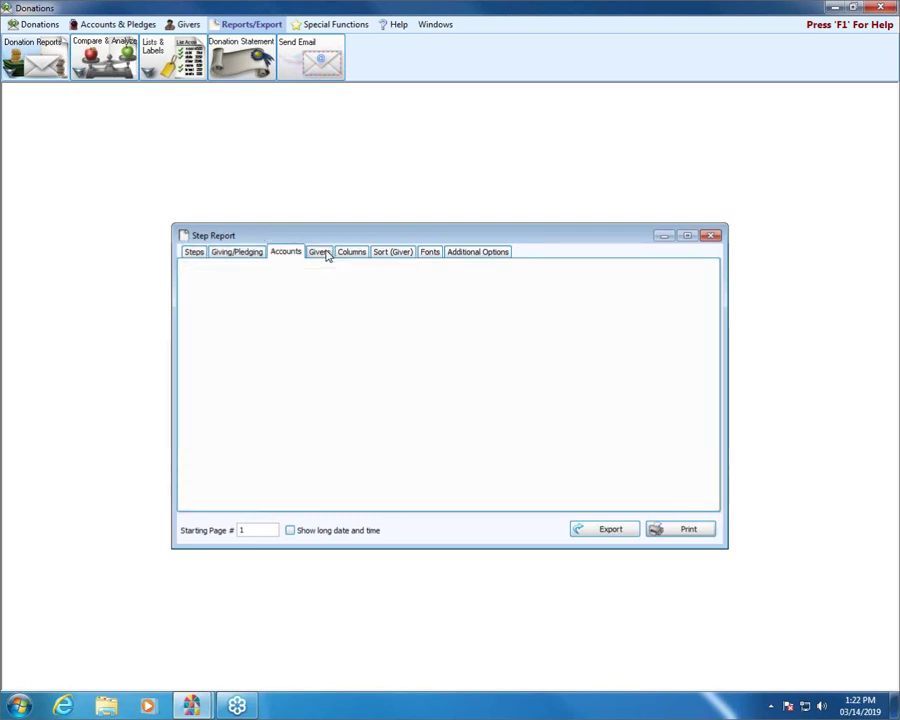
pyautogui.click(322, 253)
pyautogui.click(349, 254)
pyautogui.click(240, 252)
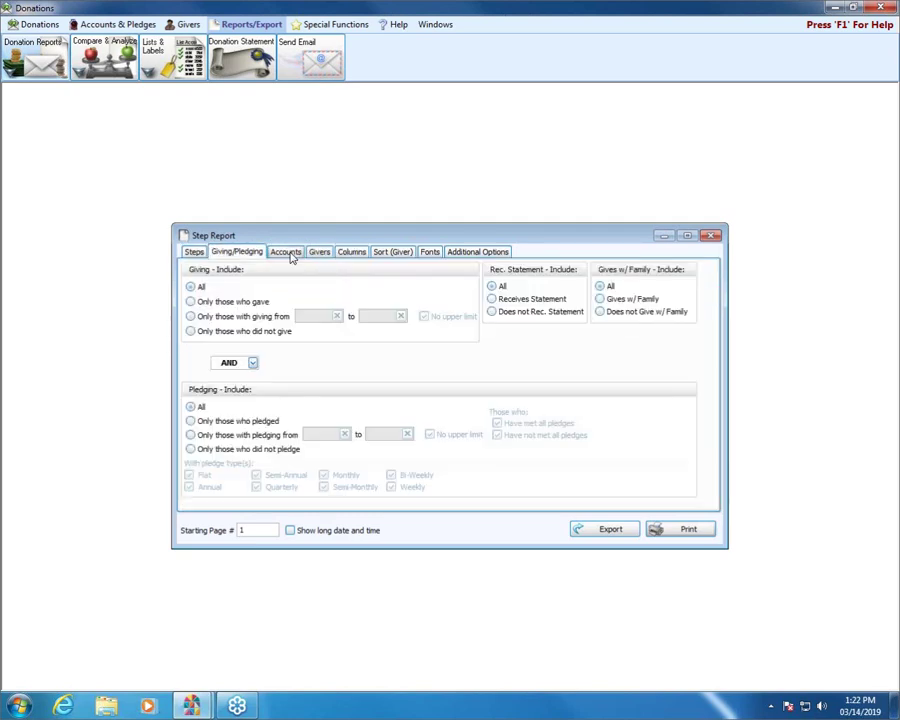
pyautogui.click(288, 254)
pyautogui.click(320, 253)
pyautogui.click(351, 253)
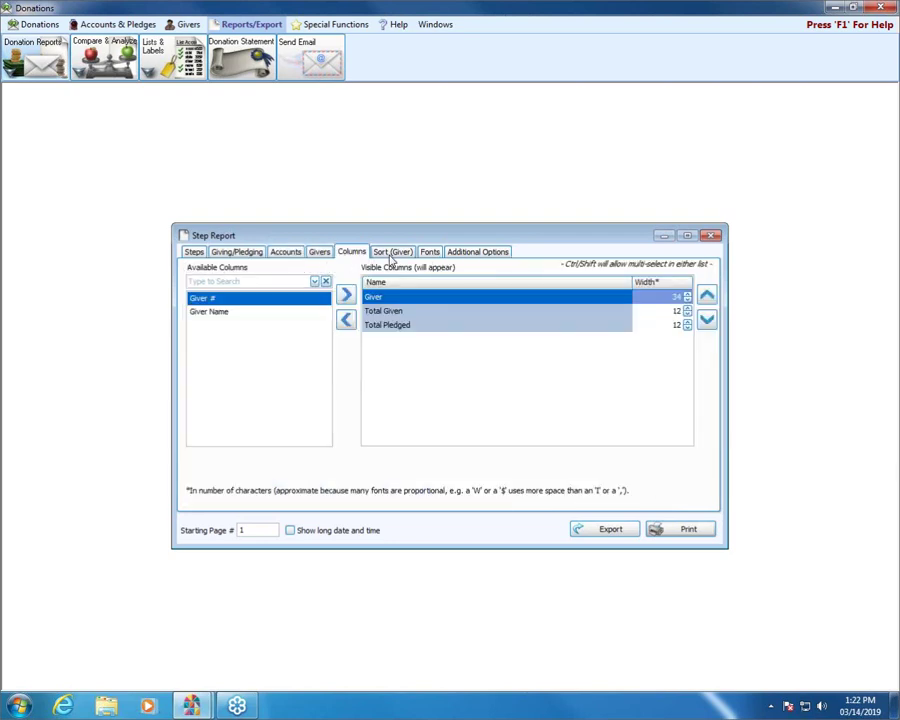
pyautogui.click(392, 254)
pyautogui.click(433, 254)
pyautogui.click(468, 253)
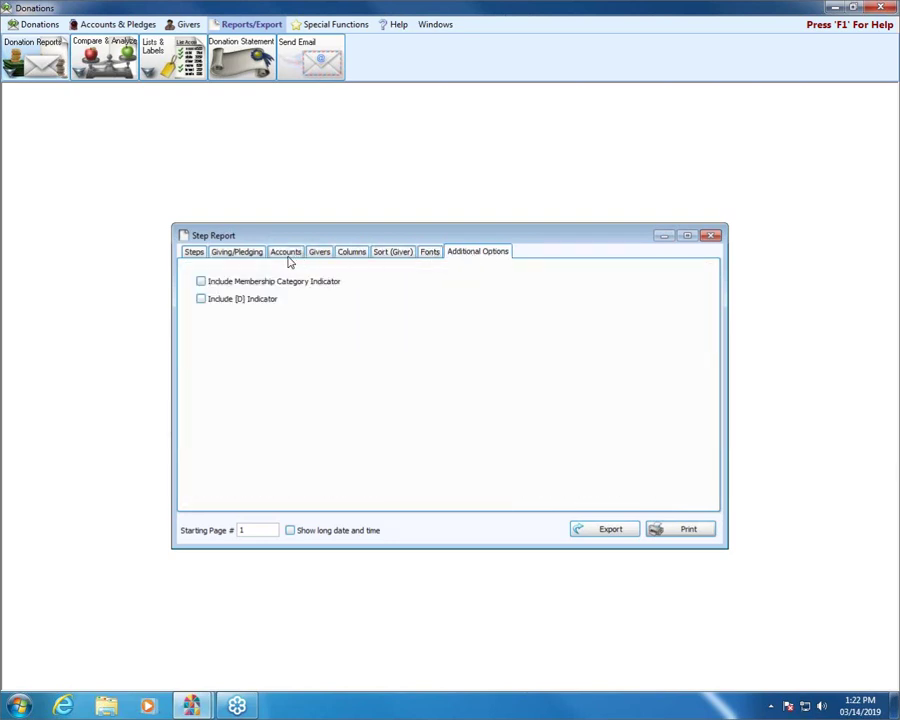
pyautogui.click(256, 255)
pyautogui.click(192, 253)
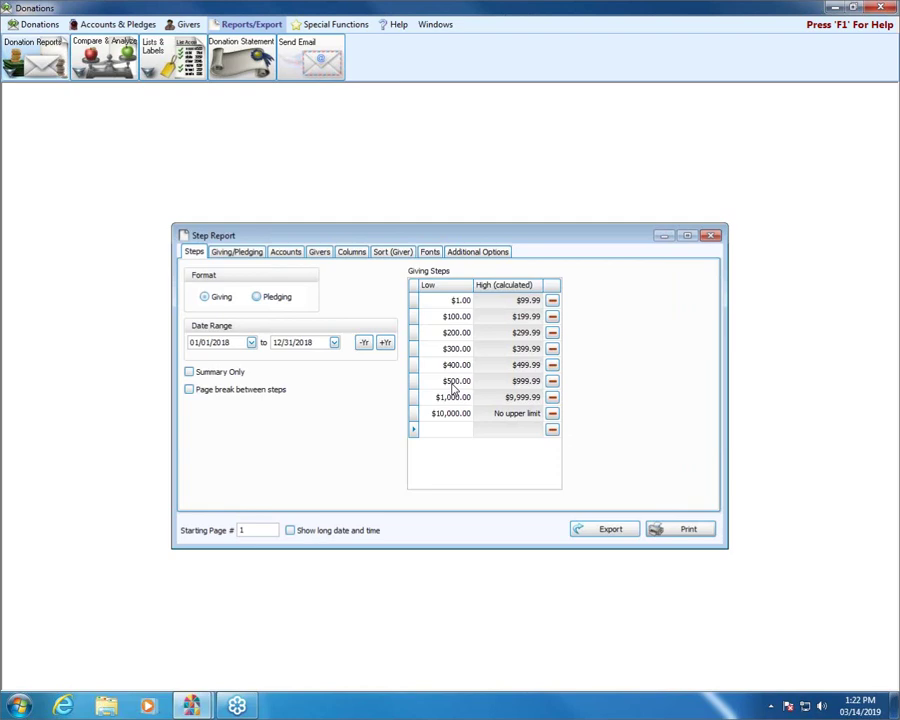
# Preview the Step Report with giver details, look through its pages, and close the preview.
pyautogui.click(688, 530)
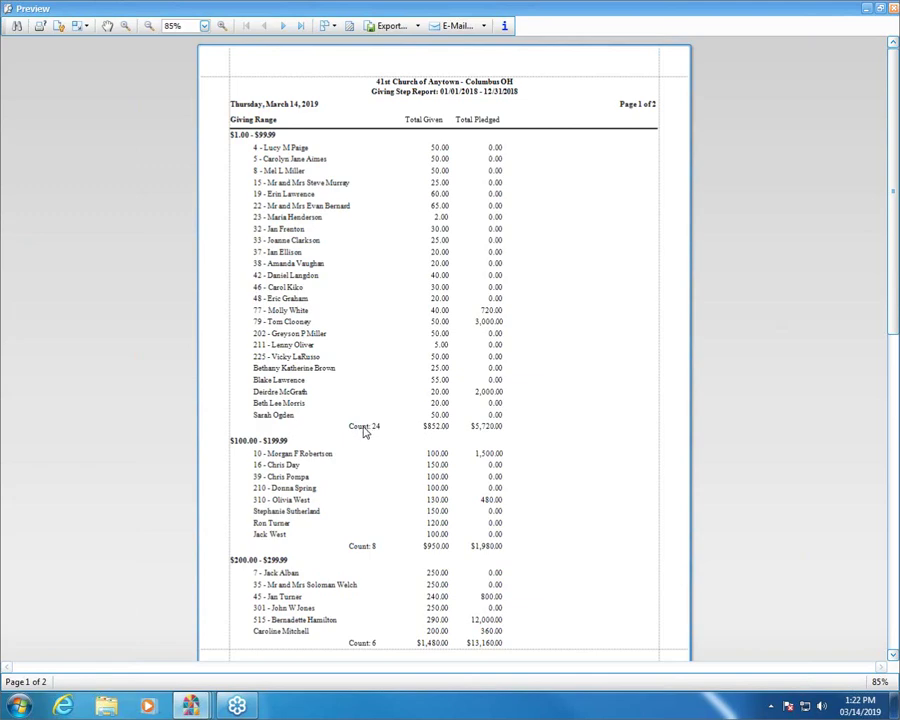
pyautogui.scroll(-3, 410, 444)
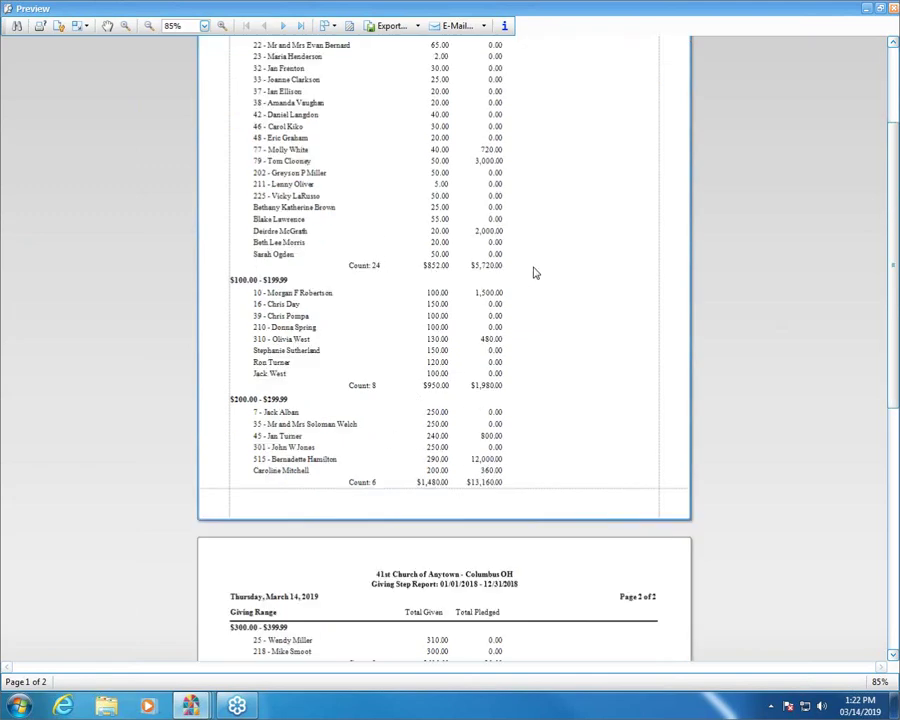
pyautogui.scroll(-3, 462, 305)
pyautogui.scroll(-7, 462, 305)
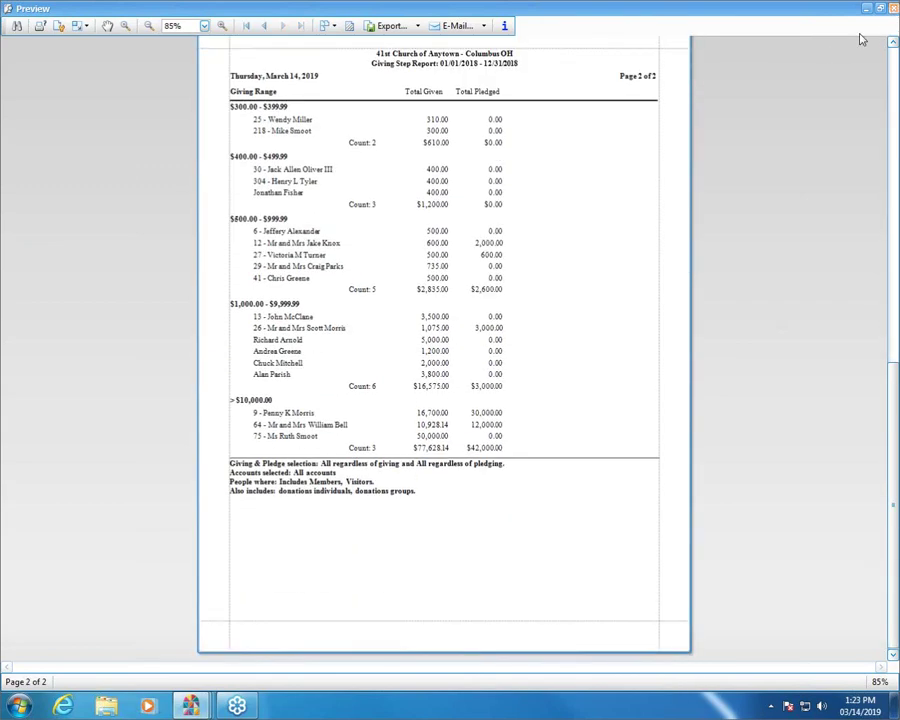
pyautogui.click(893, 8)
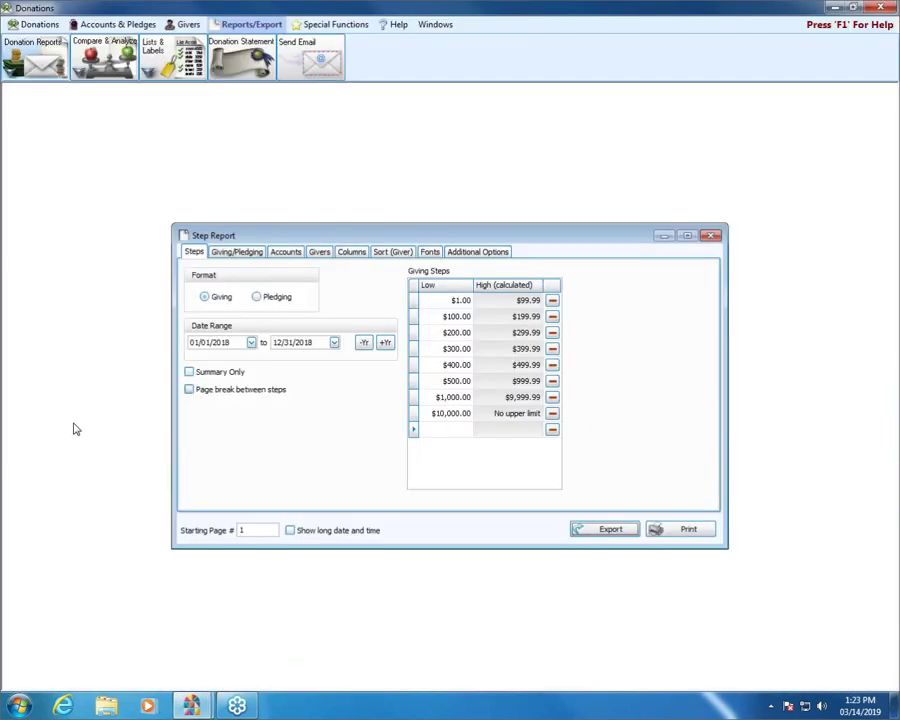
# Set the Step Report to Summary Only, preview it, and close the preview.
pyautogui.click(189, 372)
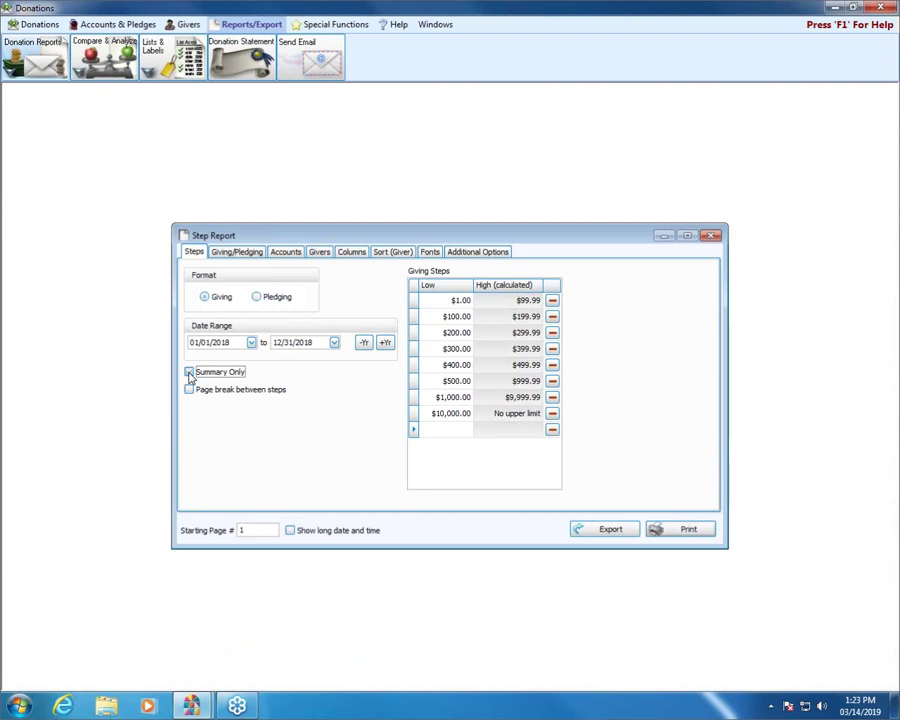
pyautogui.click(688, 530)
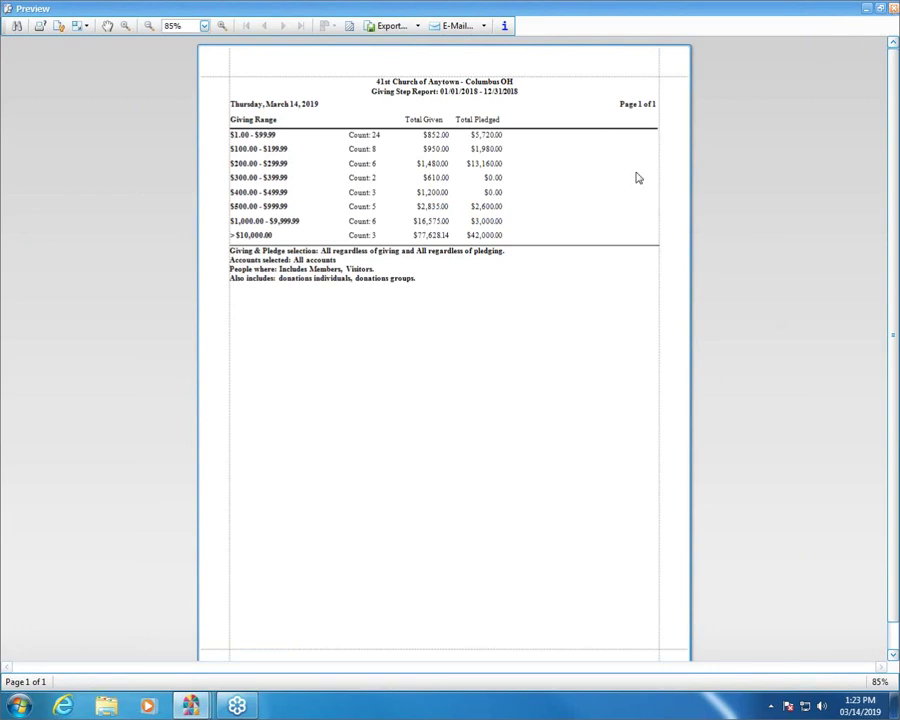
pyautogui.press('Escape')
# Replace Summary Only with page breaks between steps, preview the Step Report's pages, and close both the preview and the report setup.
pyautogui.click(189, 371)
pyautogui.click(189, 390)
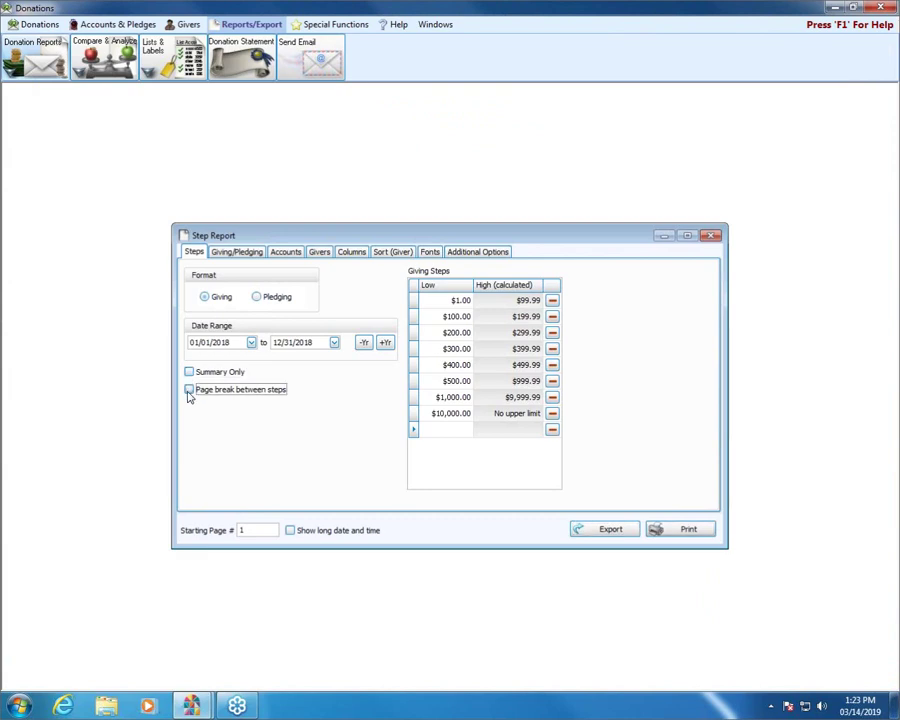
pyautogui.click(676, 529)
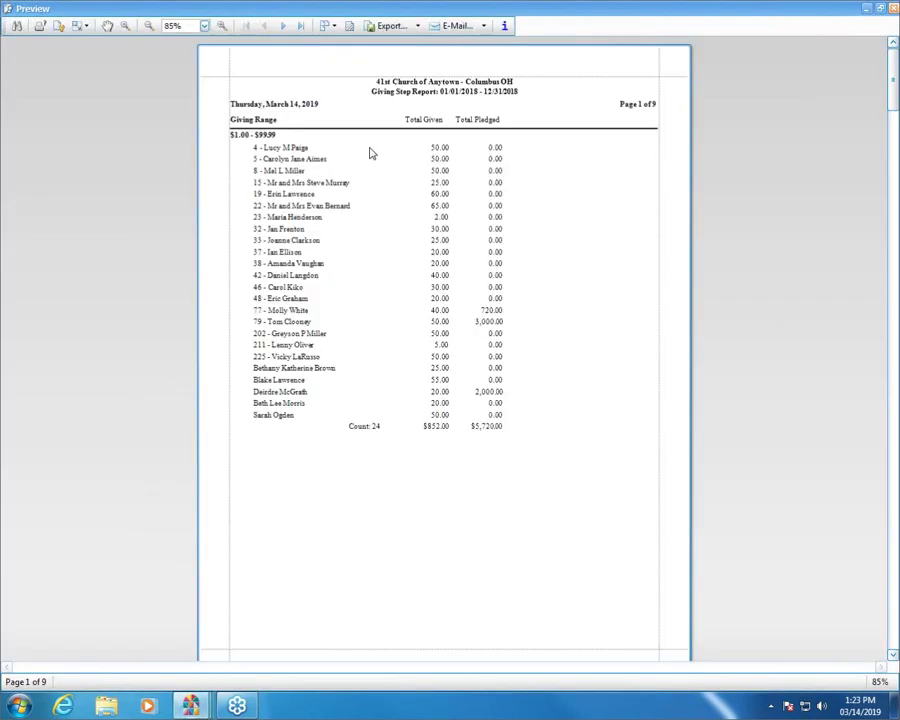
pyautogui.scroll(-3, 356, 328)
pyautogui.scroll(-14, 356, 328)
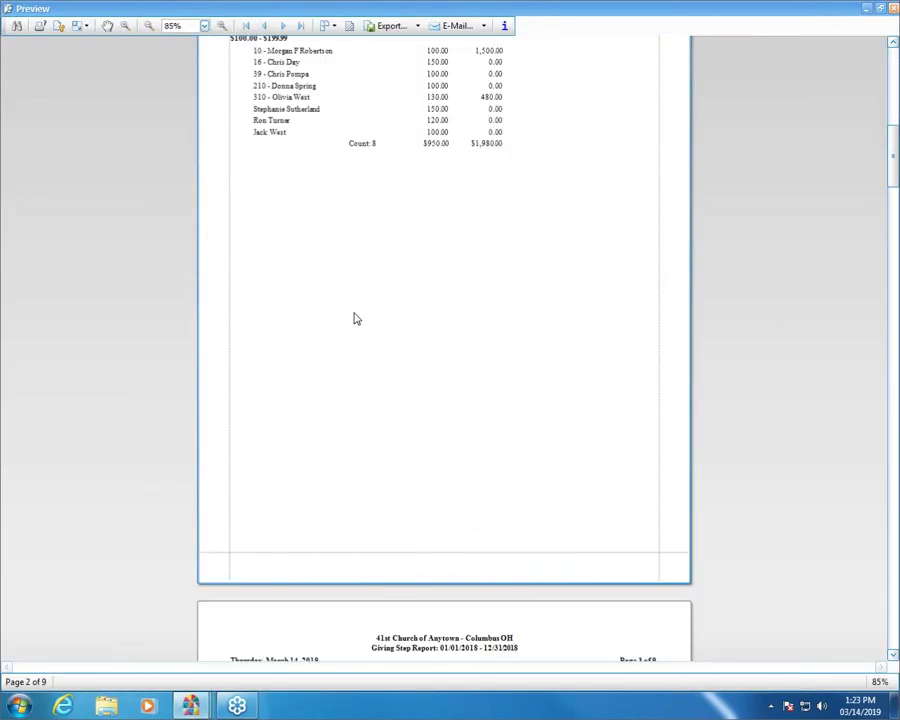
pyautogui.scroll(-15, 356, 318)
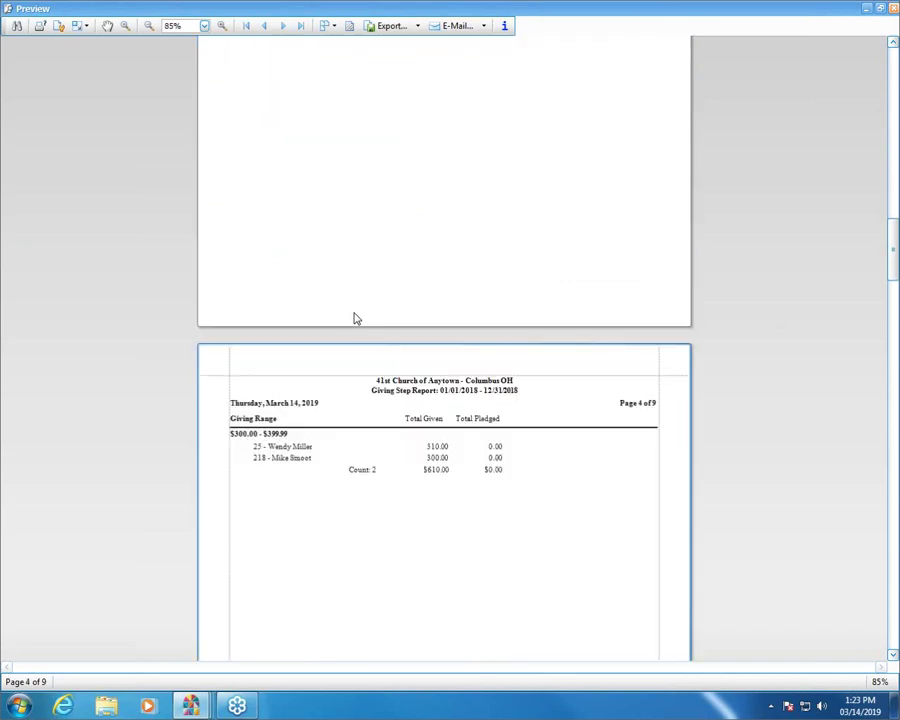
pyautogui.scroll(-15, 356, 318)
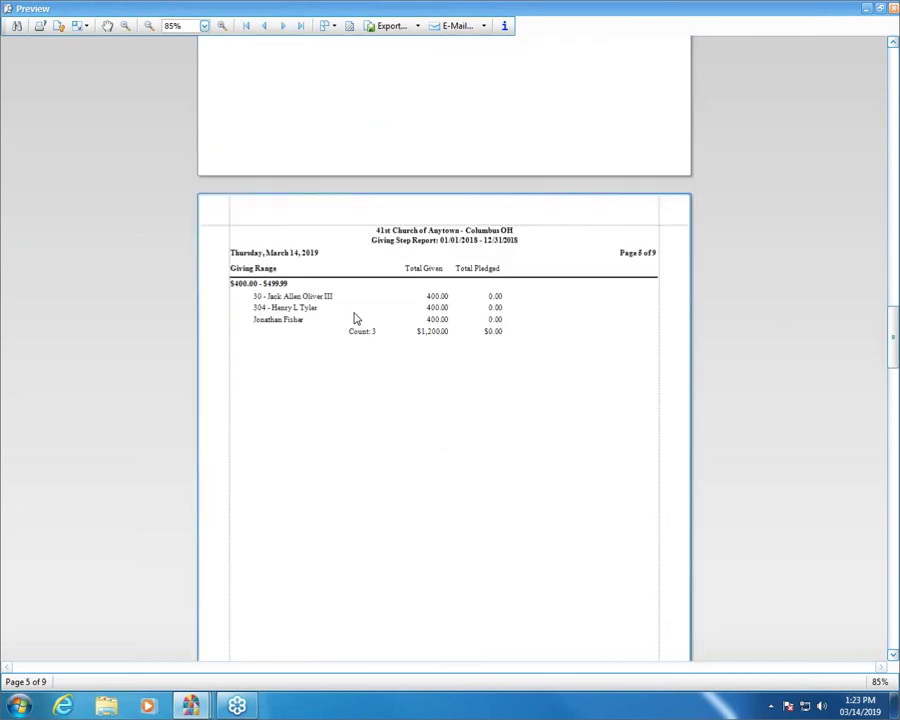
pyautogui.scroll(-15, 356, 318)
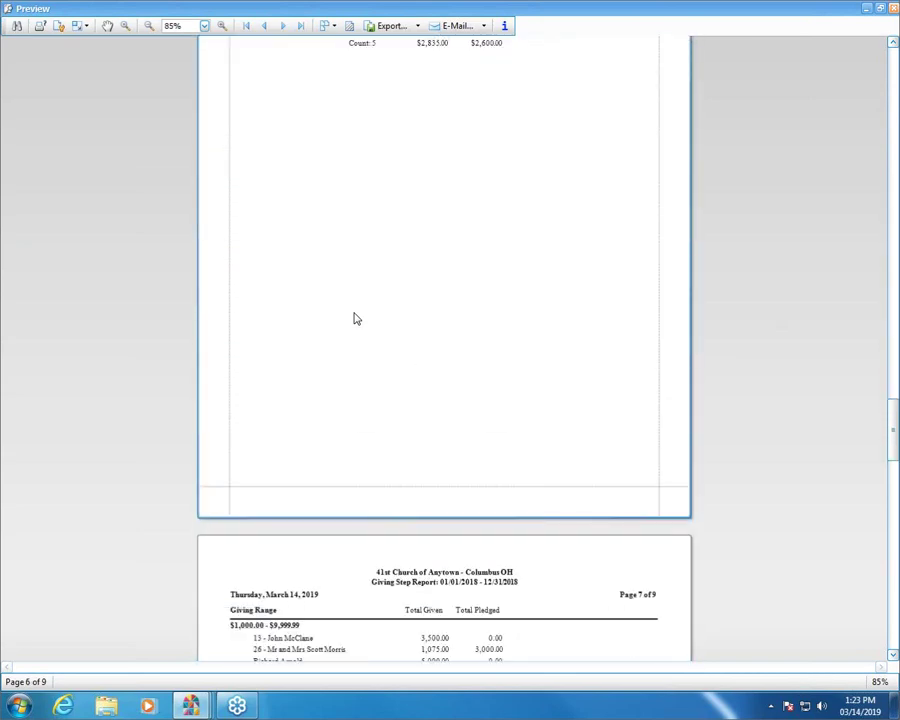
pyautogui.scroll(-12, 356, 318)
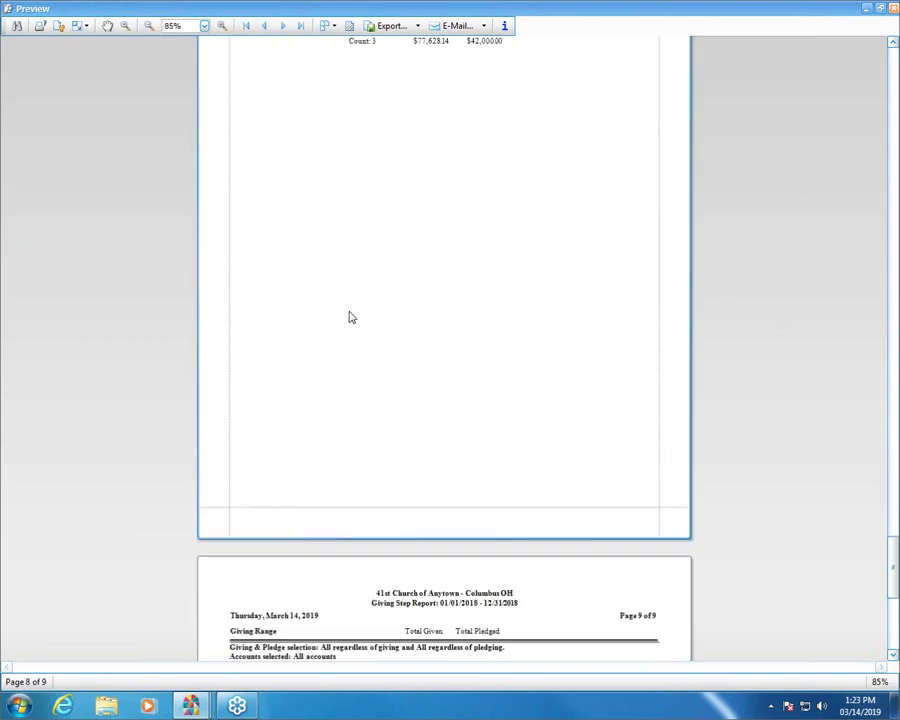
pyautogui.click(888, 8)
pyautogui.click(710, 236)
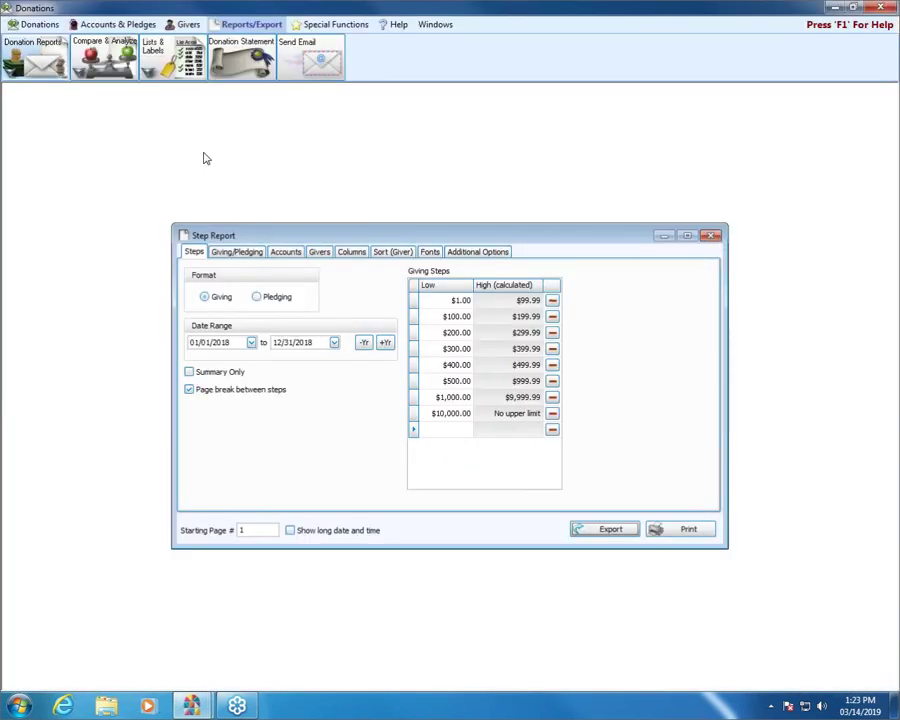
# Open the Statistical Report setup and review its layout options, filter, columns and fonts settings.
pyautogui.click(104, 58)
pyautogui.click(119, 154)
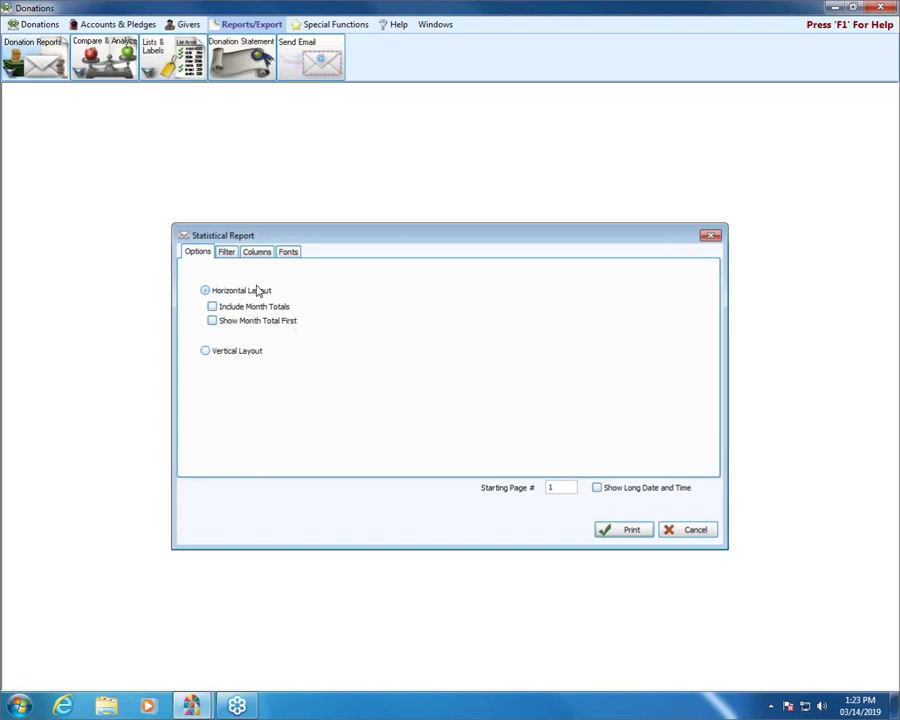
pyautogui.click(227, 253)
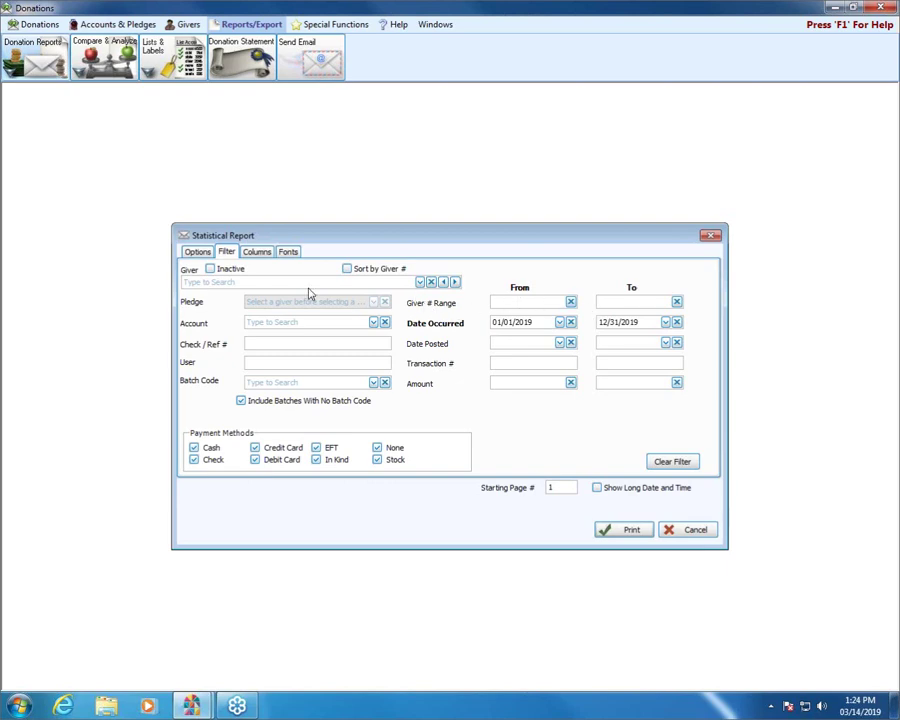
pyautogui.click(260, 252)
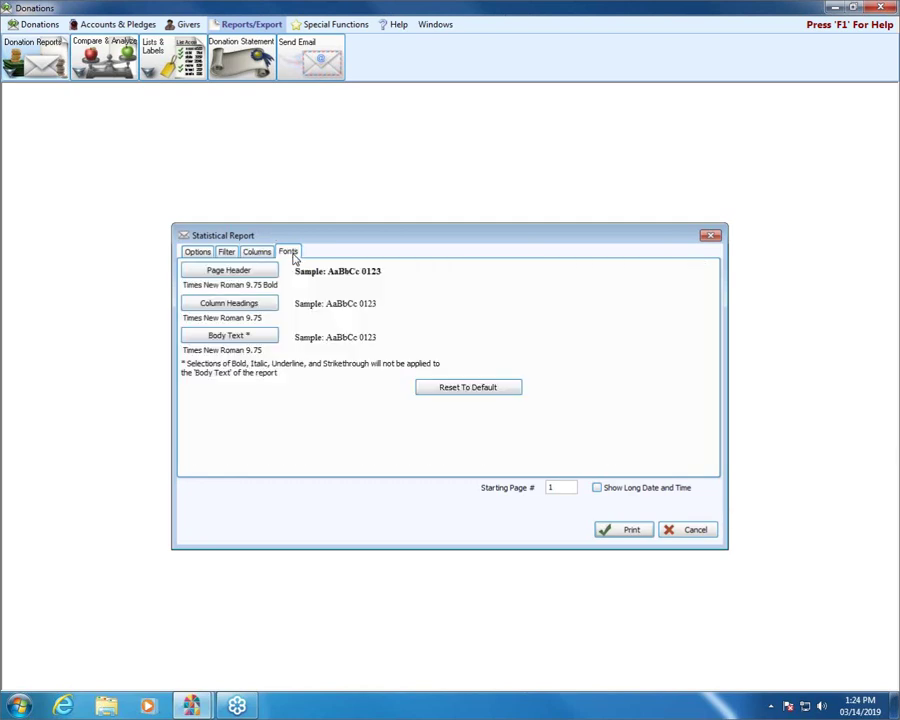
# Preview the Statistical Report in the plain horizontal layout without month totals, and close the preview.
pyautogui.click(258, 252)
pyautogui.click(227, 252)
pyautogui.click(205, 253)
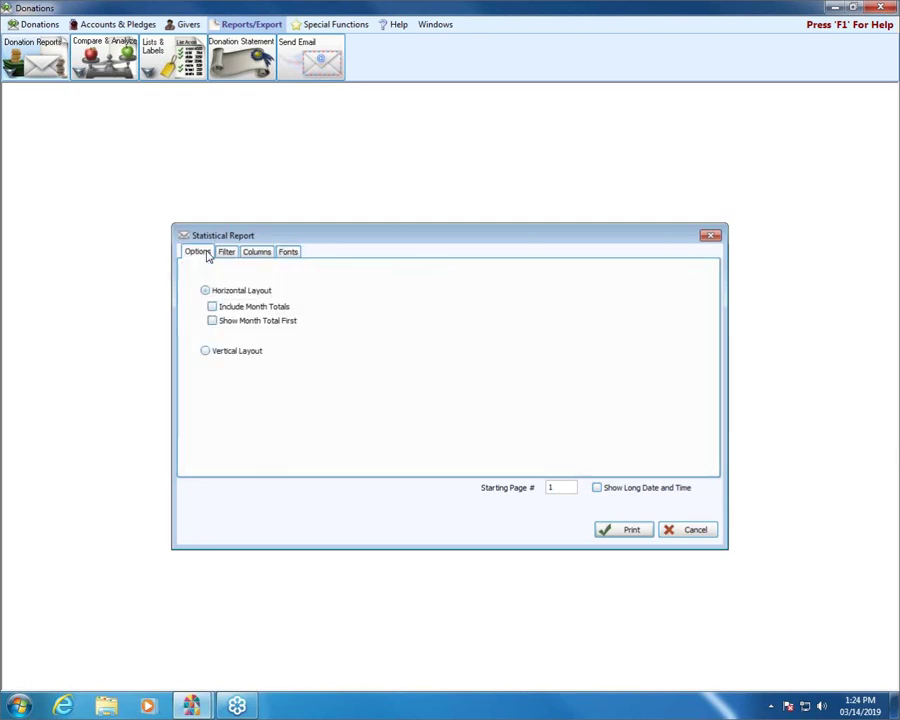
pyautogui.click(631, 530)
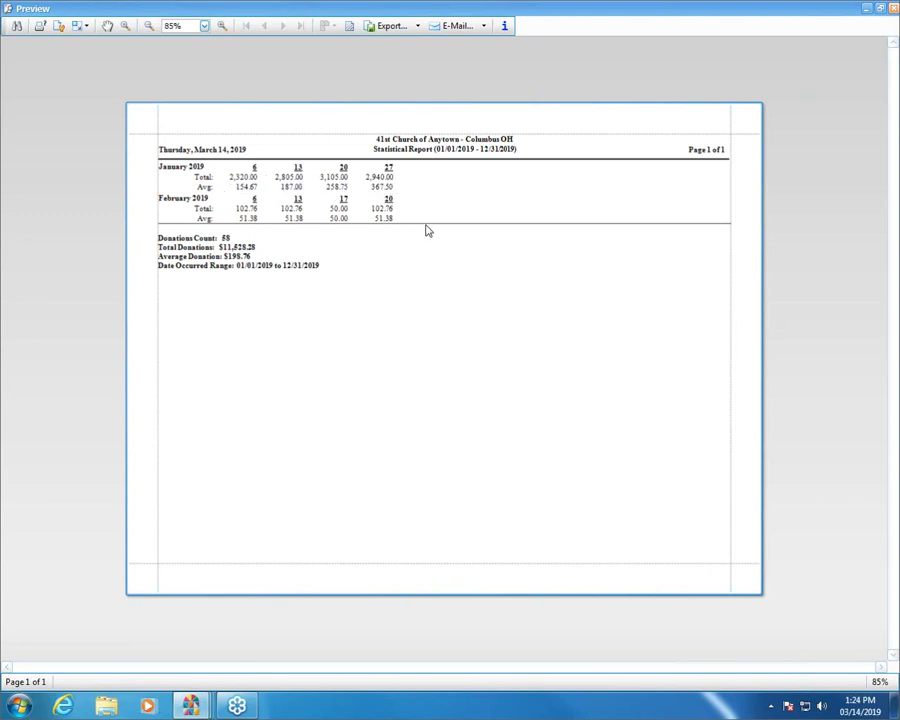
pyautogui.click(893, 10)
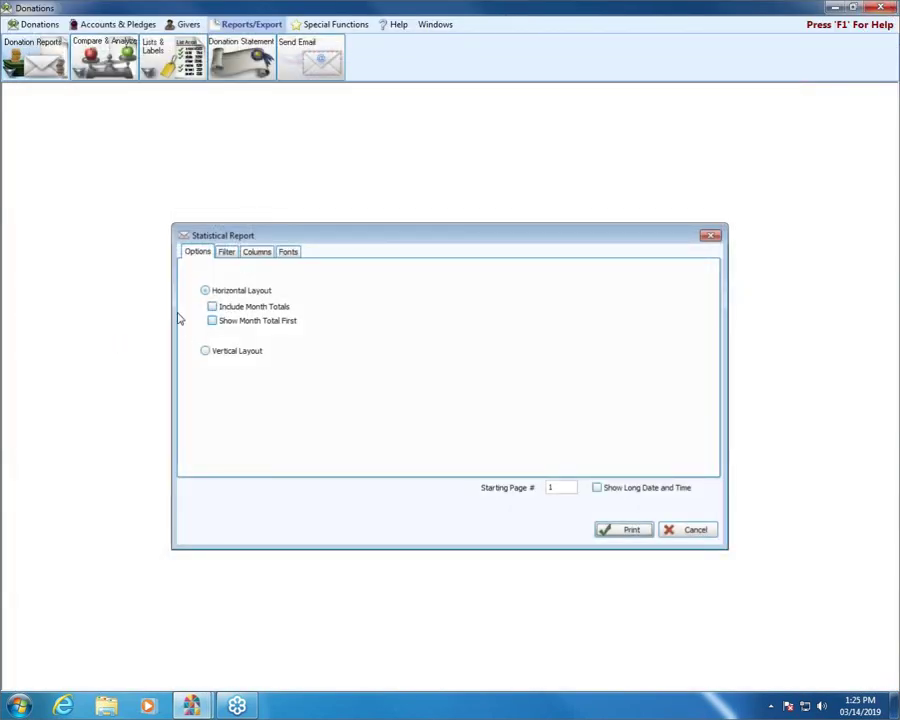
# Include month totals in the horizontal Statistical Report, preview it, and close the preview.
pyautogui.click(230, 309)
pyautogui.click(623, 531)
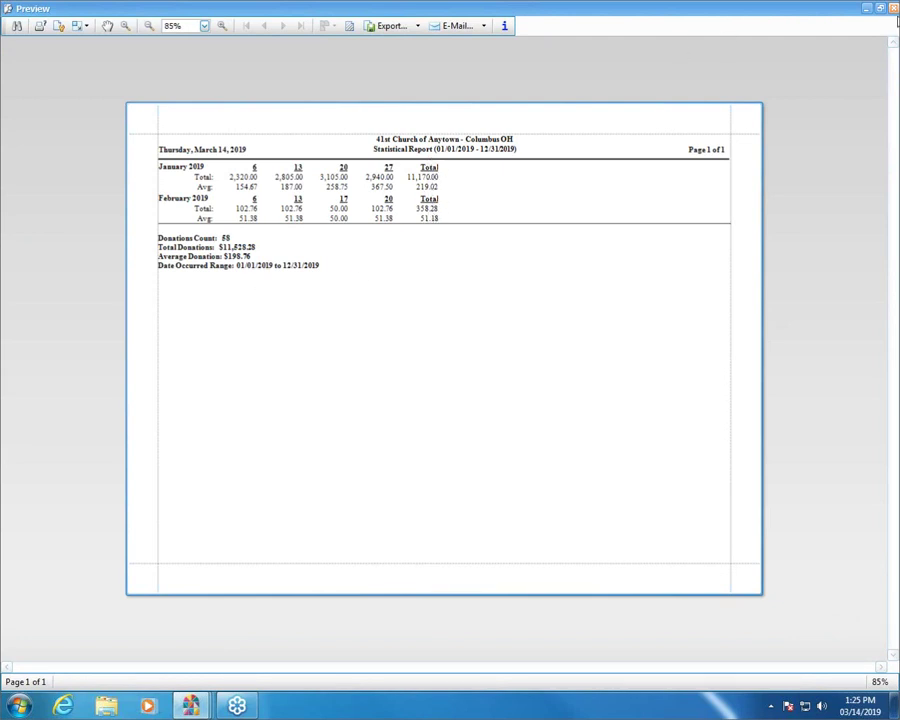
pyautogui.click(894, 9)
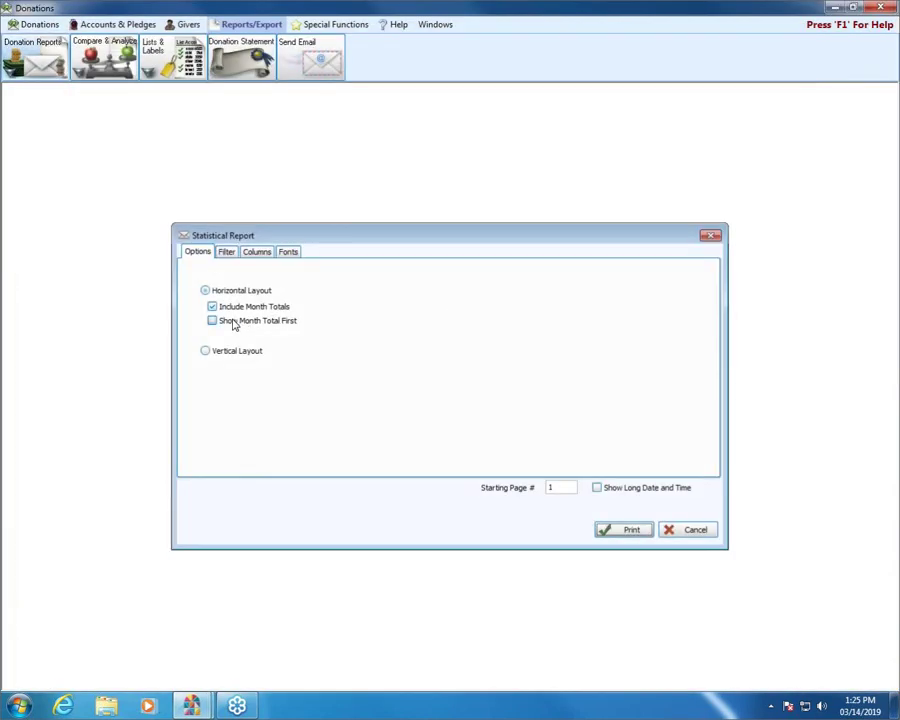
# Set the Statistical Report to show the month total first, preview it, and close the preview.
pyautogui.click(227, 322)
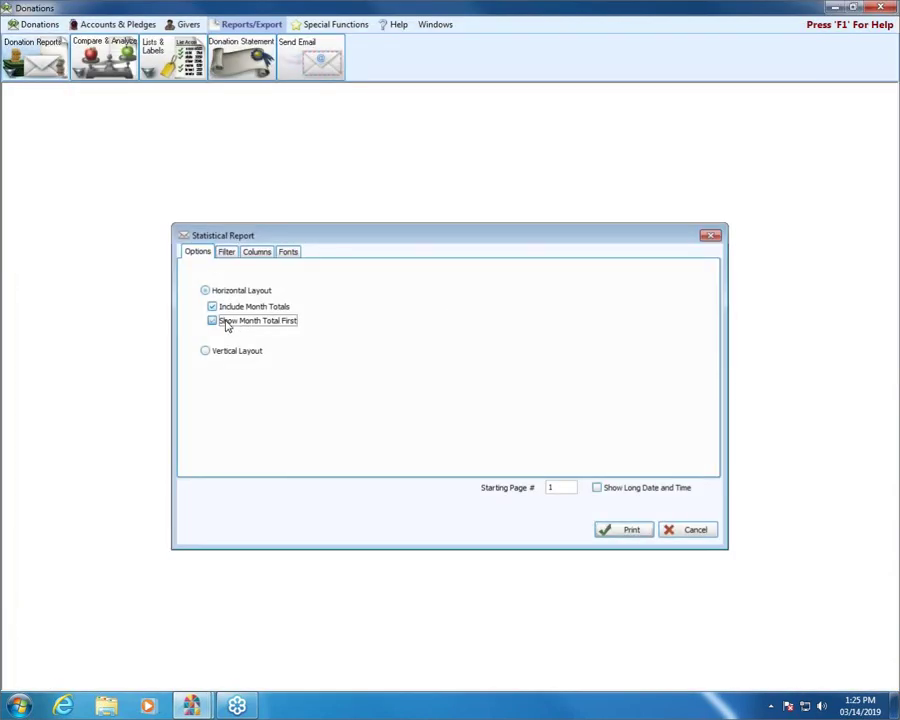
pyautogui.click(227, 320)
pyautogui.click(629, 529)
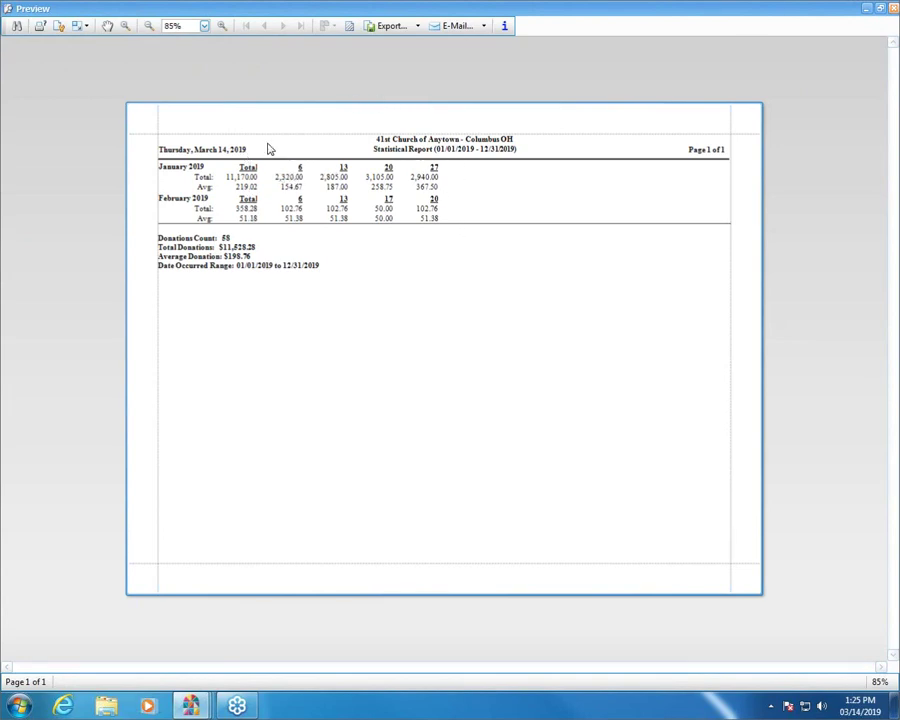
pyautogui.click(893, 7)
# Switch the Statistical Report to Vertical Layout and generate its preview.
pyautogui.click(238, 352)
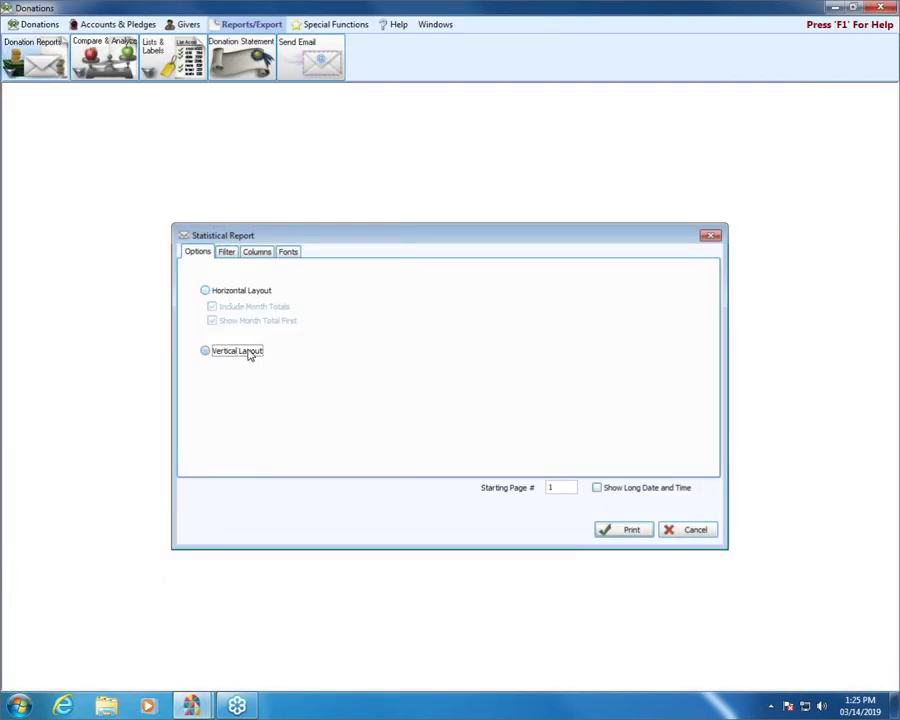
pyautogui.click(616, 529)
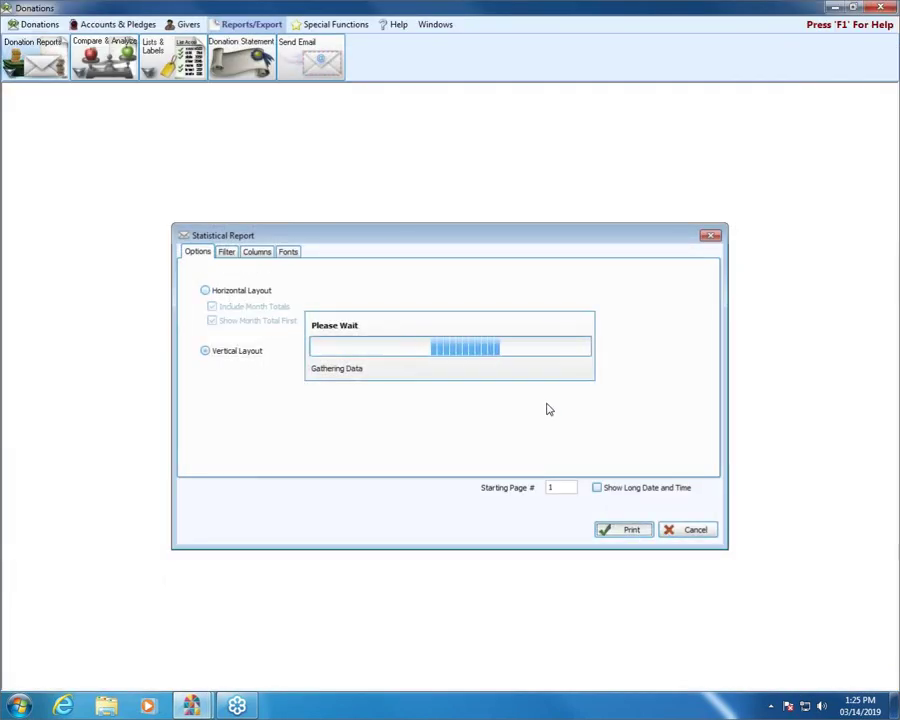